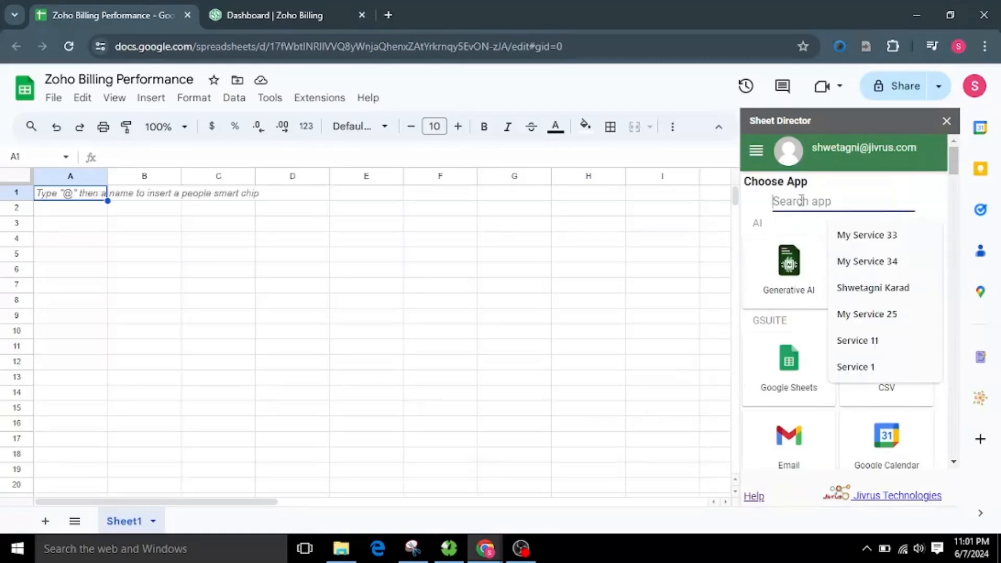
- Search the app list for "bi" and choose Zoho Billing
text(bi)
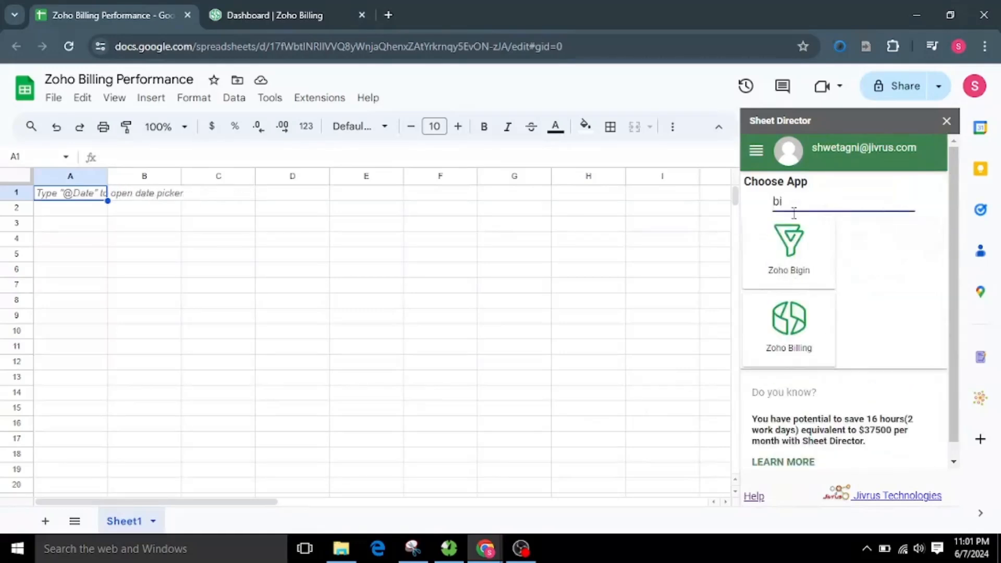
click(802, 337)
scroll(829, 371, down, 2)
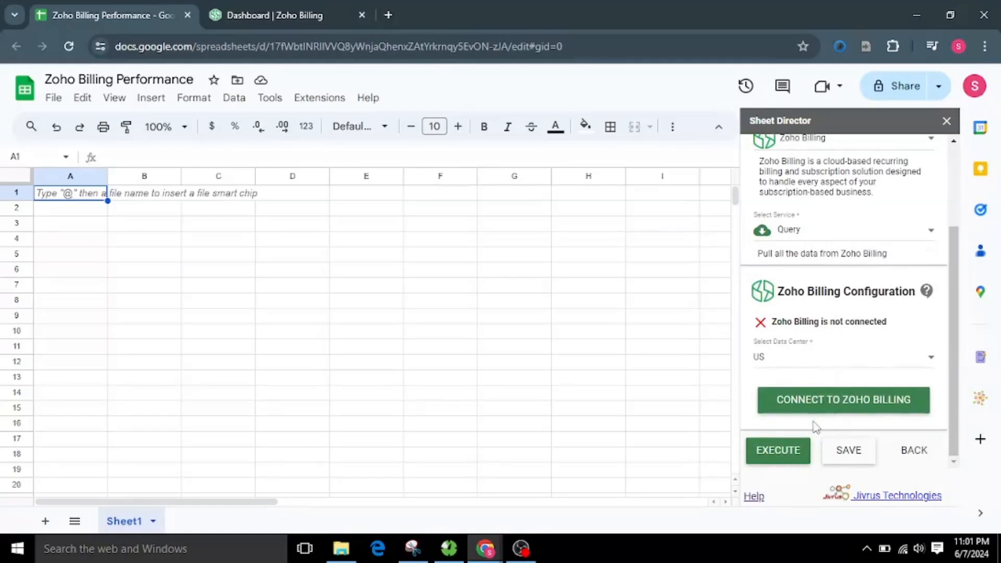
scroll(805, 261, up, 2)
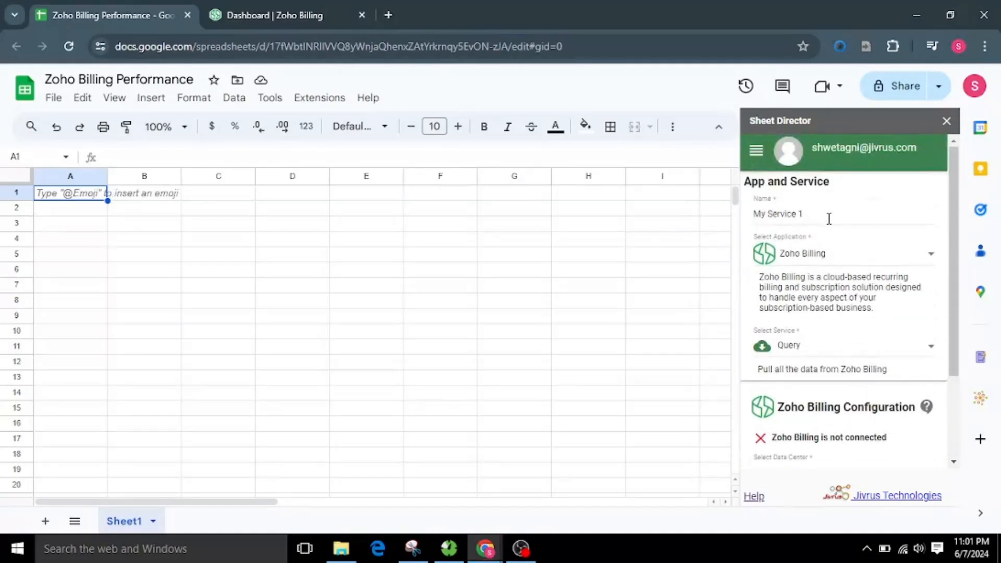
- Connect to Zoho Billing with the US data center, accept Sheet Director's access request, and return to the spreadsheet
scroll(821, 357, down, 3)
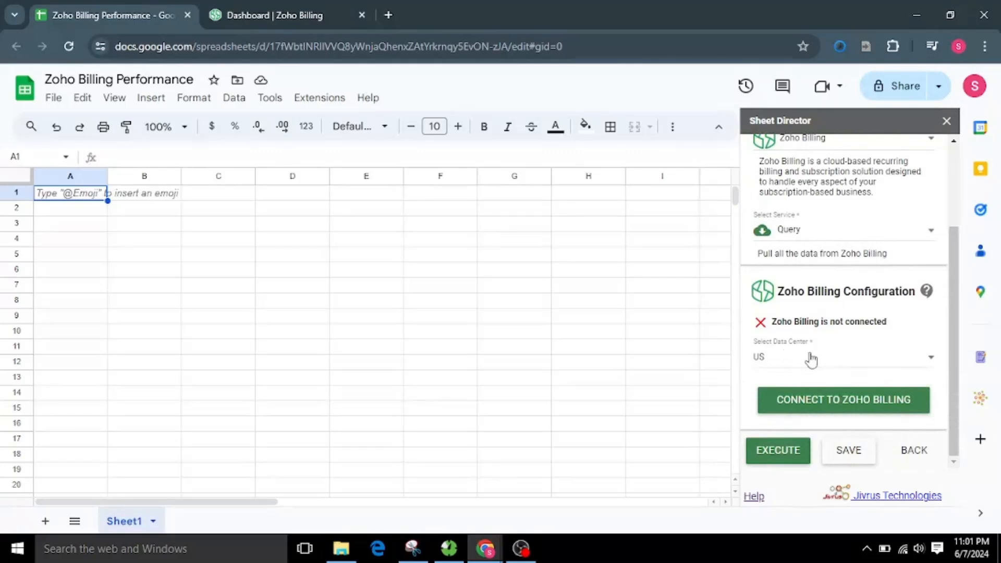
click(802, 412)
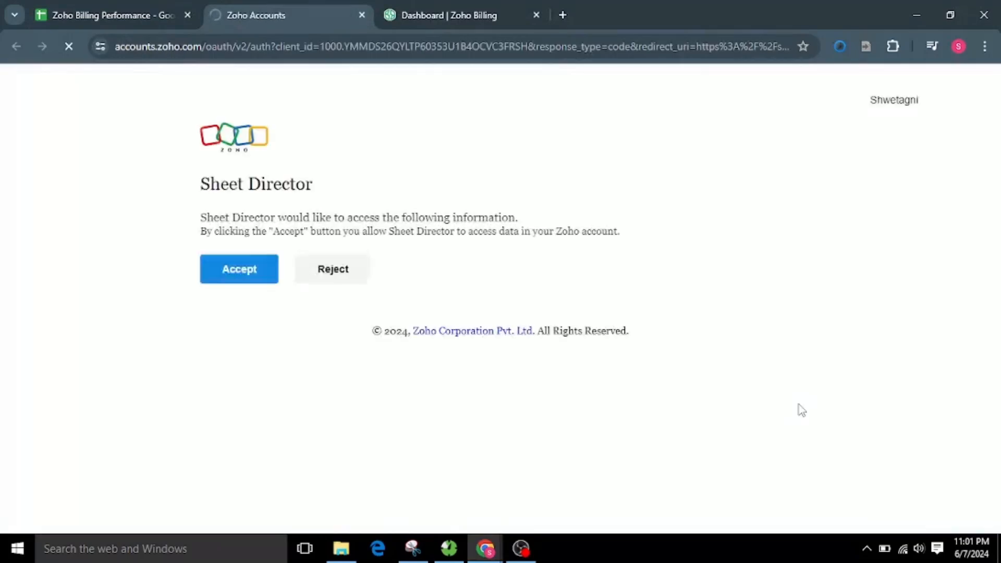
scroll(134, 379, down, 1)
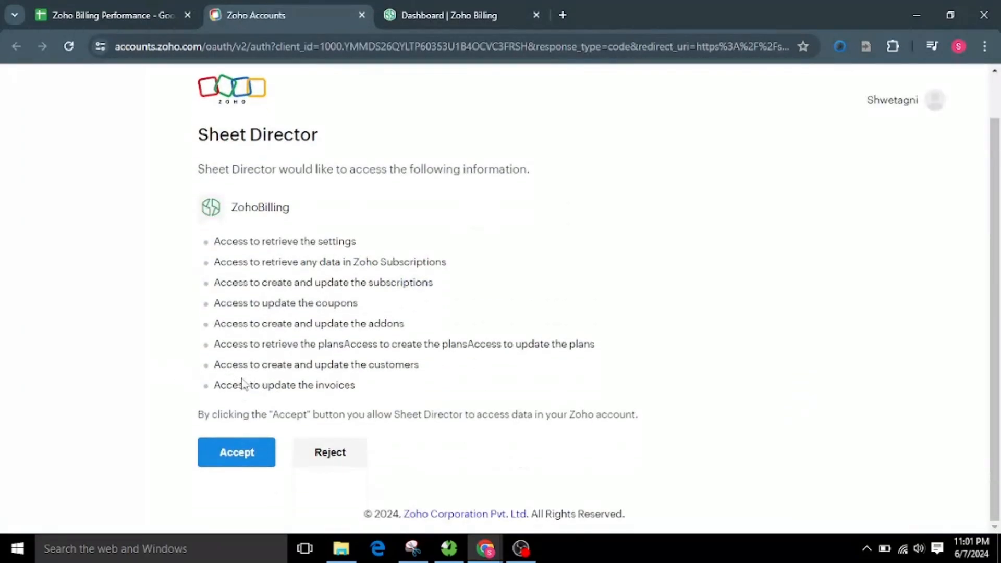
click(238, 458)
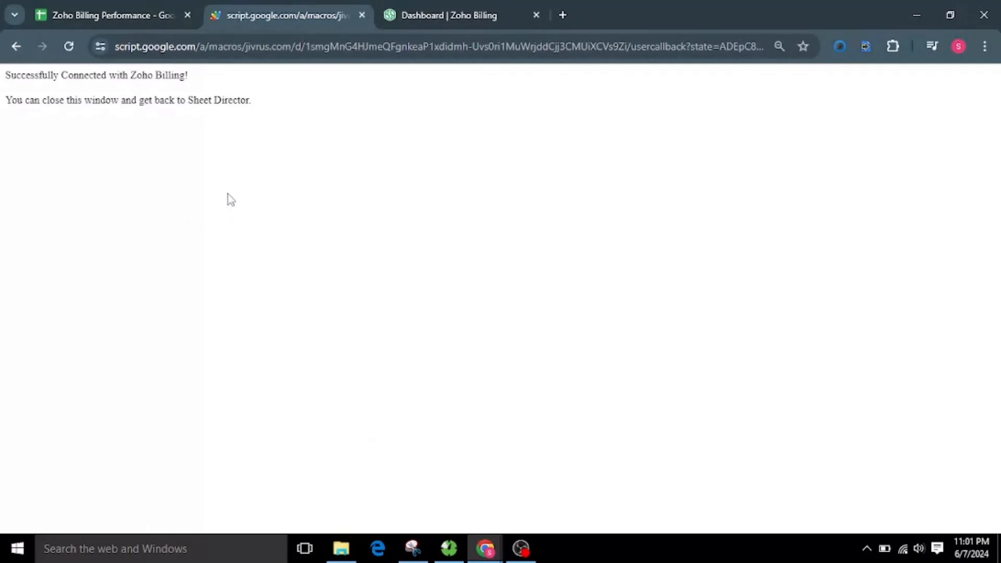
click(126, 8)
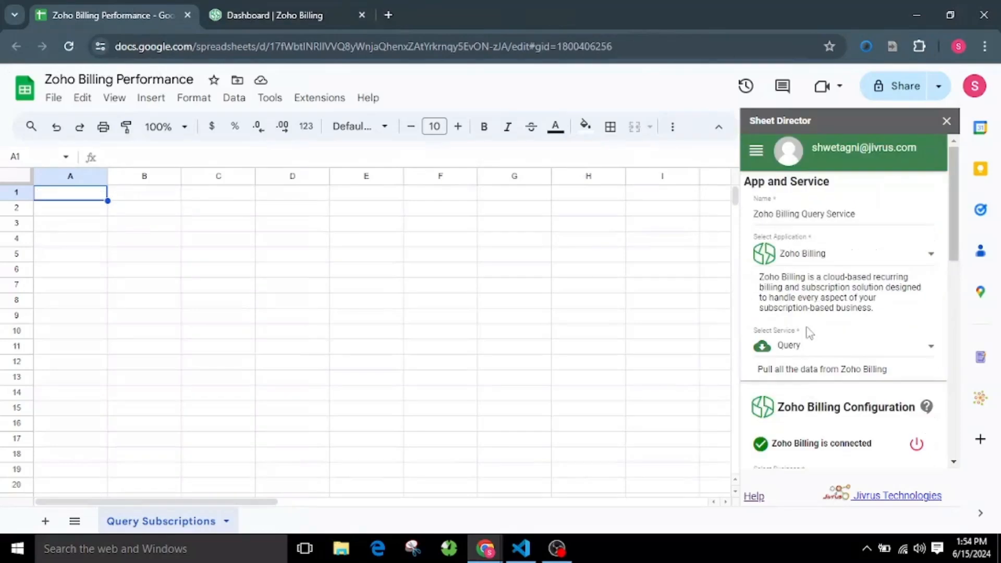
- Select Jivrus Technologies(ZS) as the business for the Zoho Billing Query Service
drag(867, 214, 744, 221)
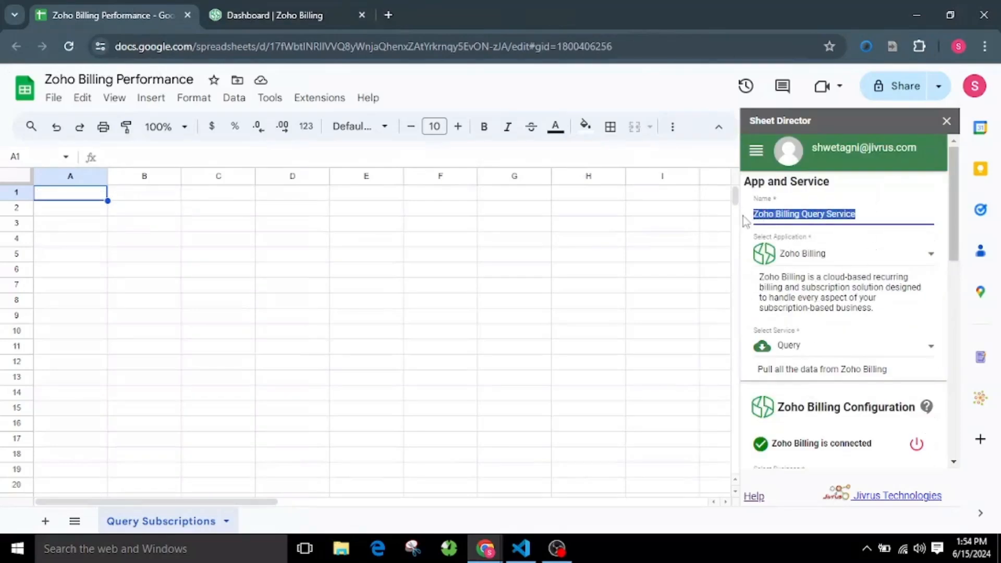
click(881, 211)
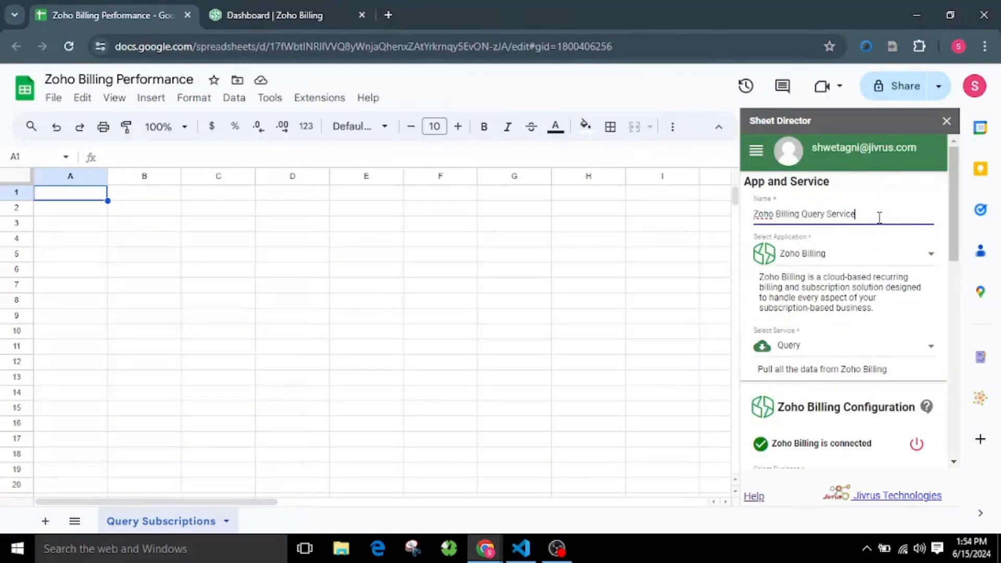
scroll(831, 350, down, 2)
scroll(831, 350, down, 1)
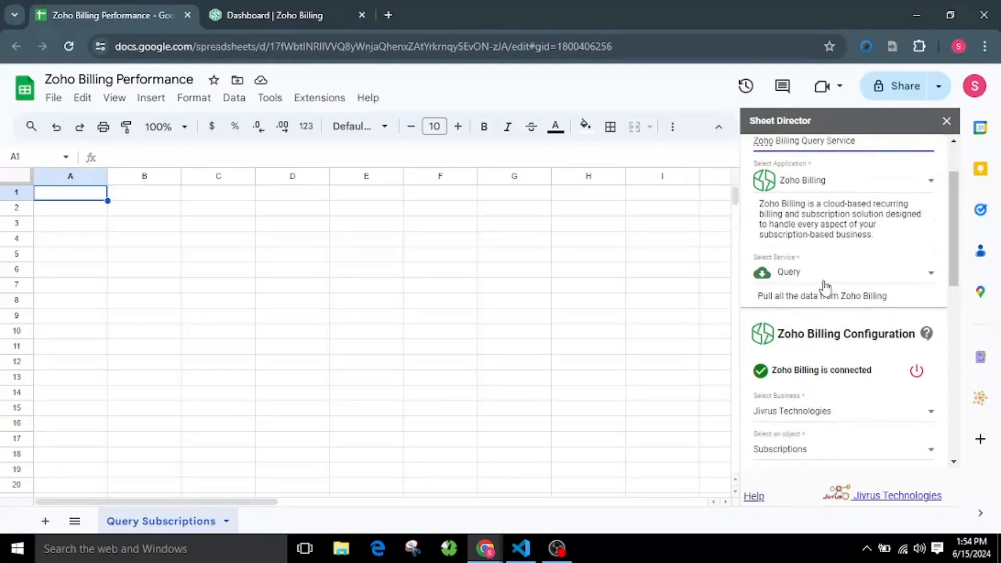
scroll(826, 286, down, 4)
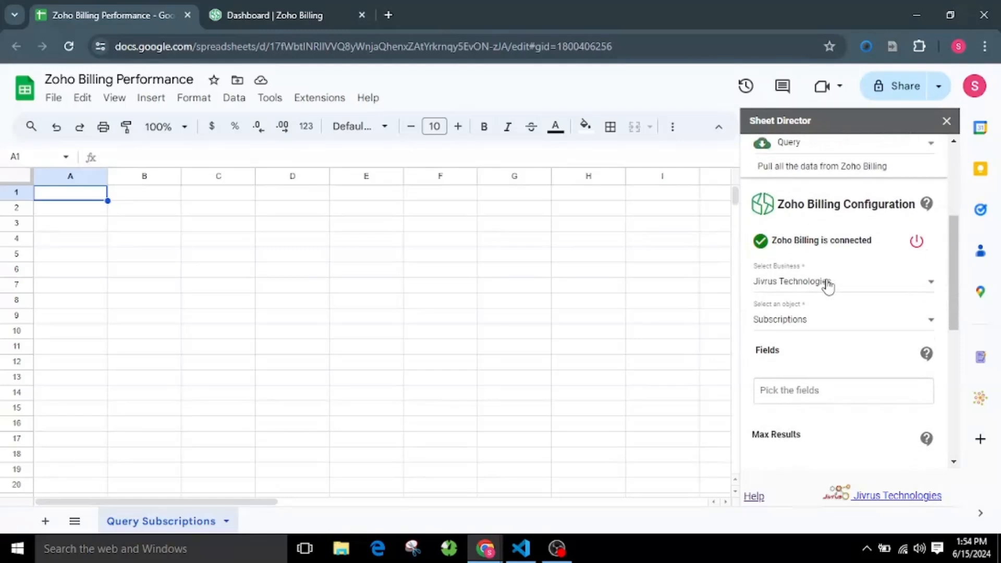
click(835, 271)
click(833, 301)
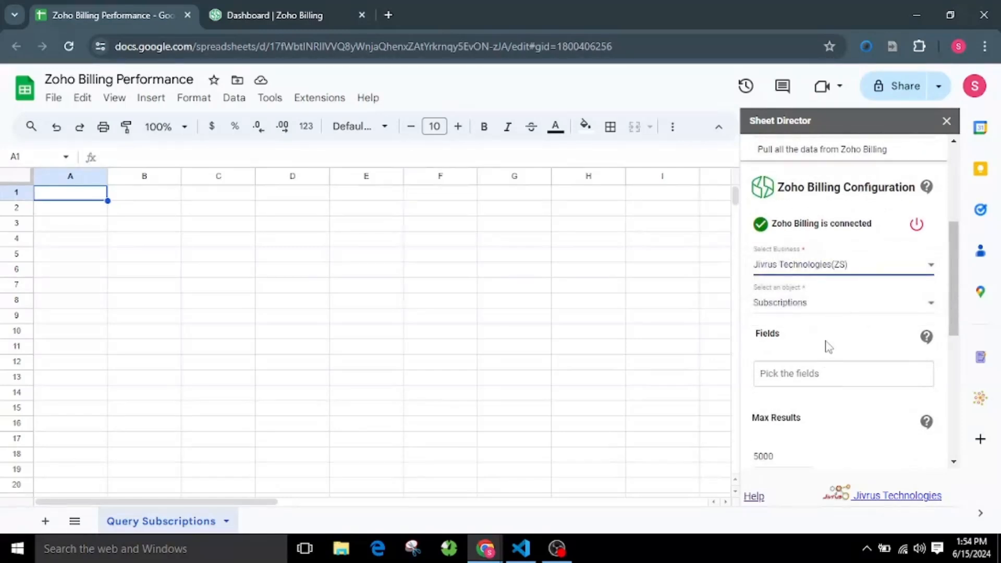
- Add the subscription fields Activated At, Amount, Auto Collect, Created At, Created Time, Currency Code, Currency Symbol, Customer Name and Customer Id
scroll(829, 347, down, 2)
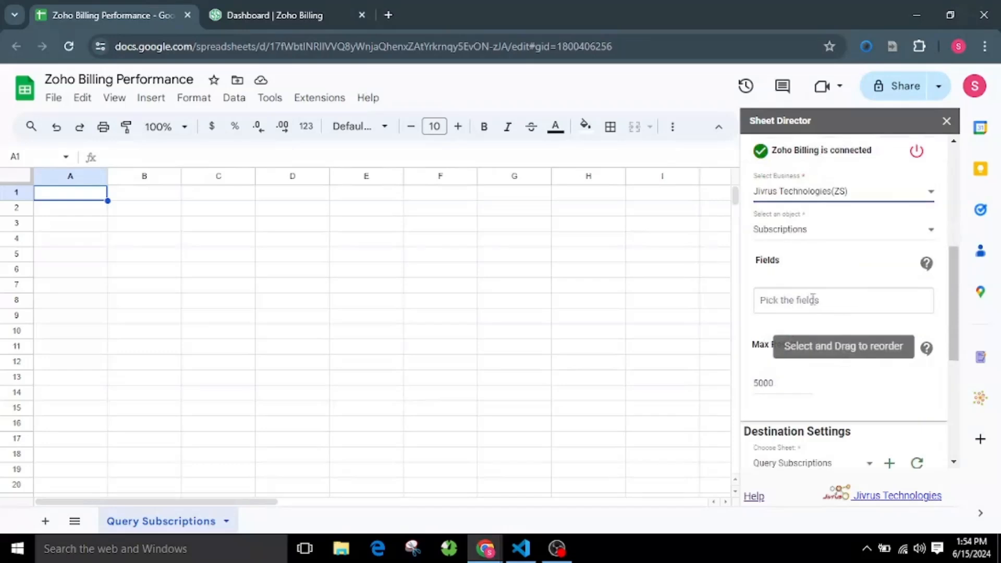
click(785, 299)
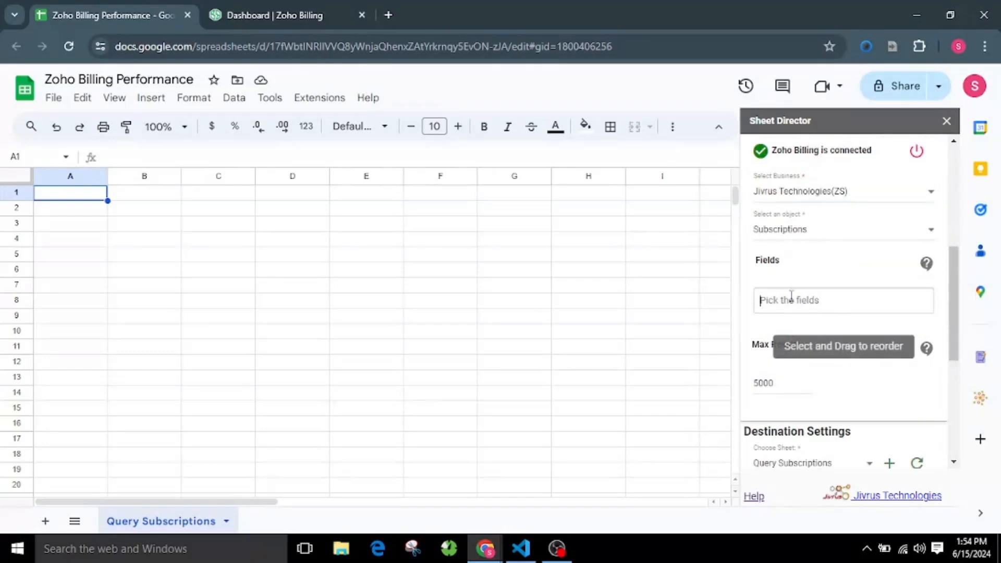
click(790, 324)
click(791, 326)
click(793, 327)
click(795, 348)
click(796, 348)
click(801, 371)
click(804, 395)
click(801, 313)
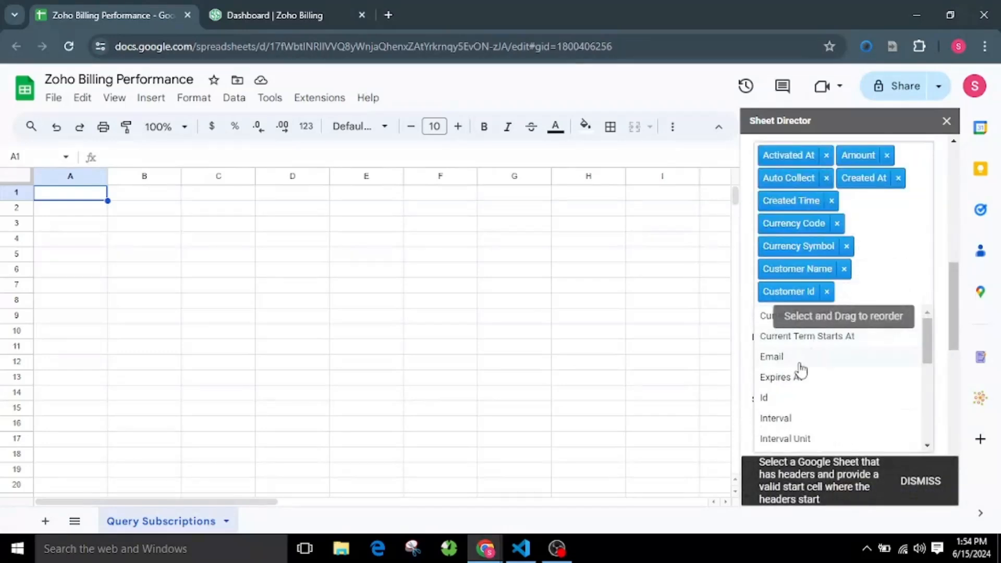
- Add the fields Email, Name, Id, Payment Terms, Payment Terms Label, Plan Name and Plan Code to the query
scroll(812, 388, down, 1)
click(813, 407)
click(812, 347)
click(824, 407)
click(823, 421)
click(822, 436)
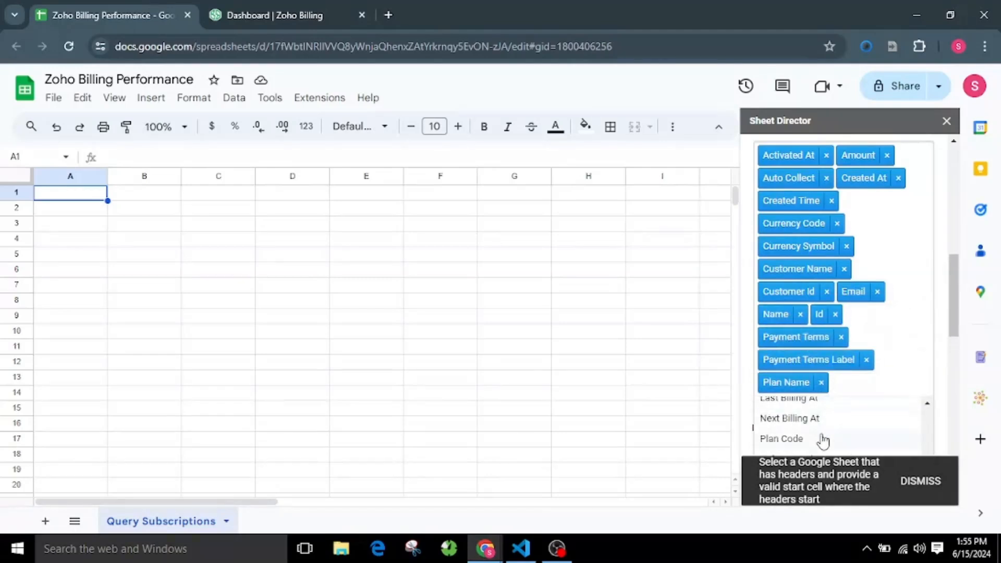
click(822, 439)
- Remove the empty filter condition from the subscriptions query
scroll(829, 420, down, 3)
scroll(831, 421, down, 3)
scroll(865, 378, up, 3)
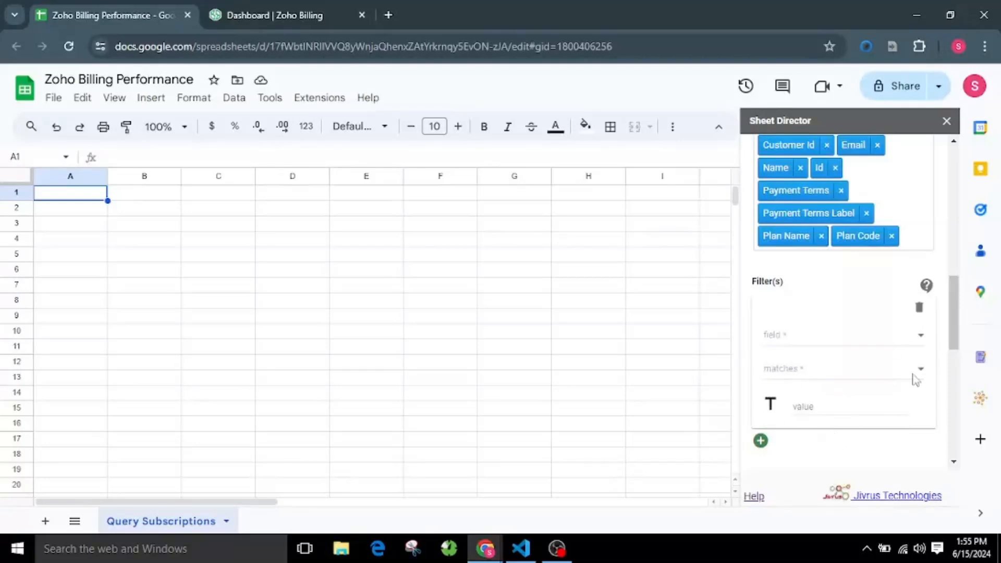
click(919, 308)
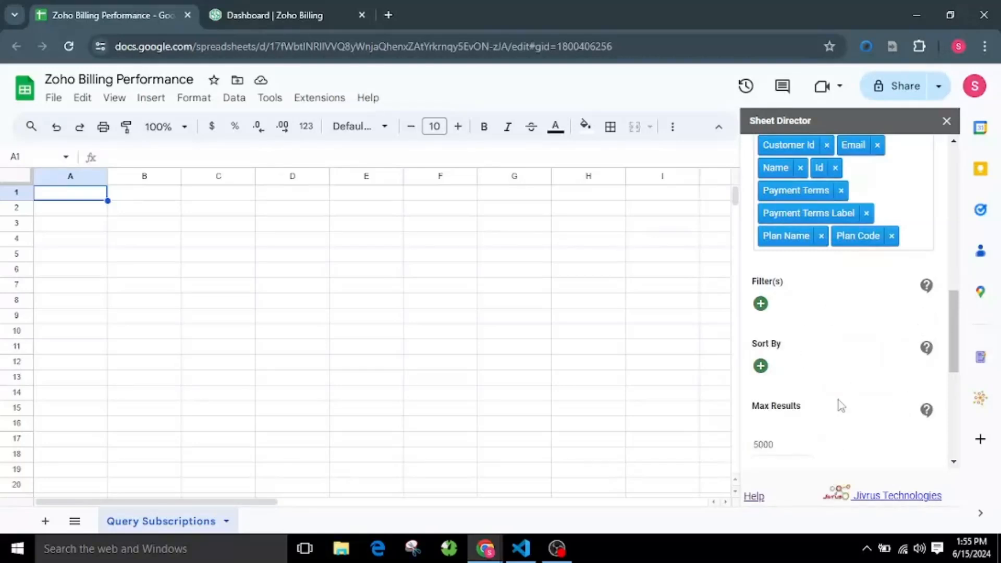
- Limit the subscriptions query to a maximum of 25 results
scroll(838, 399, down, 2)
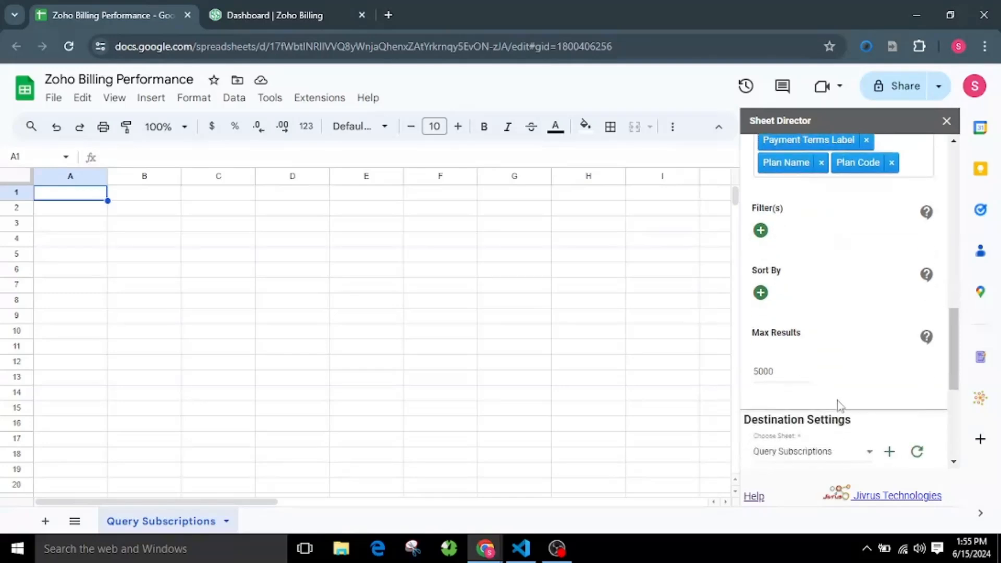
double_click(761, 374)
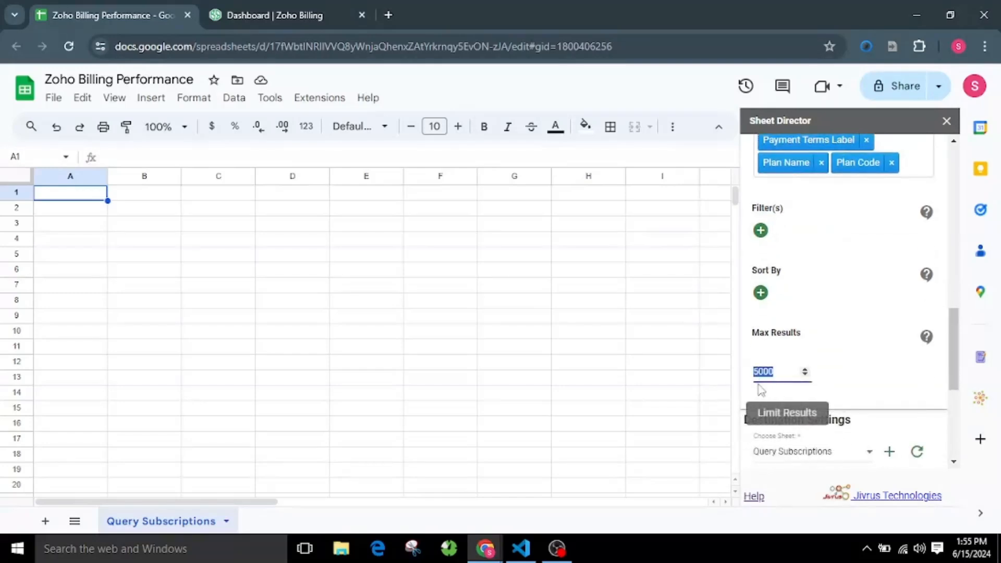
text(25)
click(837, 382)
- Choose the Query Subscriptions sheet as the destination, with the output starting at cell A1
scroll(786, 381, down, 3)
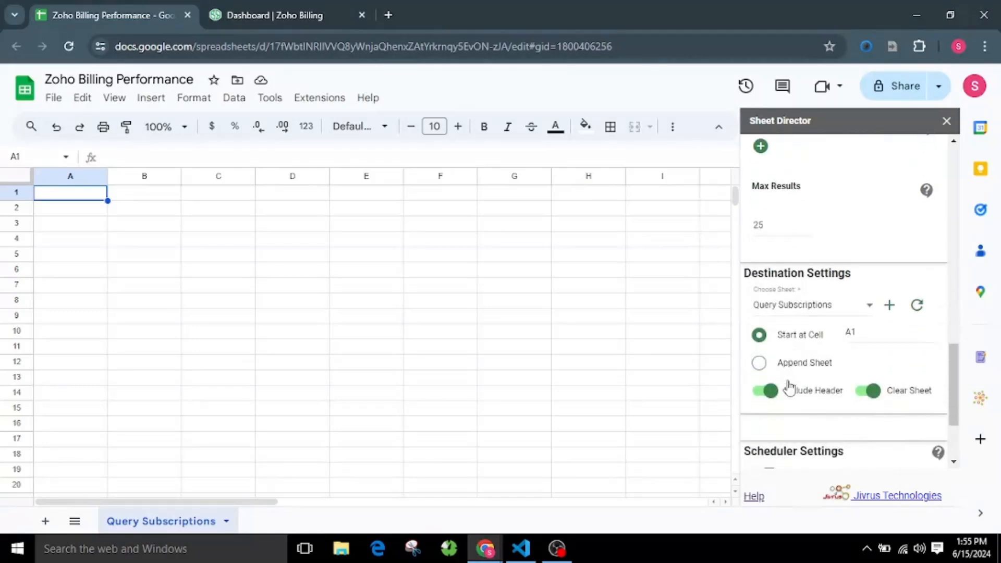
click(818, 309)
click(819, 313)
click(862, 332)
scroll(849, 374, down, 2)
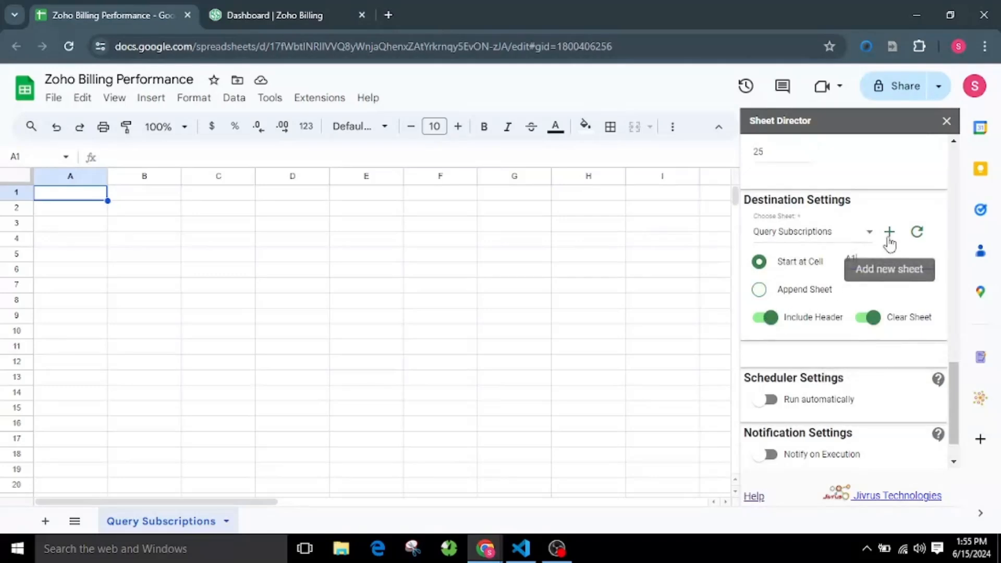
click(764, 316)
click(763, 316)
click(874, 316)
click(872, 316)
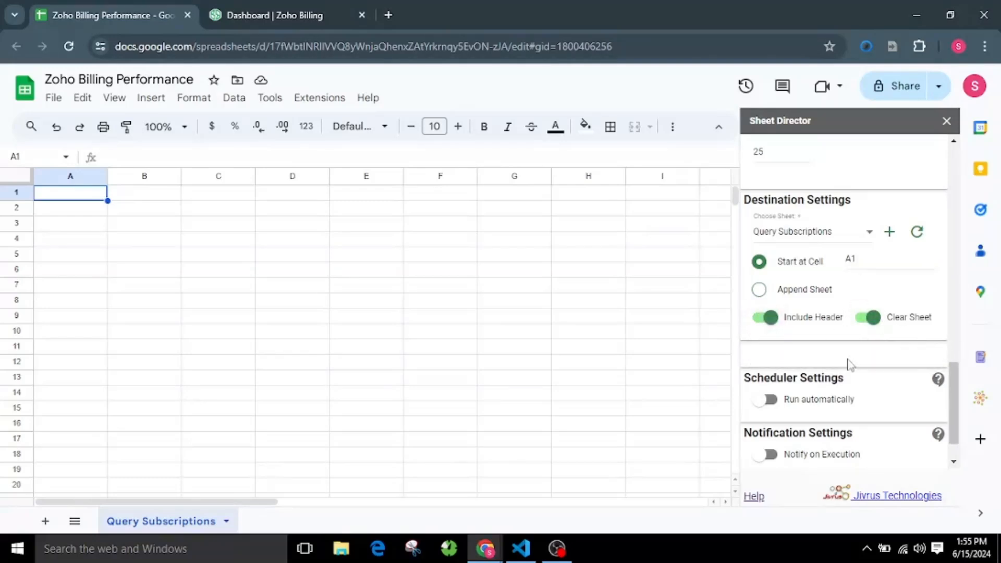
- Execute the query to pull the subscriptions into the sheet and look over the imported columns and rows
scroll(848, 363, down, 1)
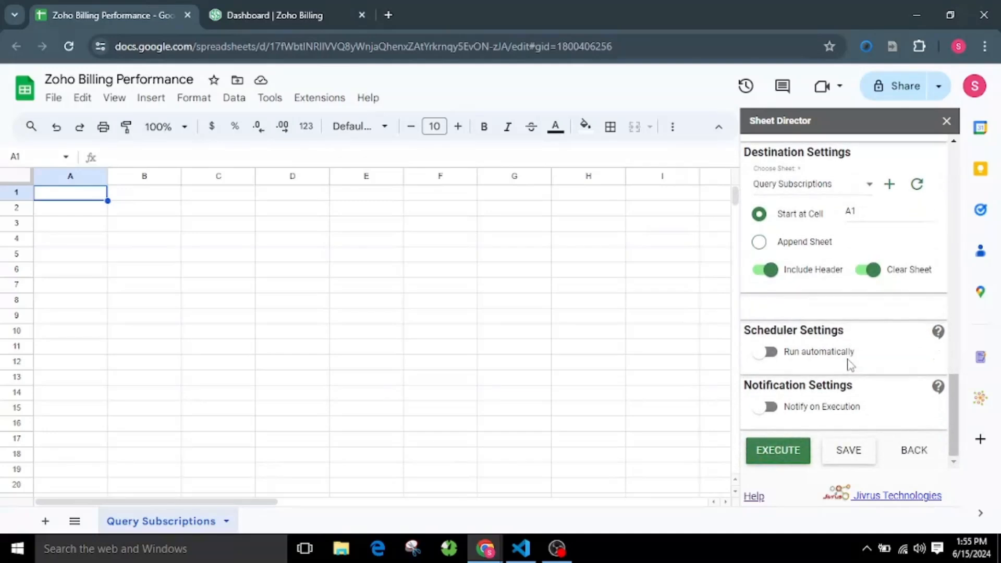
click(796, 461)
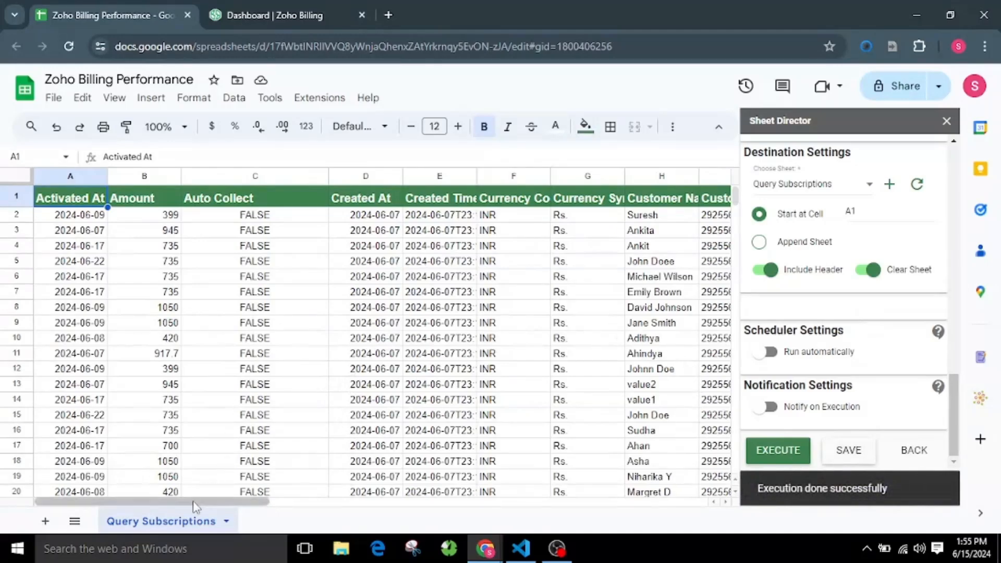
drag(255, 512, 165, 502)
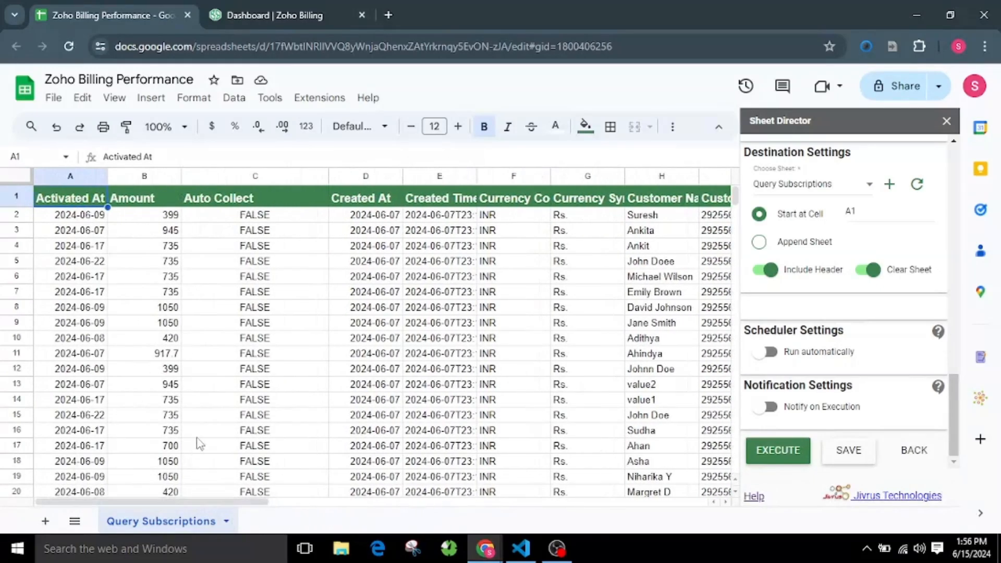
scroll(198, 438, down, 3)
scroll(198, 443, up, 3)
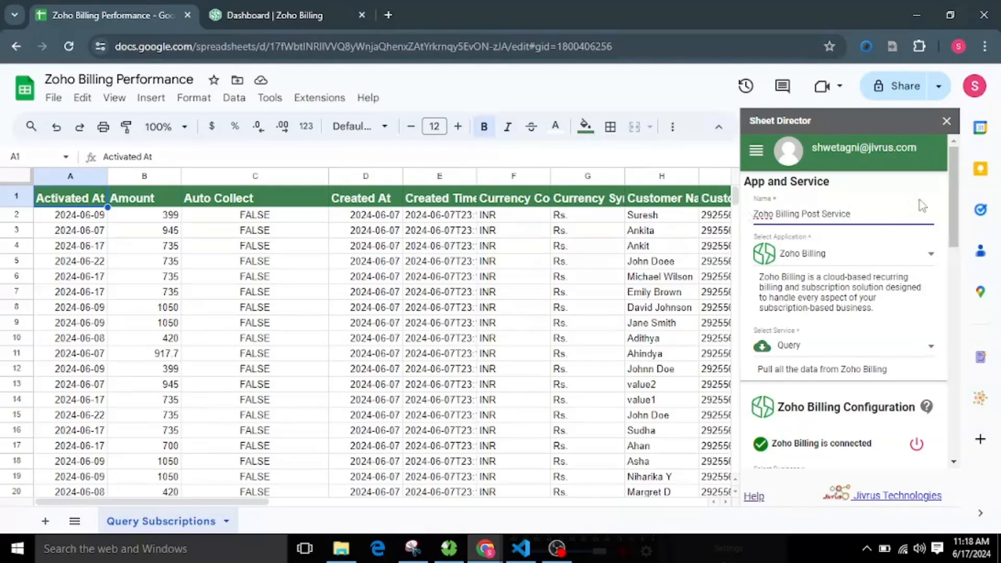
- Change the service type of the Zoho Billing Post Service to Post
click(927, 200)
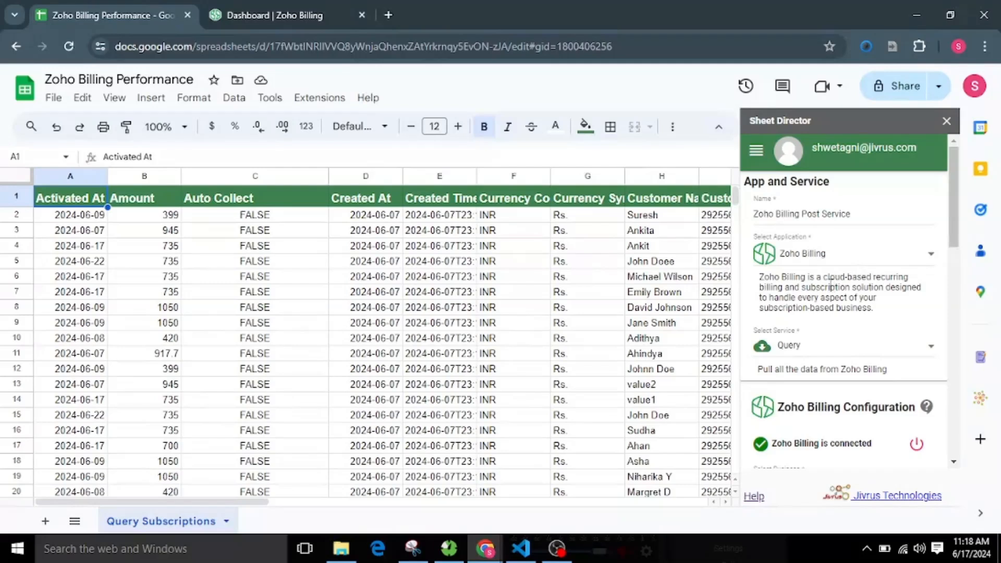
triple_click(756, 212)
click(883, 215)
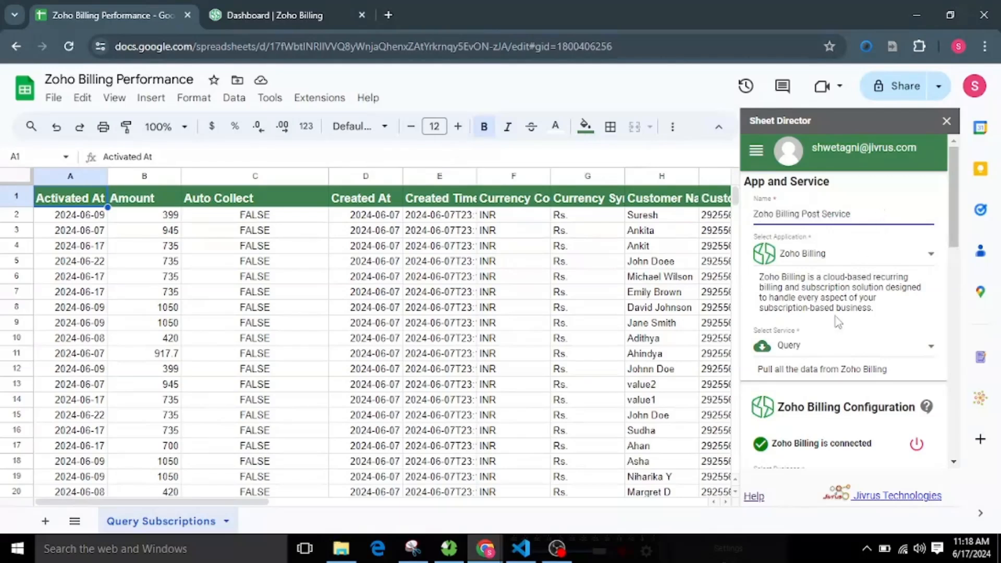
scroll(844, 376, down, 2)
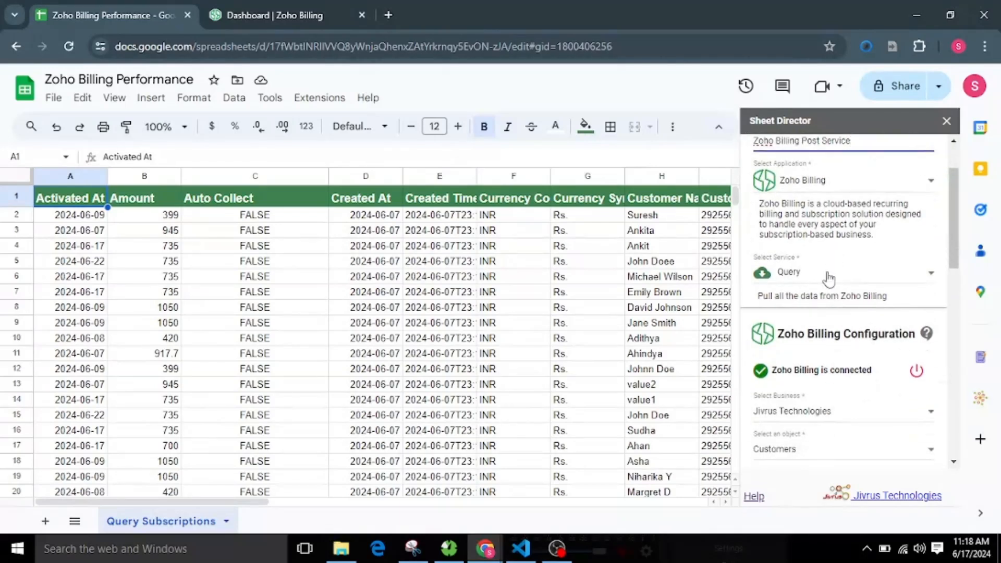
click(832, 273)
click(817, 313)
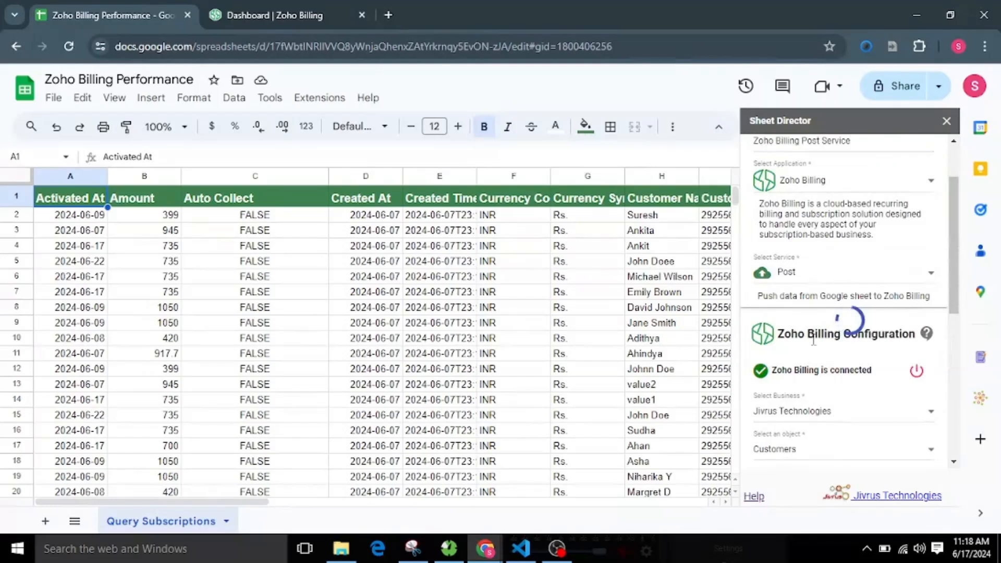
- Set the post service's business to Jivrus Technologies(ZS) and its object to Subscriptions
scroll(834, 333, down, 2)
scroll(814, 345, down, 2)
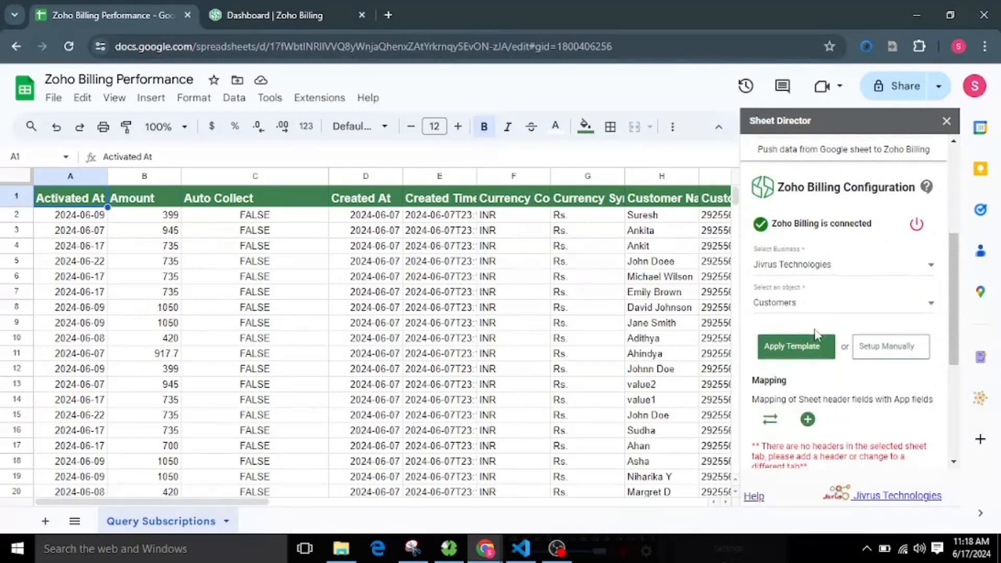
click(823, 267)
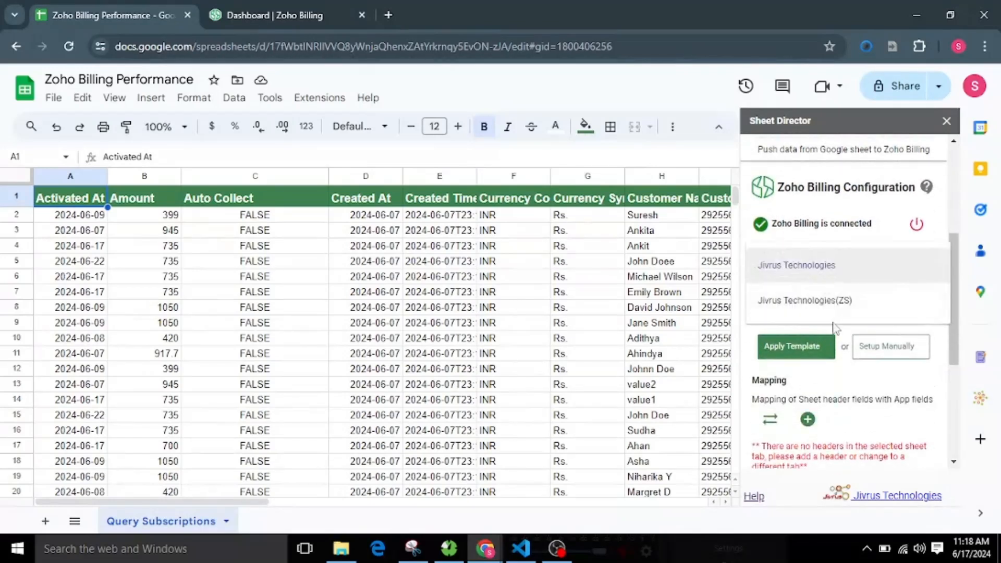
click(833, 301)
click(839, 309)
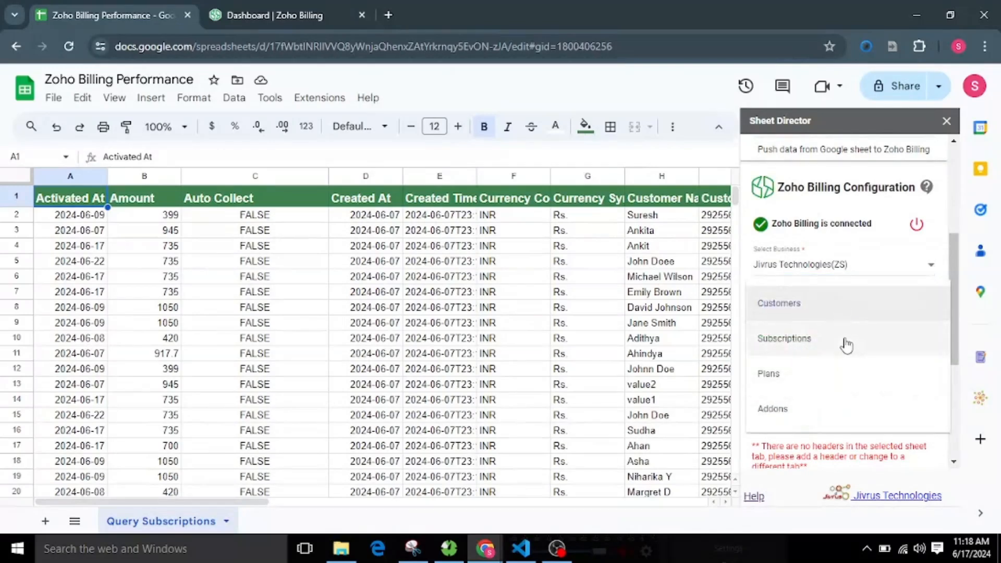
click(844, 340)
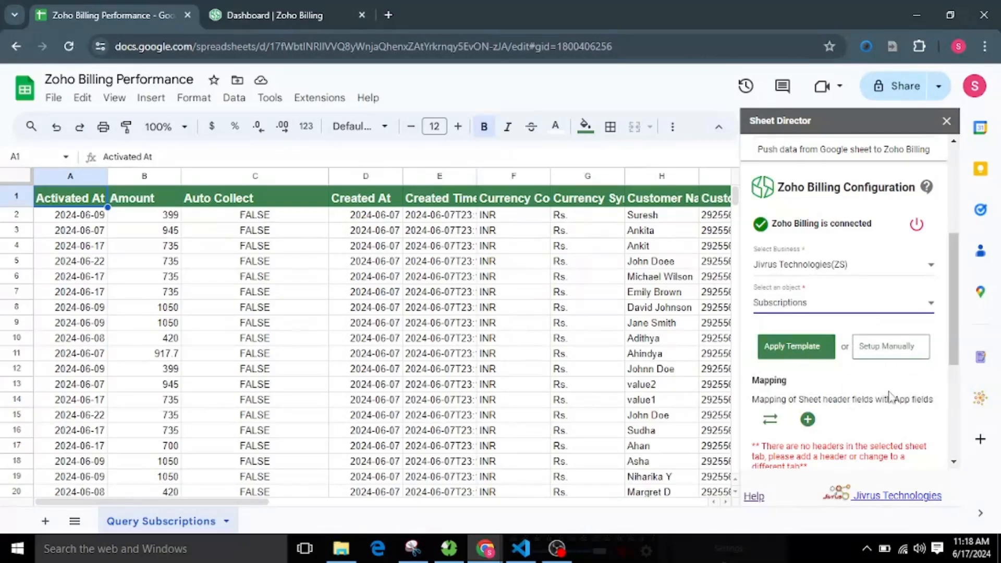
- Apply the subscriptions template to the post service and look over the generated sheet's [SD] Status and [SD] Result columns
click(807, 349)
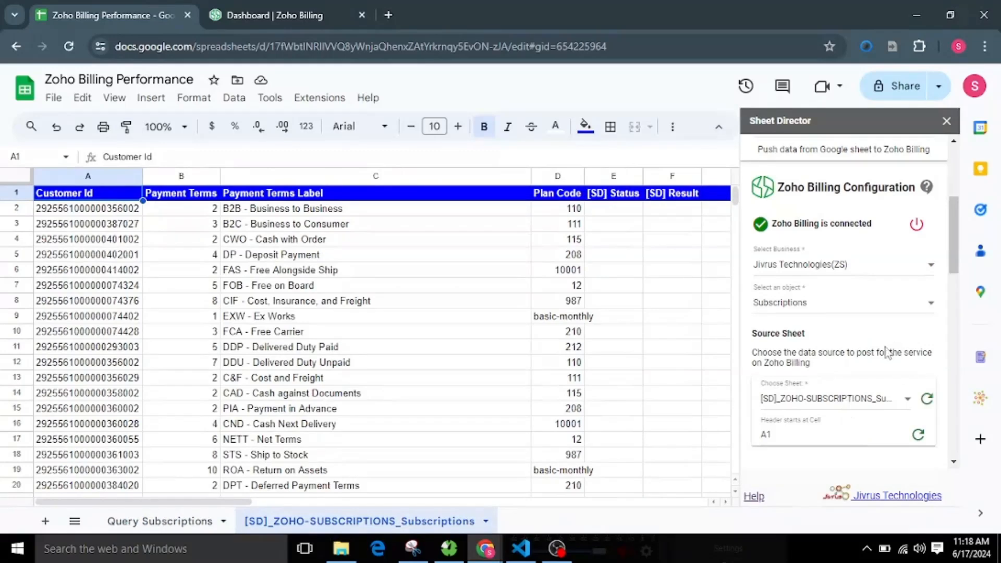
scroll(886, 352, down, 15)
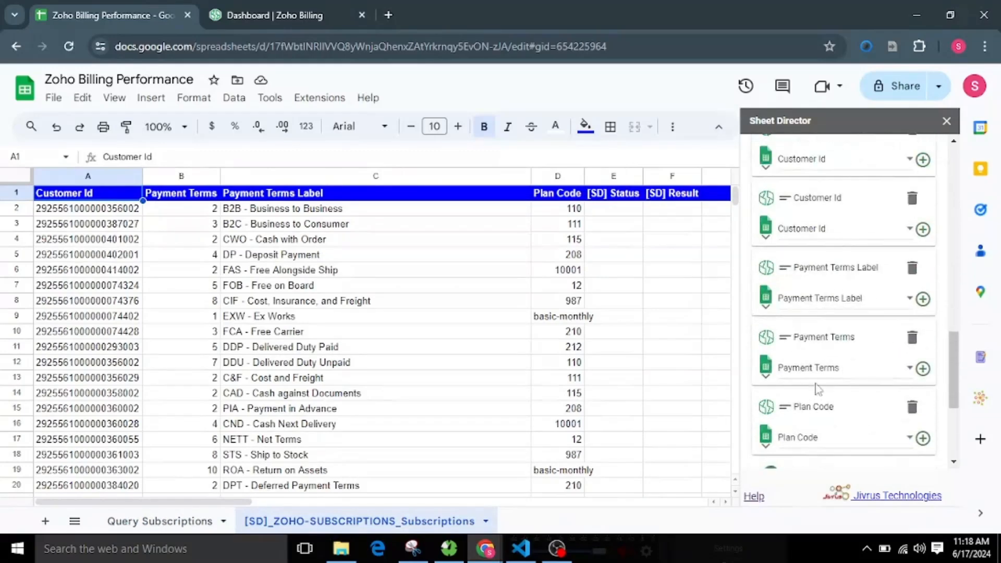
drag(235, 501, 315, 511)
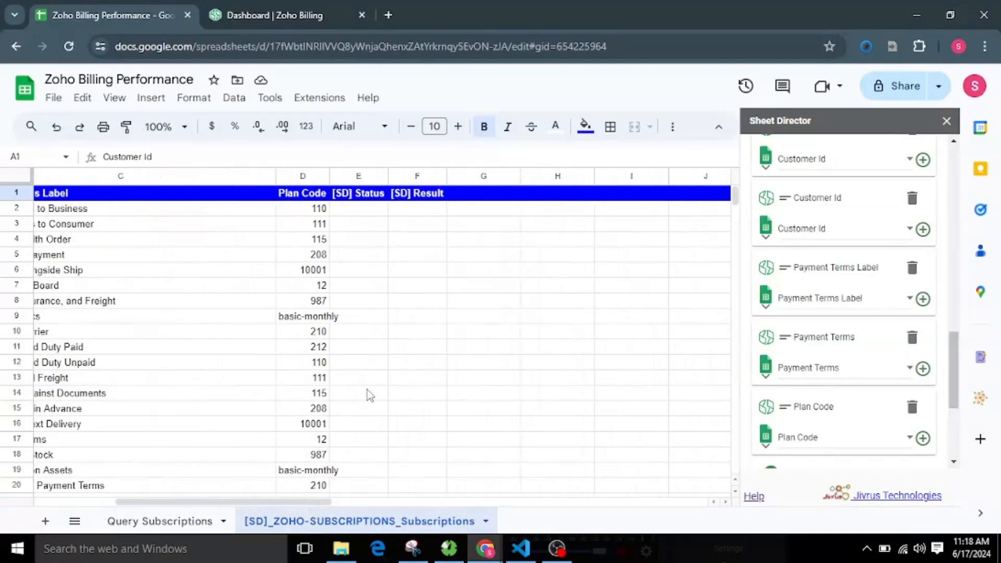
click(347, 178)
click(400, 177)
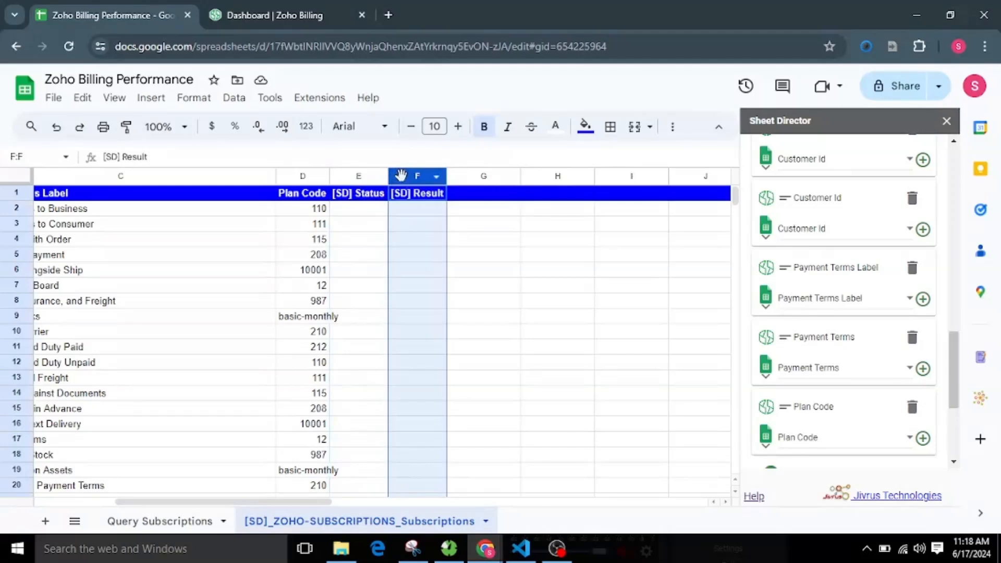
click(509, 344)
scroll(816, 413, up, 10)
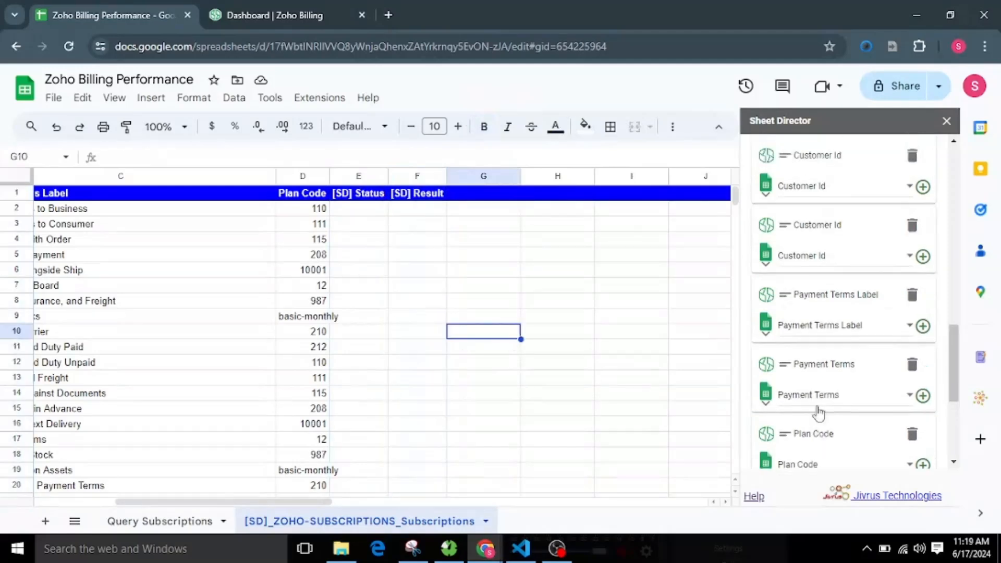
- Review the post service's status column choices, field mappings, and scheduler and notification settings against the sheet's columns
scroll(817, 412, down, 4)
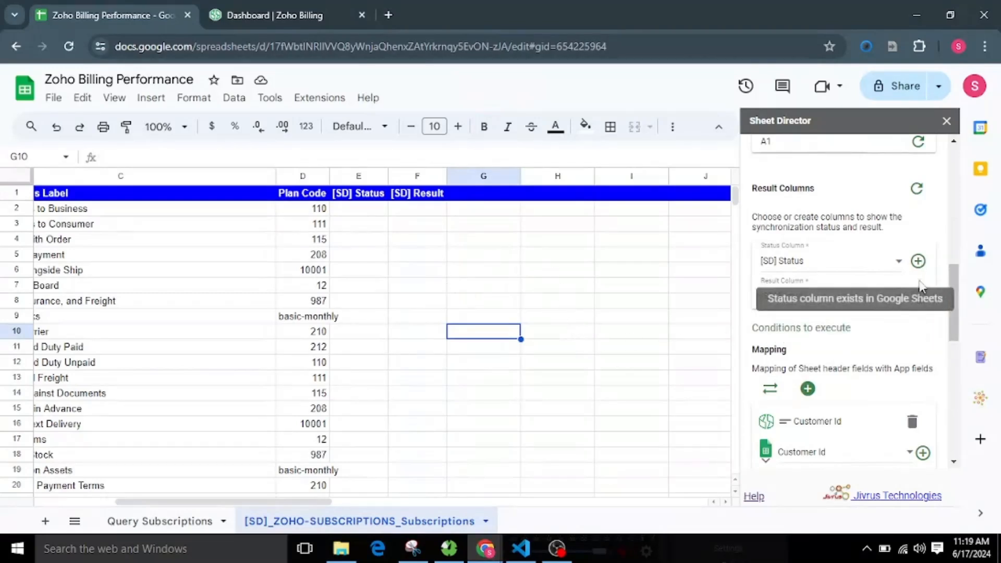
click(831, 263)
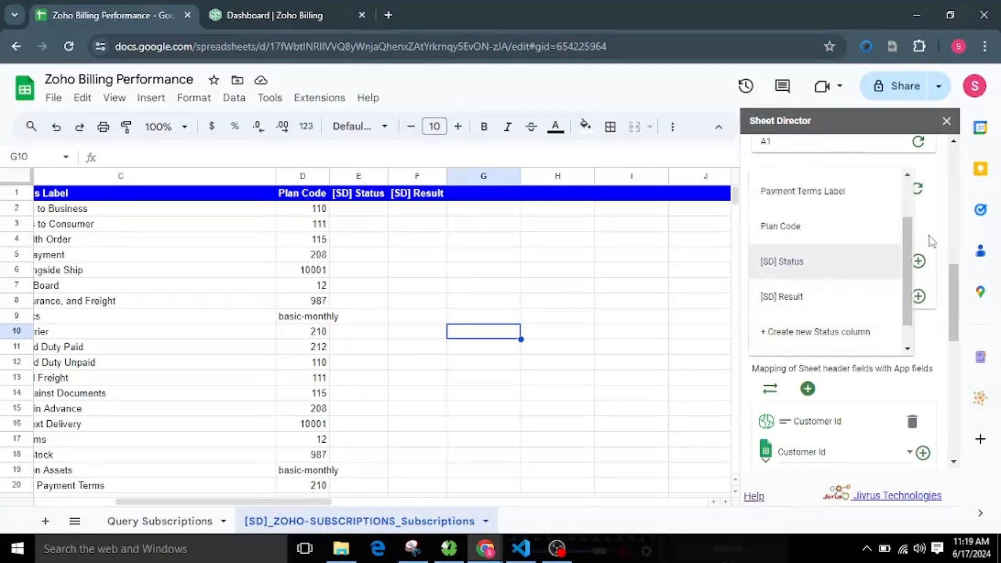
click(937, 204)
scroll(879, 428, down, 6)
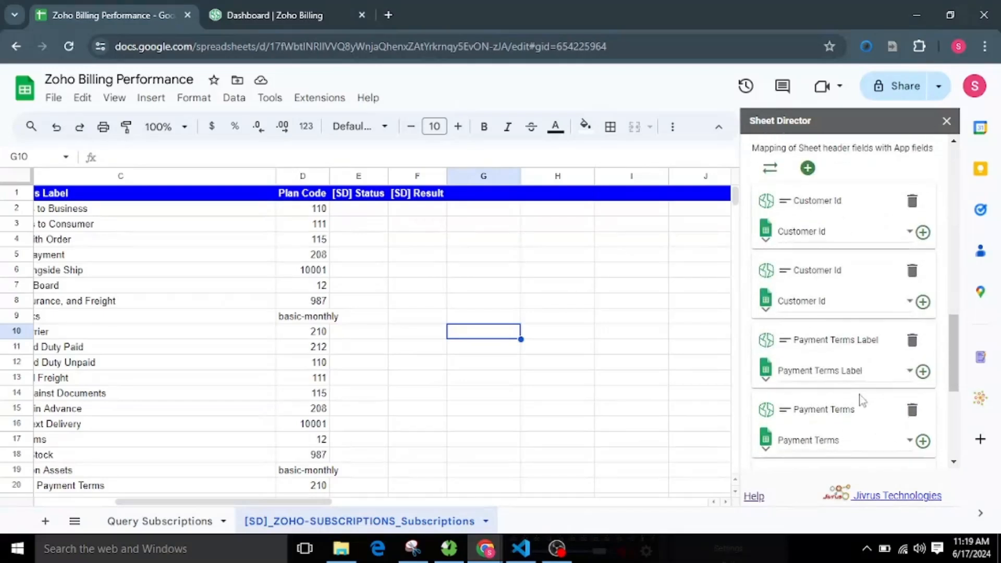
scroll(811, 407, down, 3)
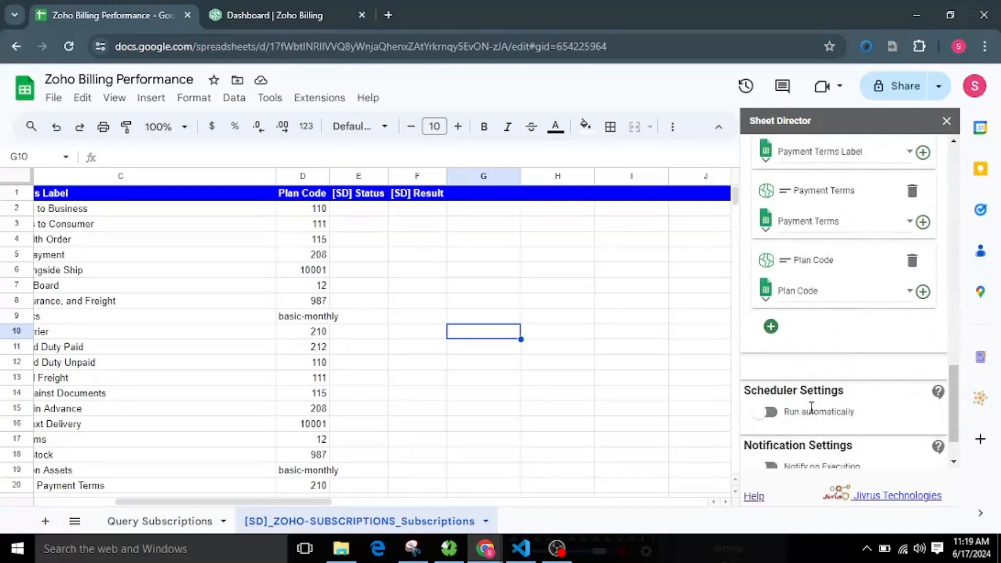
scroll(811, 407, down, 2)
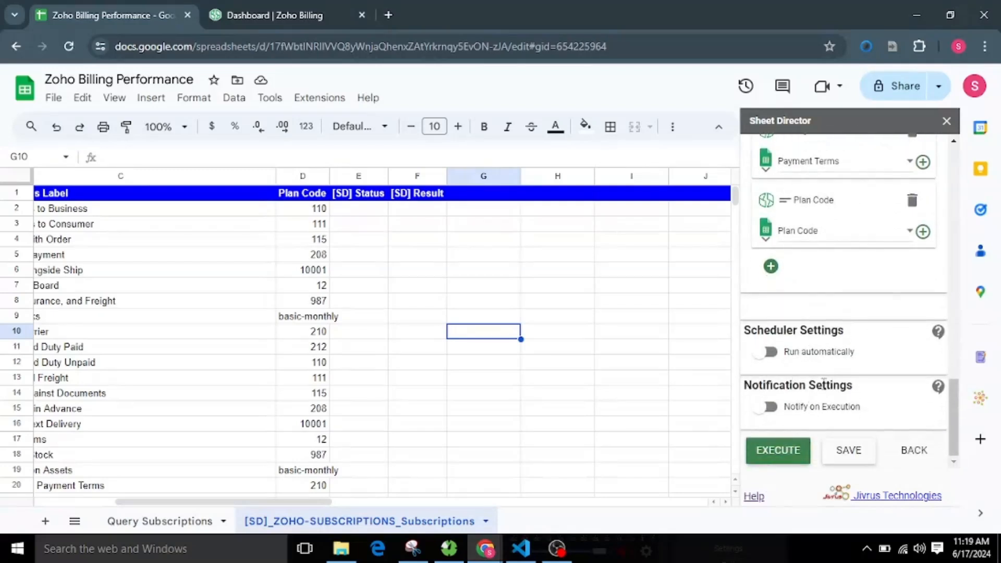
click(842, 243)
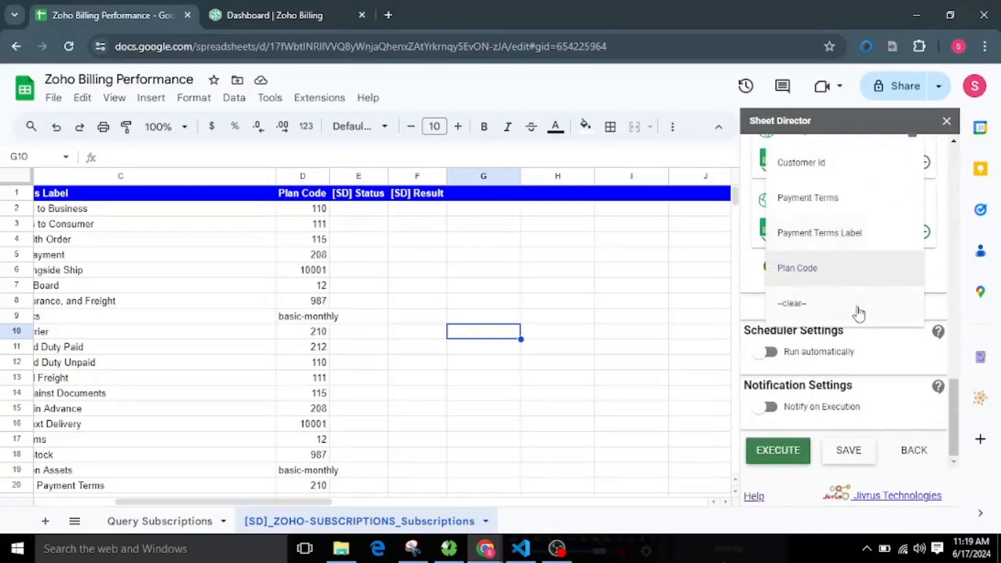
click(932, 277)
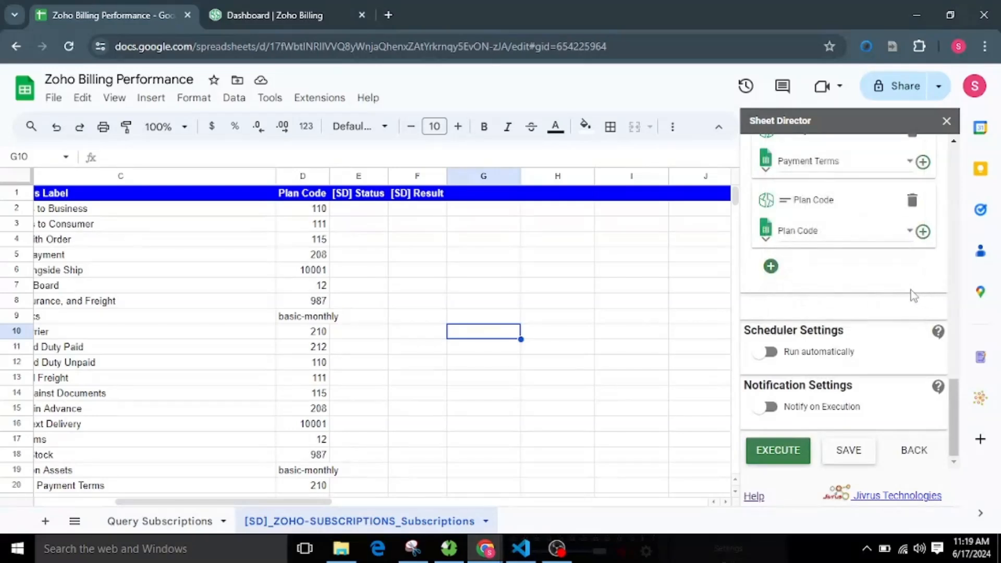
scroll(912, 287, up, 1)
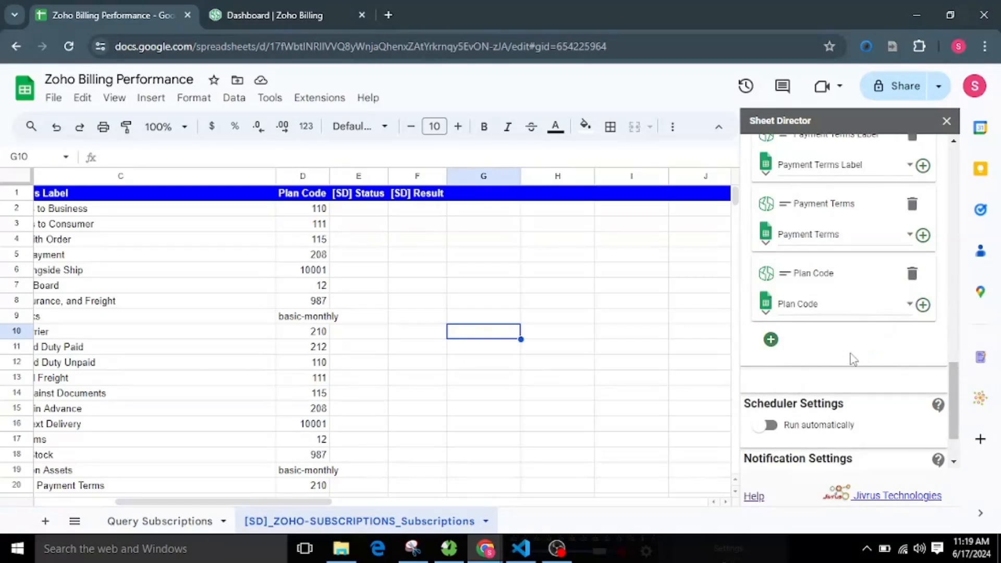
scroll(853, 360, down, 1)
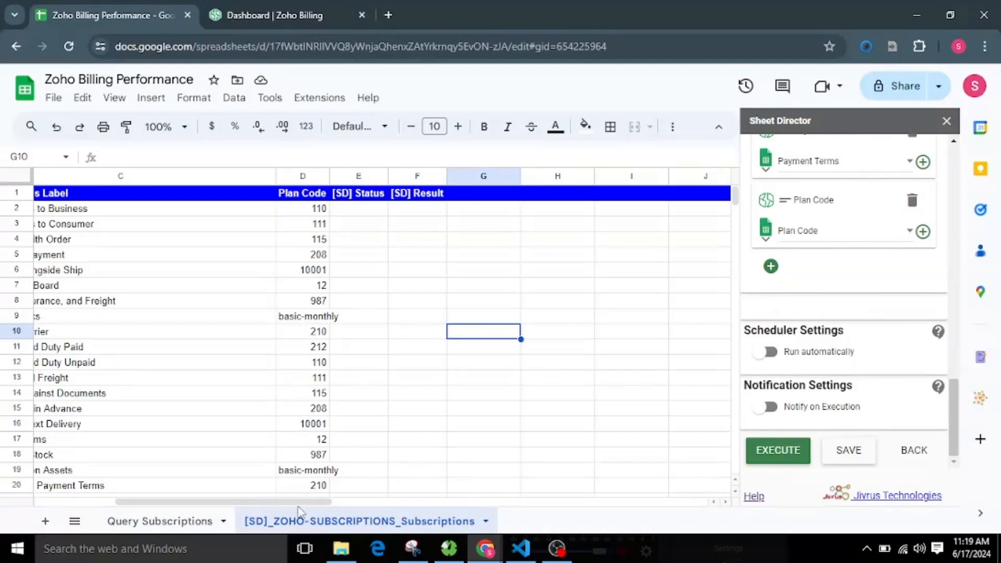
drag(274, 503, 144, 501)
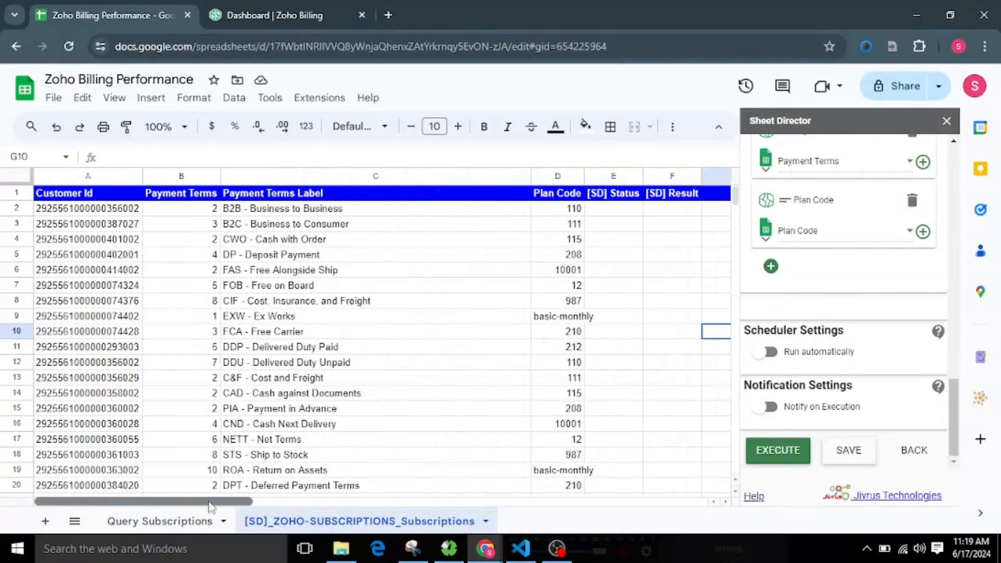
drag(209, 502, 285, 502)
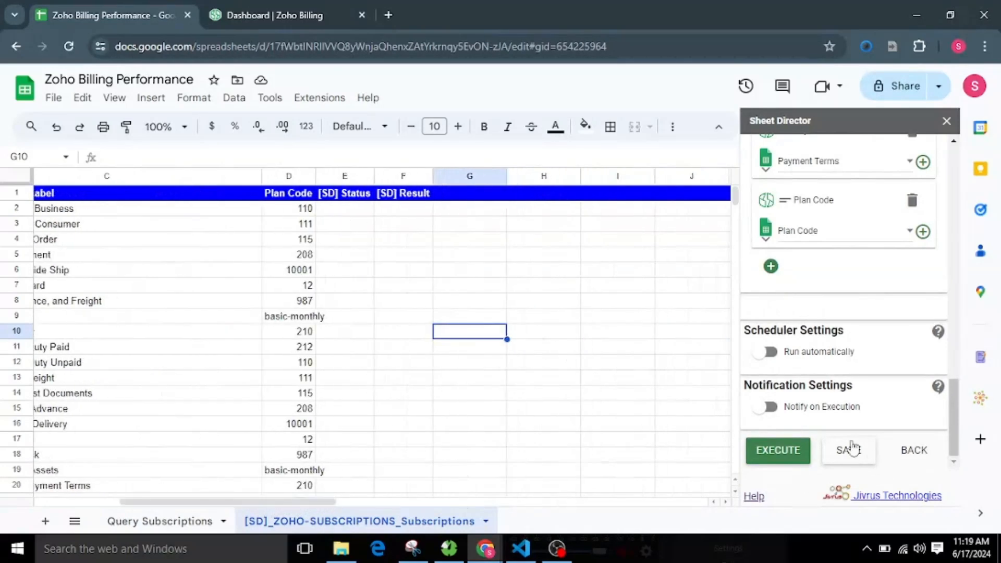
- Execute the post service to post the sheet's subscription records to Zoho Billing, and check the status of the rows
click(782, 453)
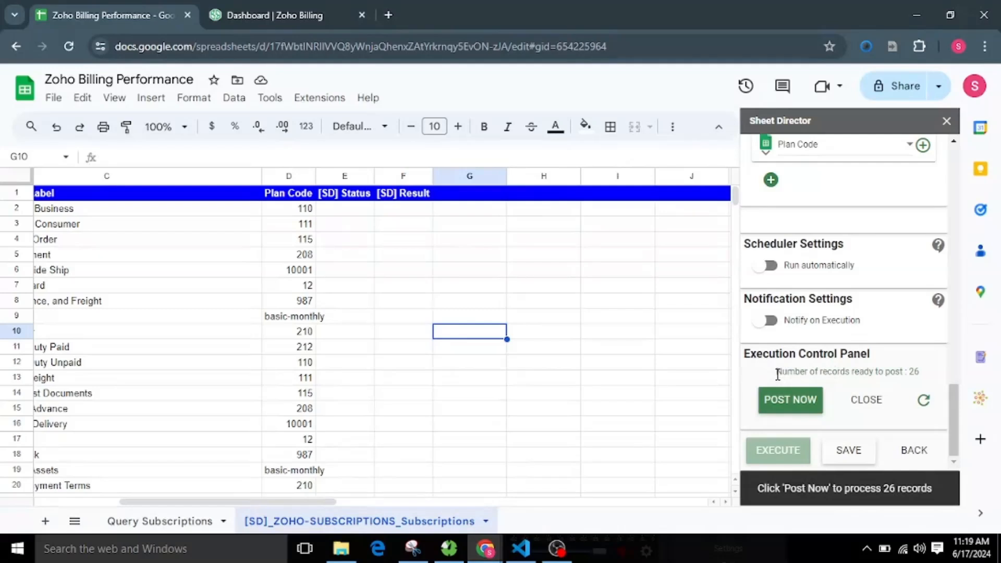
drag(777, 374, 906, 373)
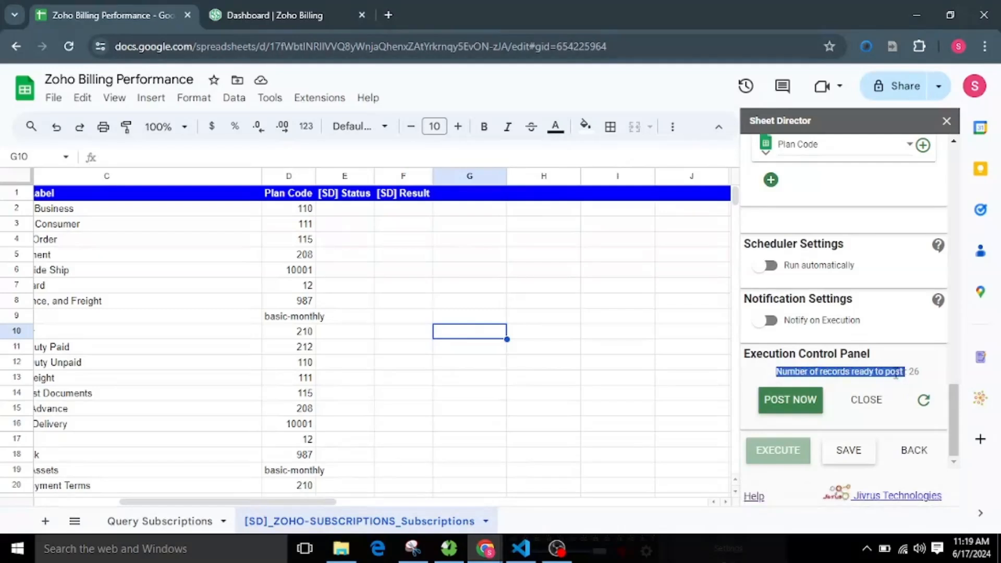
click(873, 420)
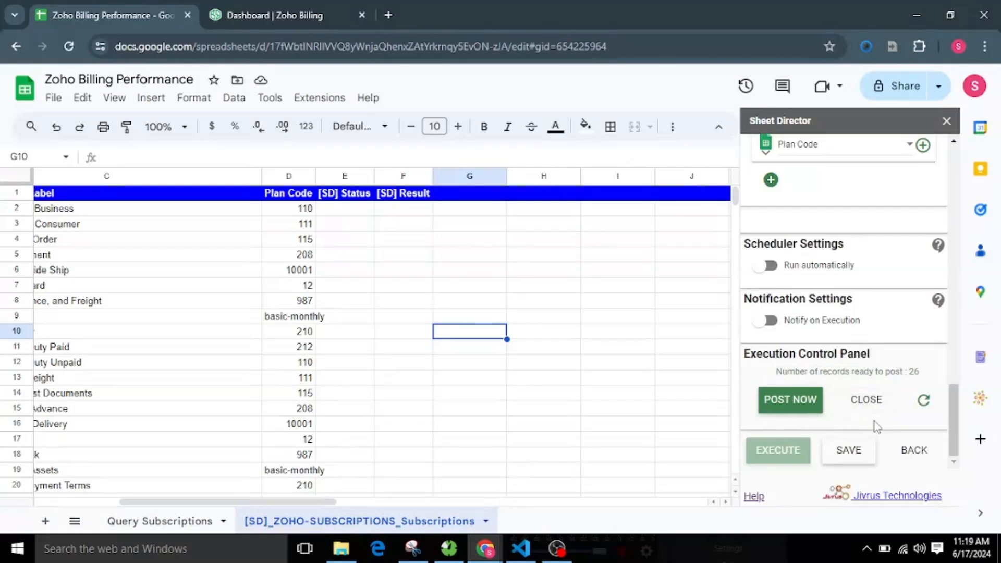
click(796, 405)
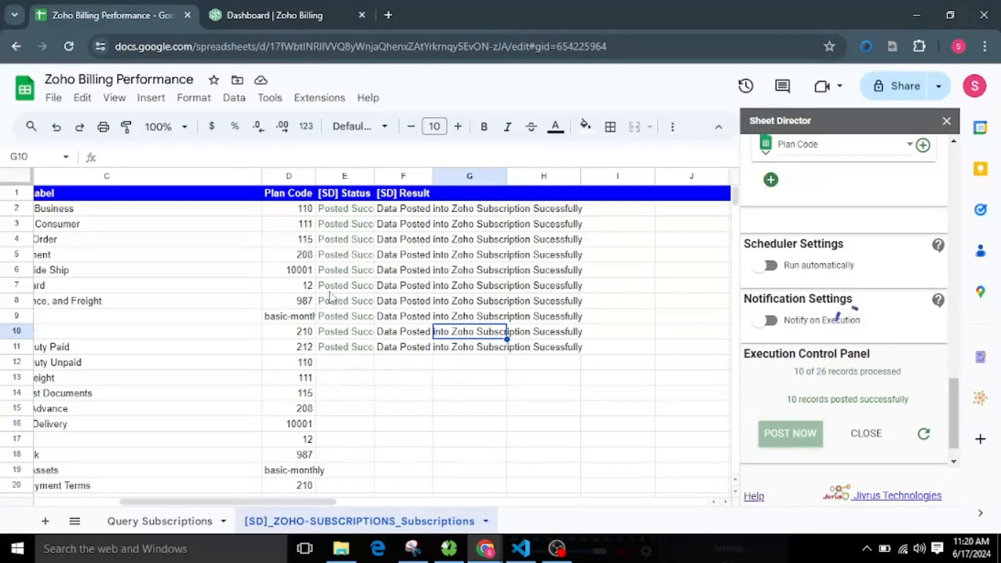
scroll(330, 295, down, 2)
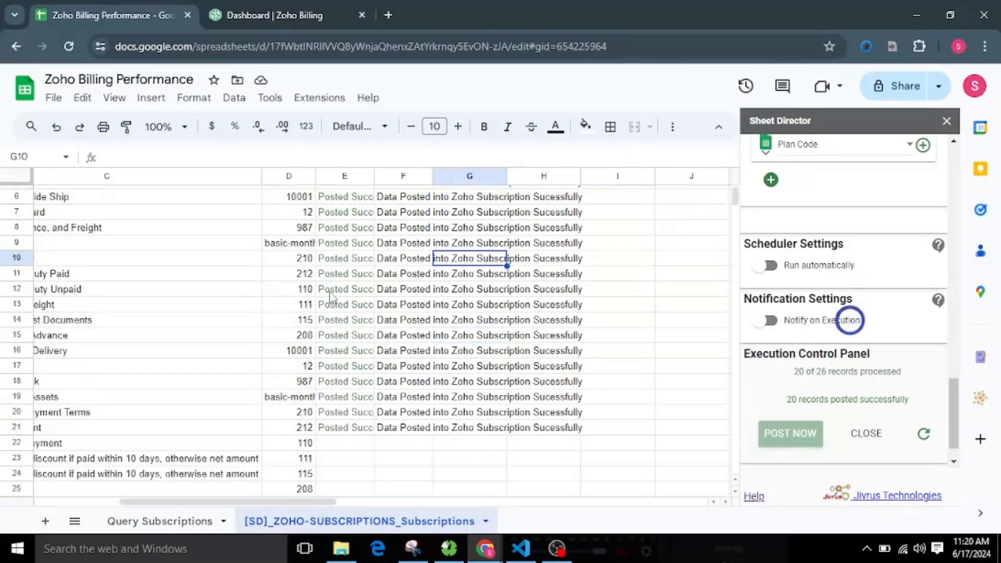
scroll(441, 407, up, 2)
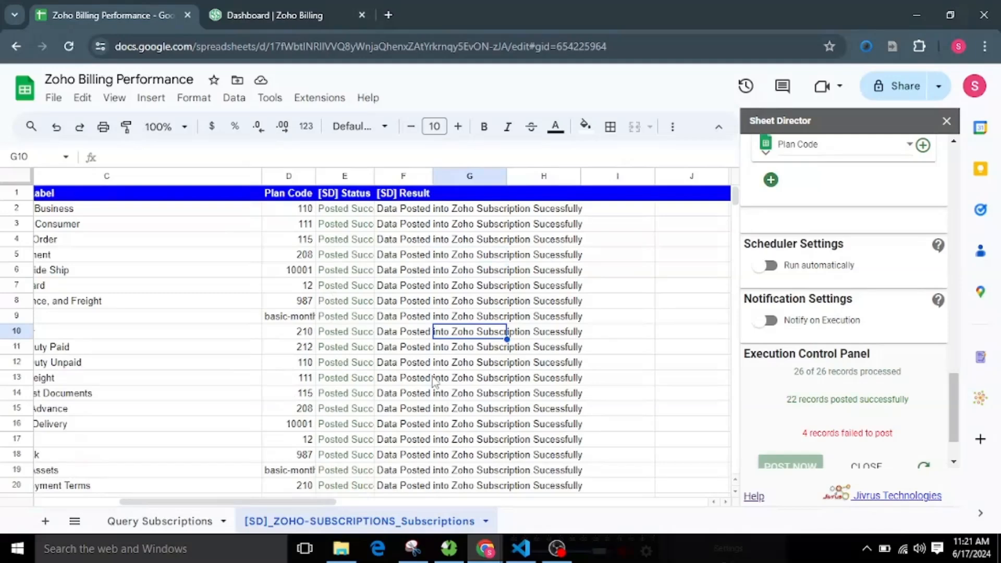
- Switch to Zoho Billing, reload the subscriptions list, show 200 per page and look through the newly created subscriptions
click(246, 4)
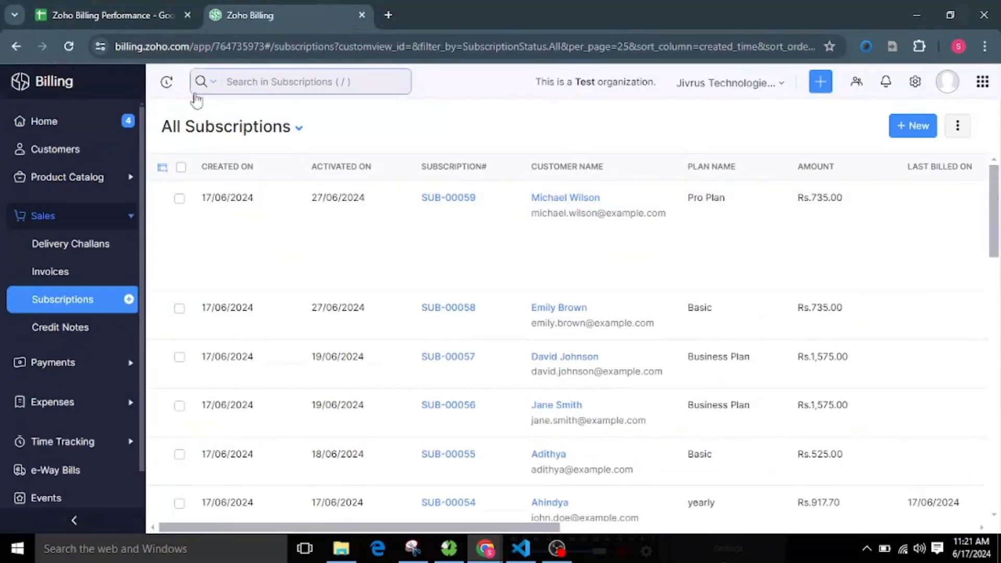
click(68, 48)
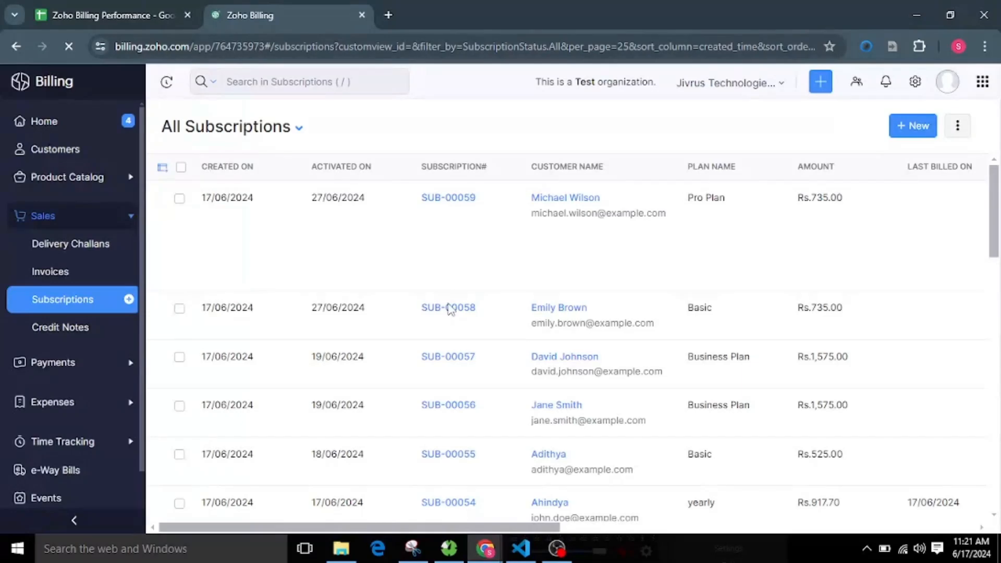
scroll(447, 308, down, 15)
click(881, 508)
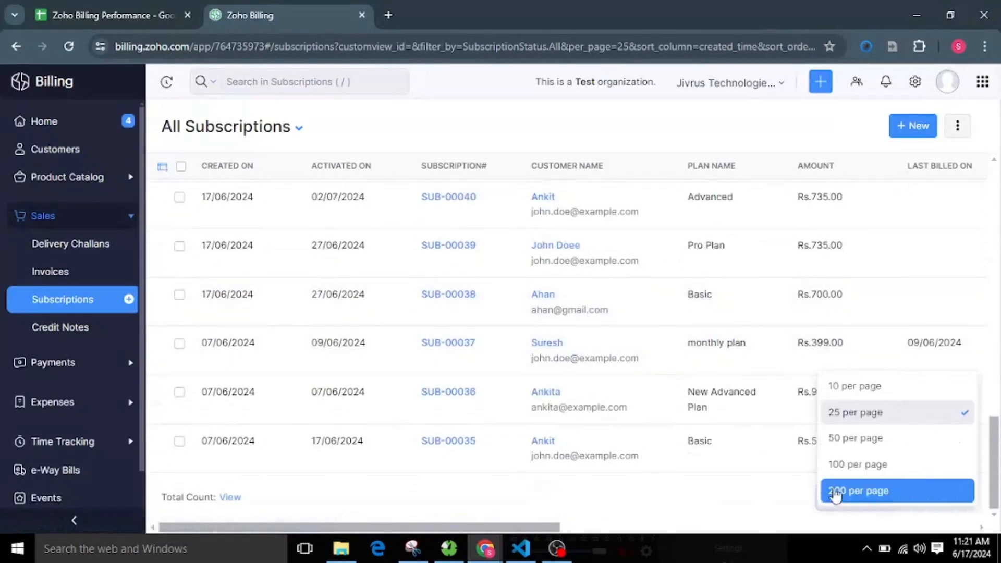
click(834, 490)
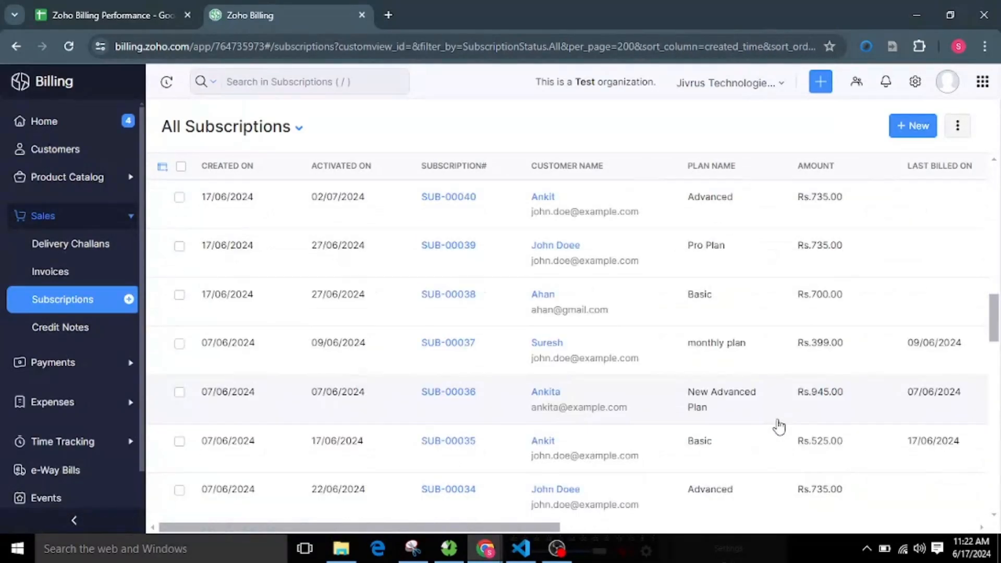
scroll(673, 373, up, 15)
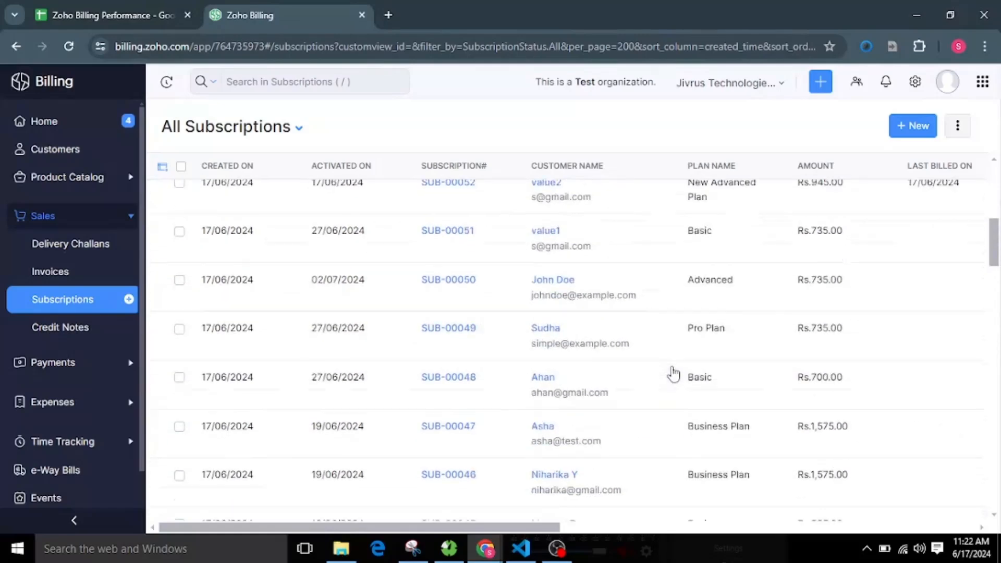
scroll(672, 373, up, 3)
scroll(672, 373, down, 3)
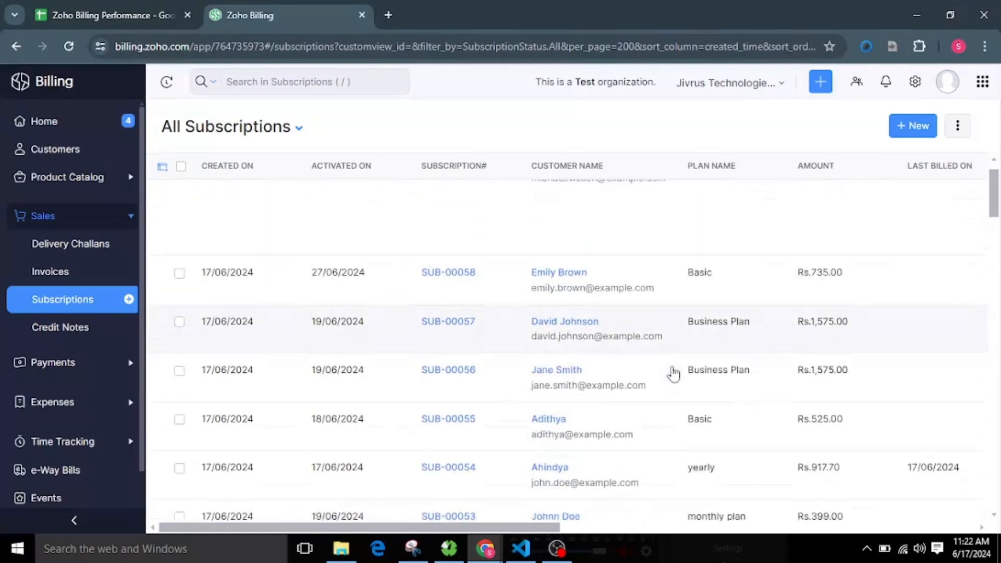
- Return to the Google Sheets spreadsheet and examine the [SD] Status and [SD] Result entries of the posted rows
click(136, 3)
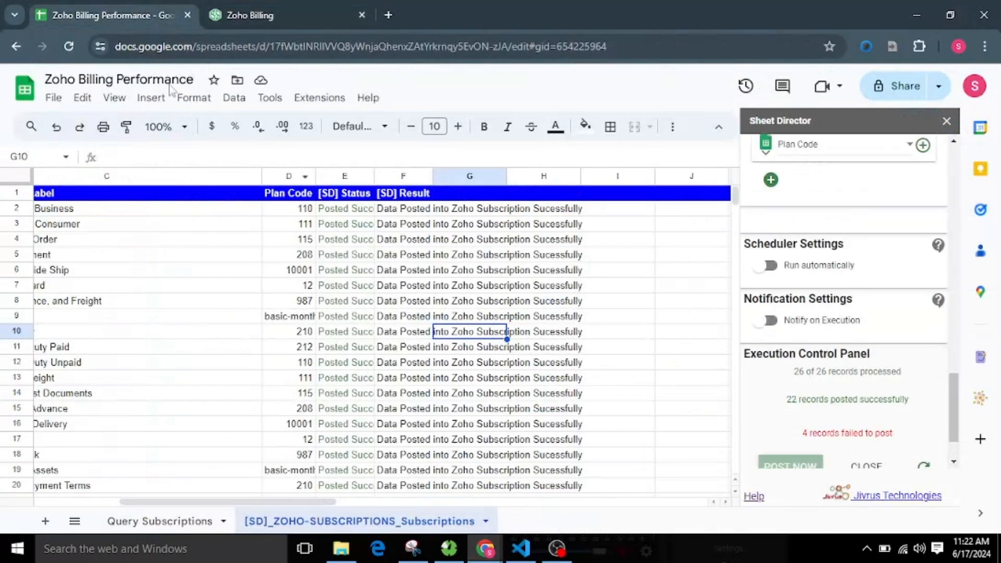
scroll(425, 444, down, 5)
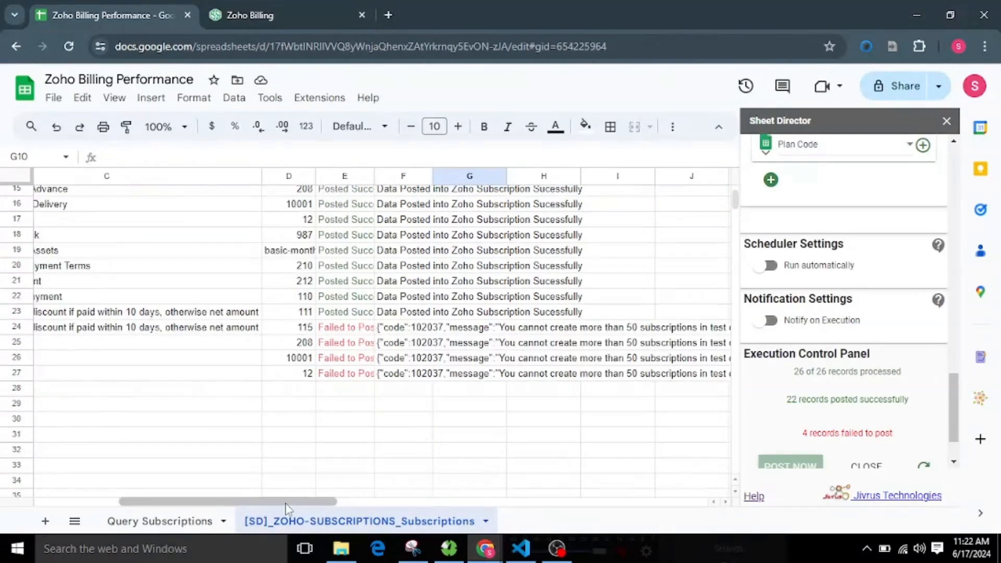
mouse_move(286, 507)
mouse_down()
mouse_move(408, 505)
mouse_move(297, 501)
mouse_up()
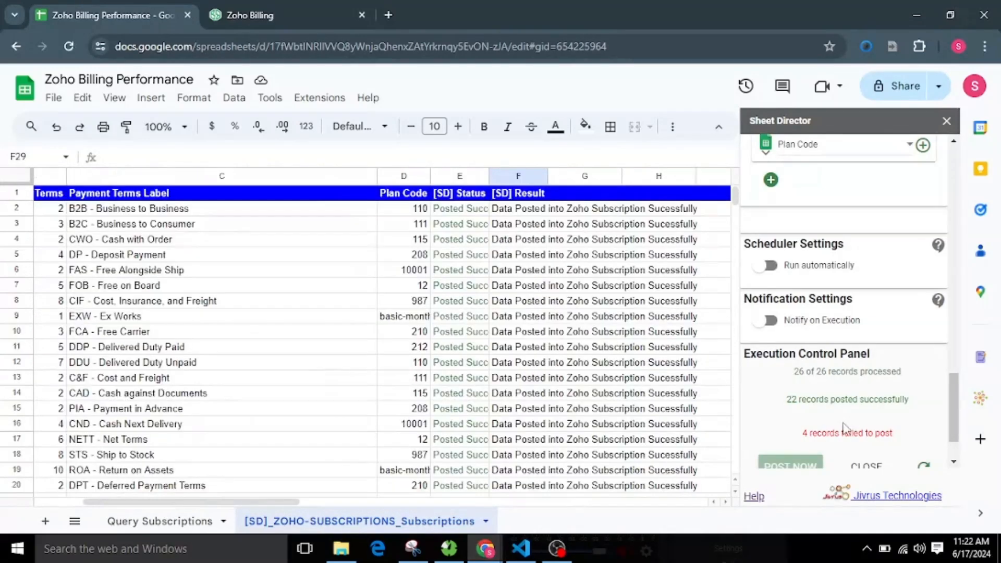
- Close the execution control panel of the post service
scroll(841, 424, down, 1)
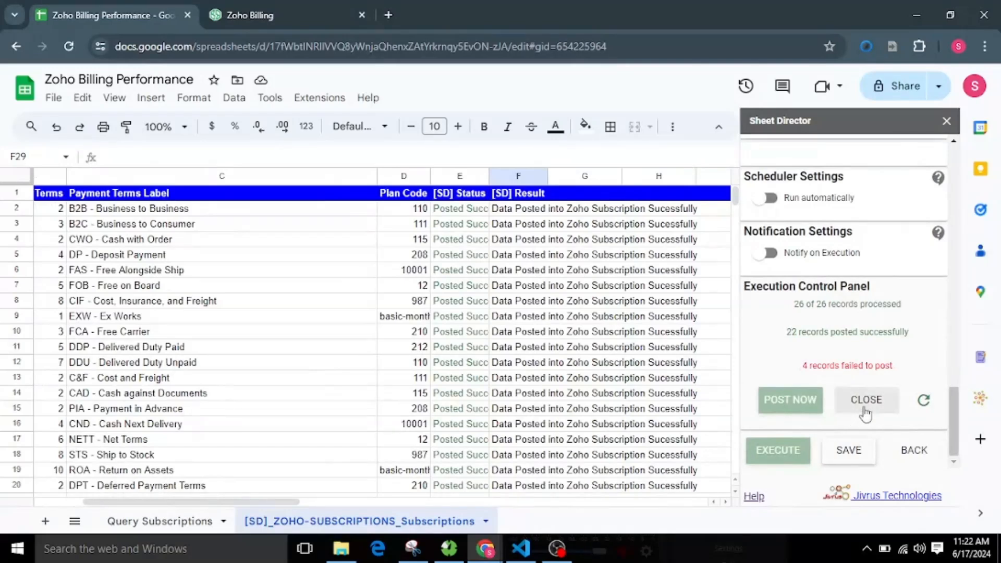
click(864, 401)
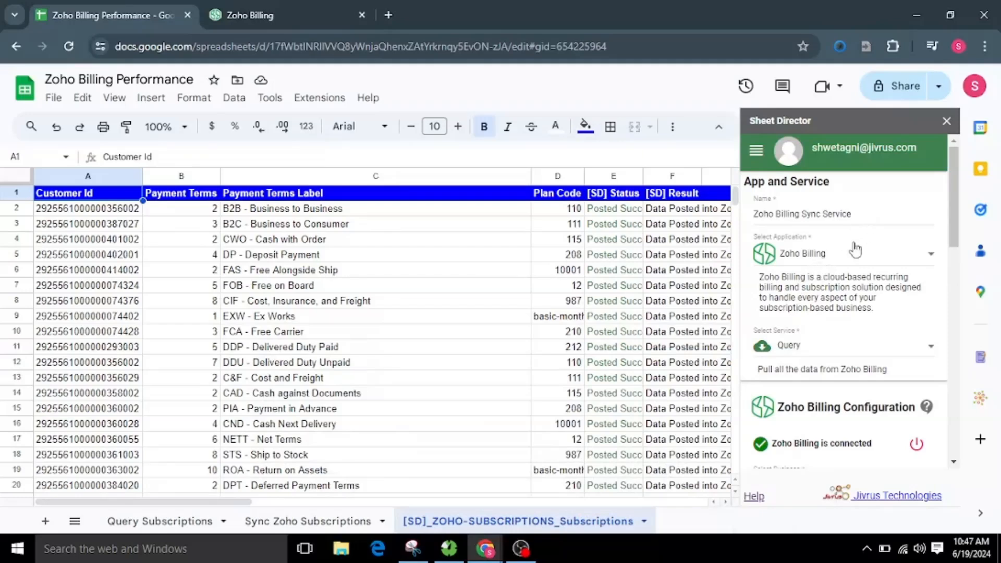
- Check the name Zoho Billing Sync Service and set its service type to Synchronize
click(847, 214)
drag(851, 215, 755, 215)
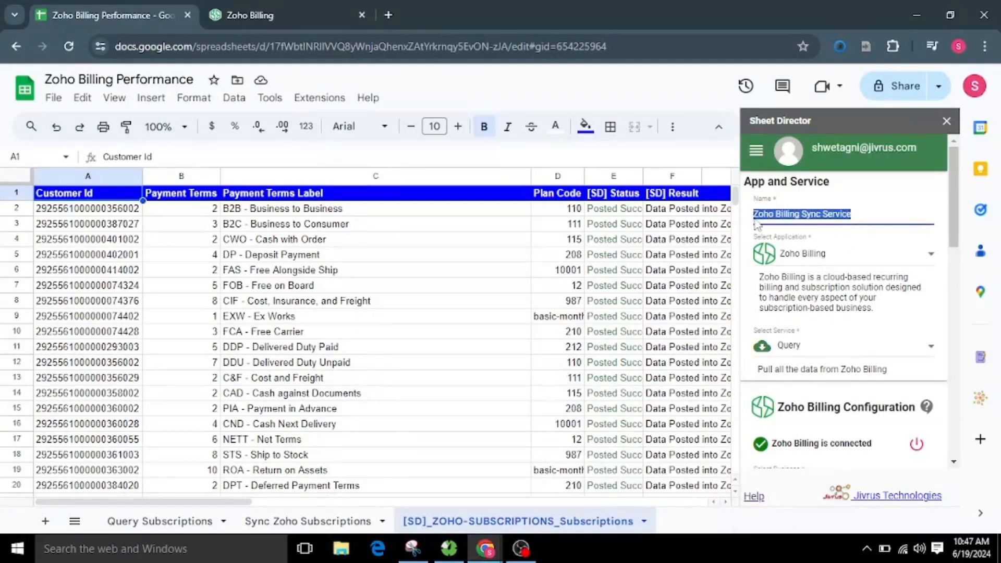
click(831, 214)
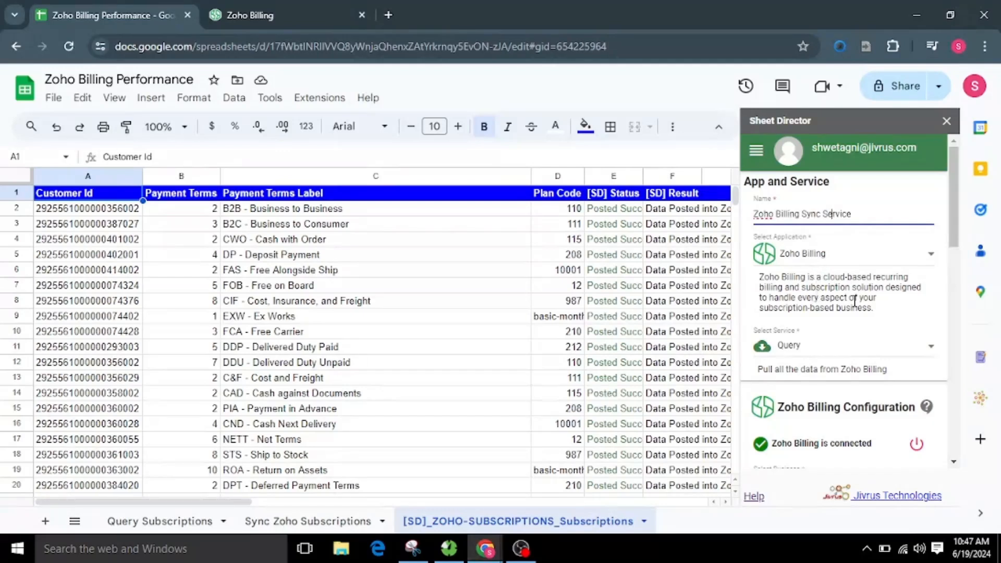
scroll(856, 303, down, 2)
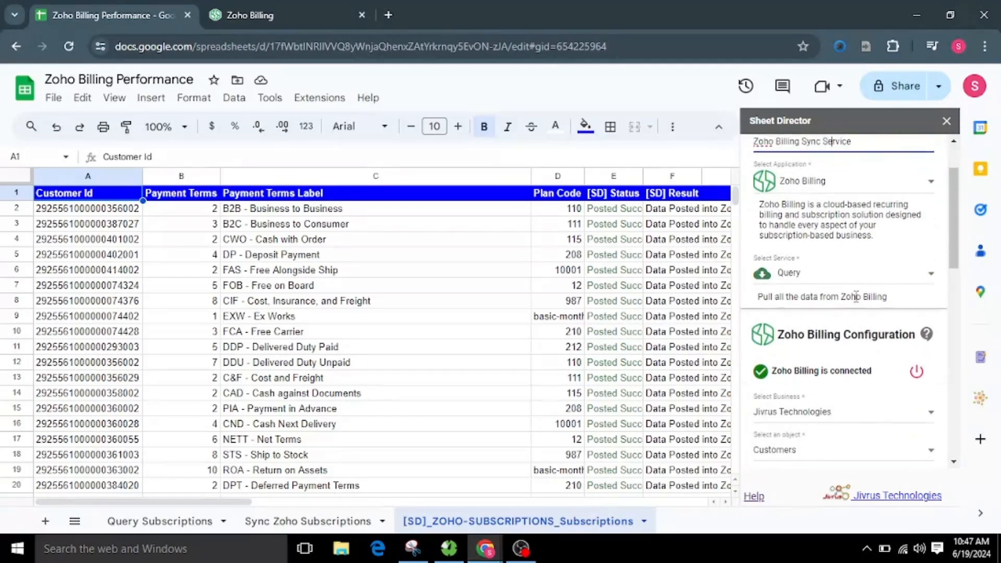
click(826, 272)
click(801, 340)
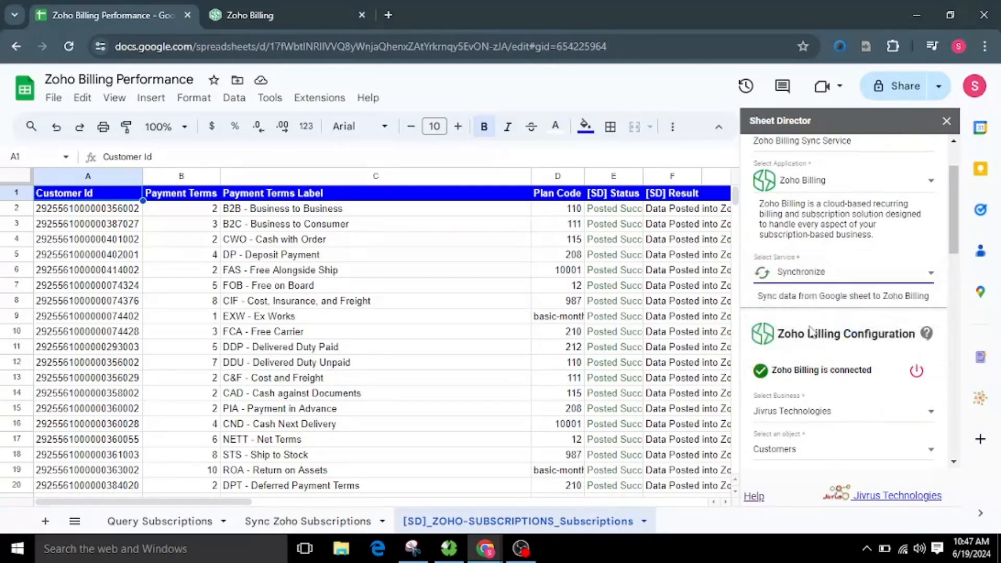
- Set the sync service's business to Jivrus Technologies(ZS) and its object to Subscriptions
scroll(811, 331, down, 2)
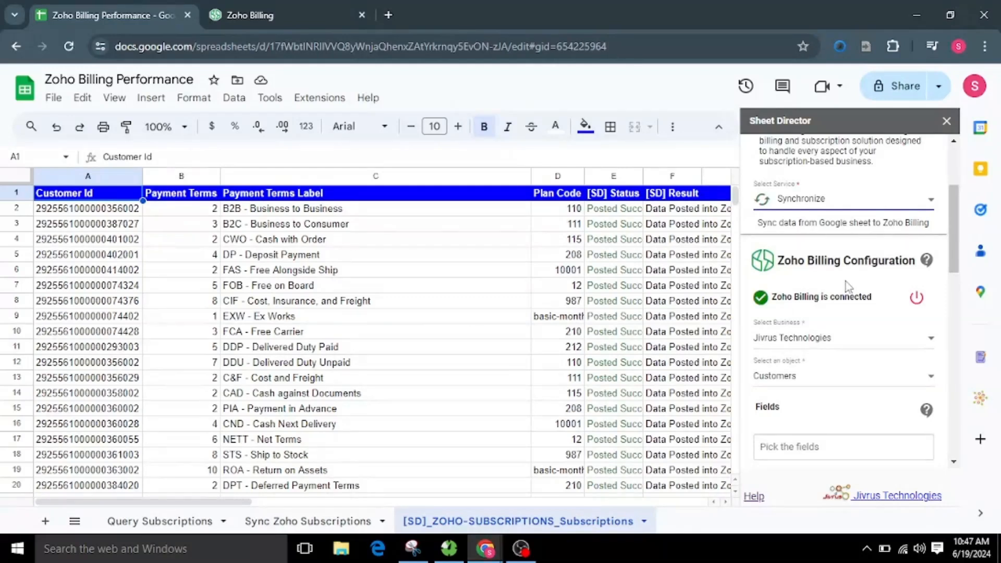
scroll(828, 341, down, 2)
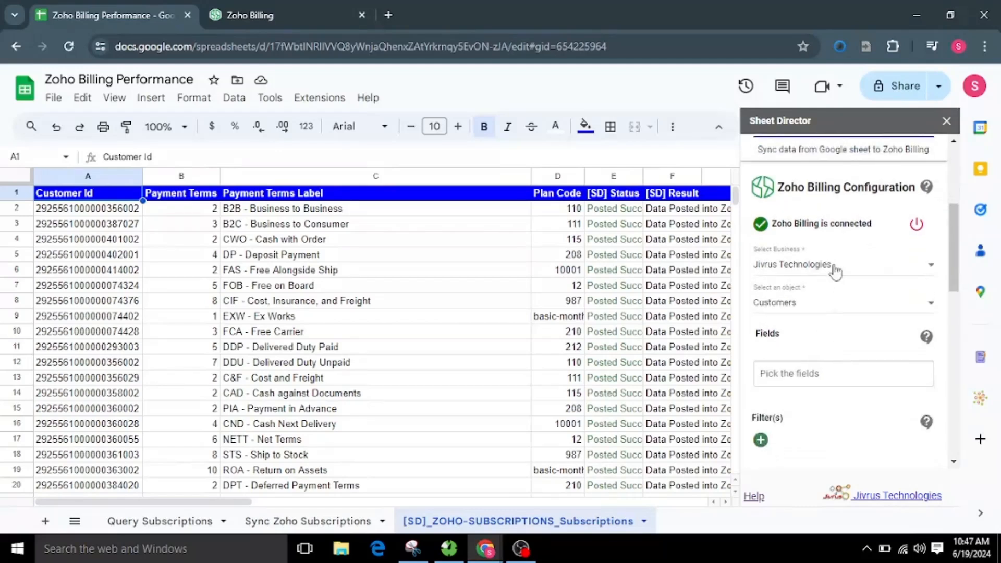
click(835, 271)
click(826, 307)
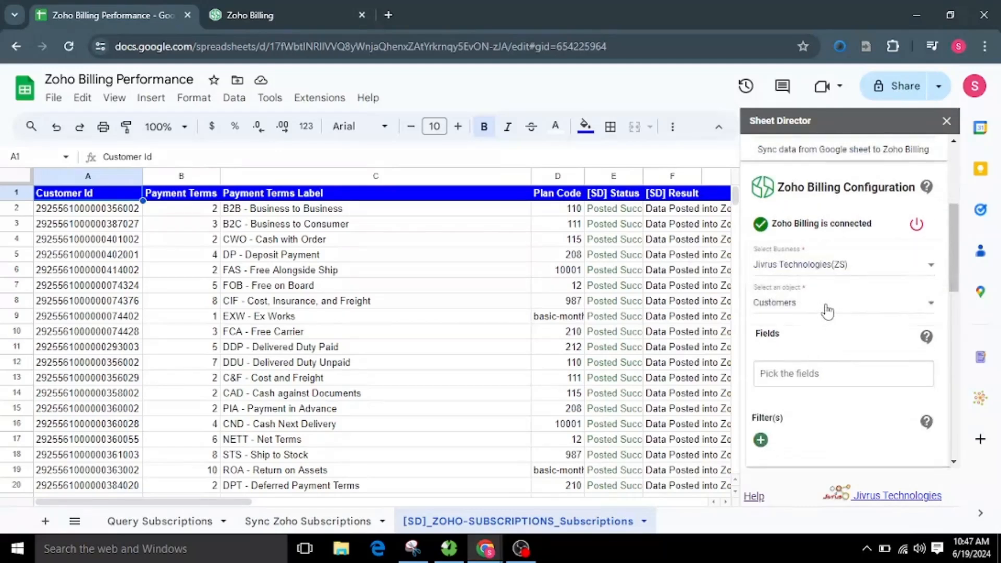
click(828, 311)
click(822, 339)
- Add the fields Id, Customer Id, Customer Name and Name to the sync service
scroll(823, 311, down, 2)
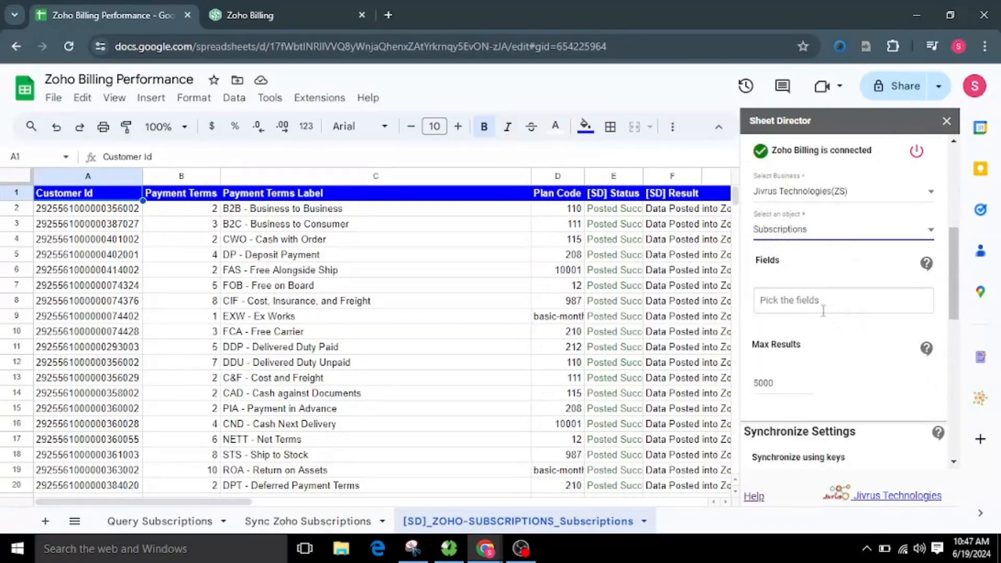
click(823, 310)
scroll(802, 344, down, 1)
text(i)
click(816, 326)
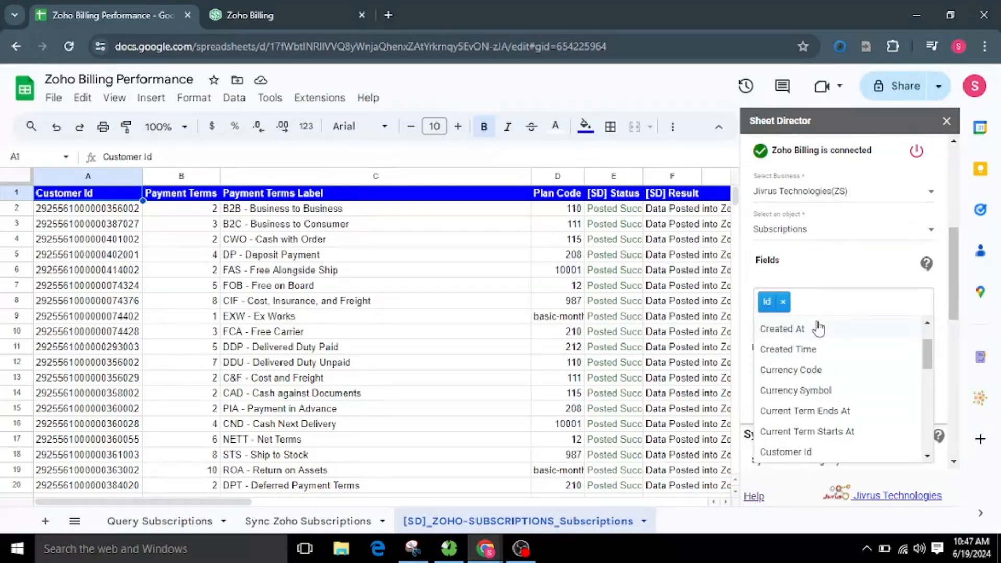
scroll(819, 334, down, 2)
click(820, 331)
text(cu)
click(820, 344)
text(na)
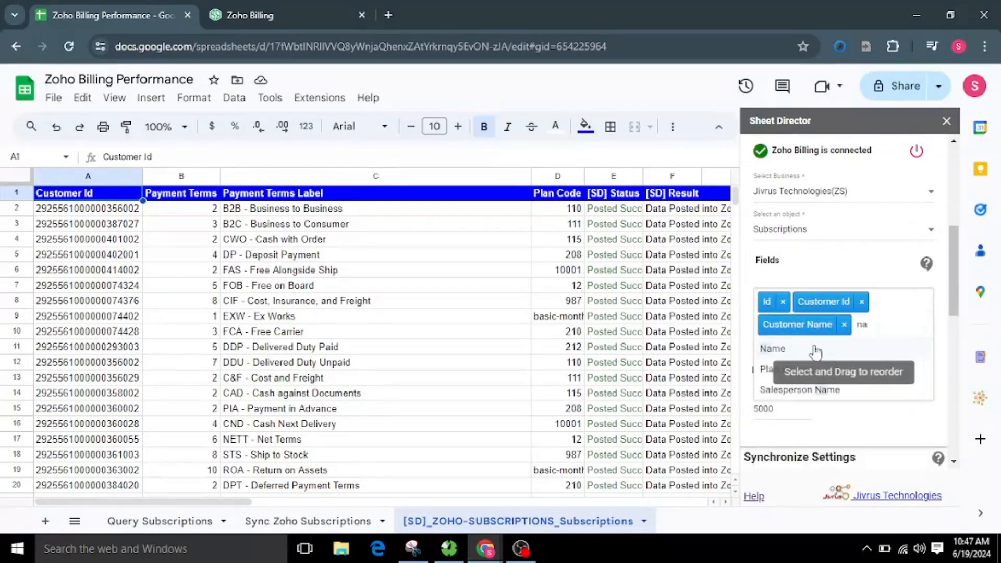
click(816, 350)
- Add the fields Payment Terms, Payment Terms Label, Plan Code and Plan Name to the sync service
click(829, 409)
text(pay)
click(833, 394)
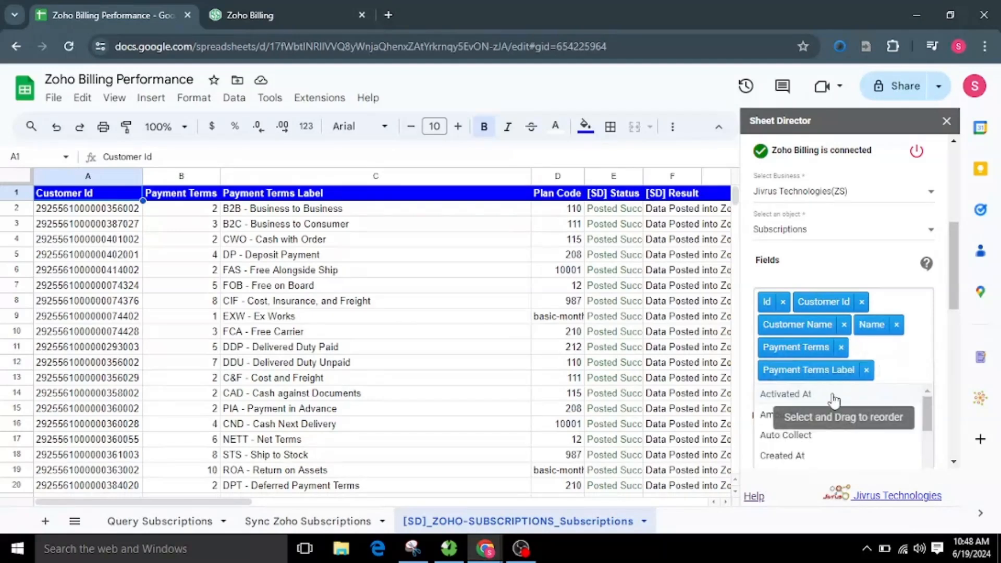
text(pl)
click(833, 395)
text(pl)
click(786, 414)
scroll(862, 356, down, 4)
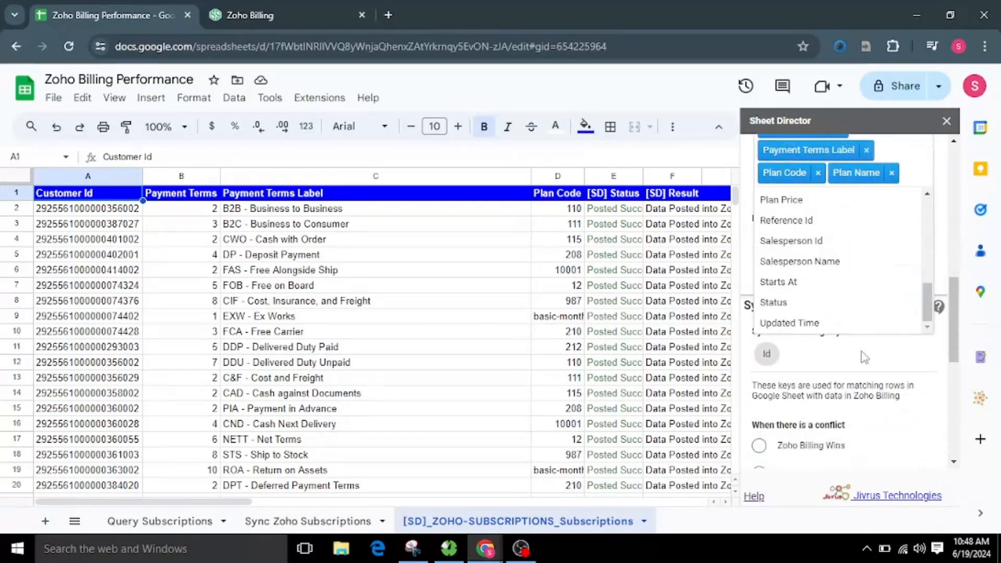
click(864, 357)
- Limit the sync service's maximum results to 25
scroll(842, 308, up, 2)
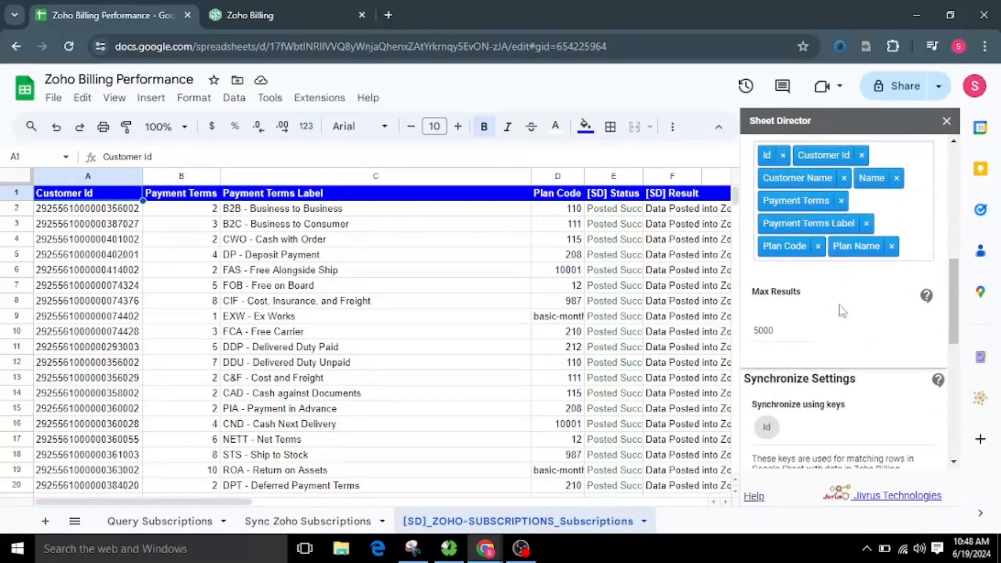
double_click(763, 331)
text(25)
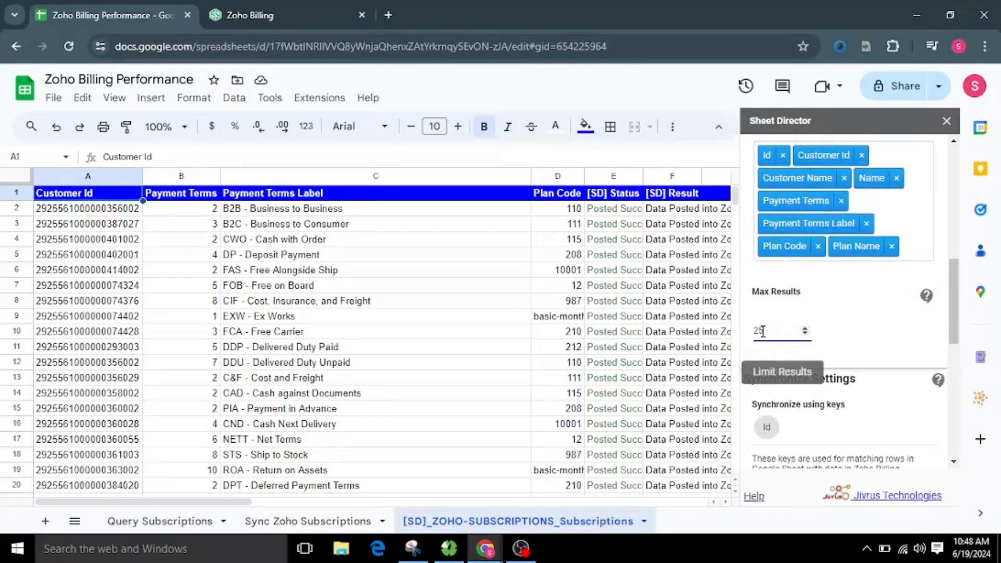
click(845, 333)
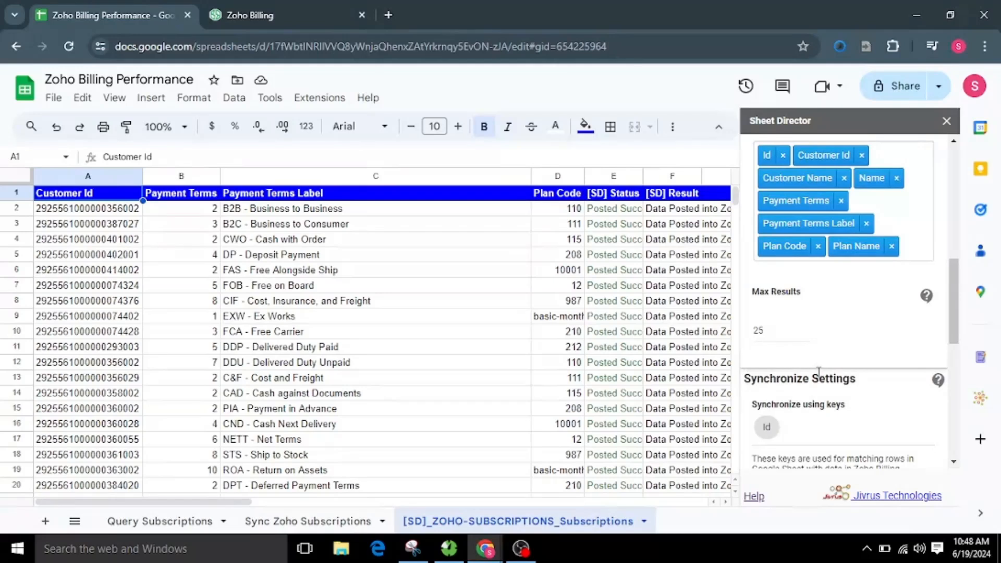
- Review the synchronization key and compare the descriptions of the conflict options Zoho Billing Wins and Google Sheet Wins
scroll(820, 373, down, 3)
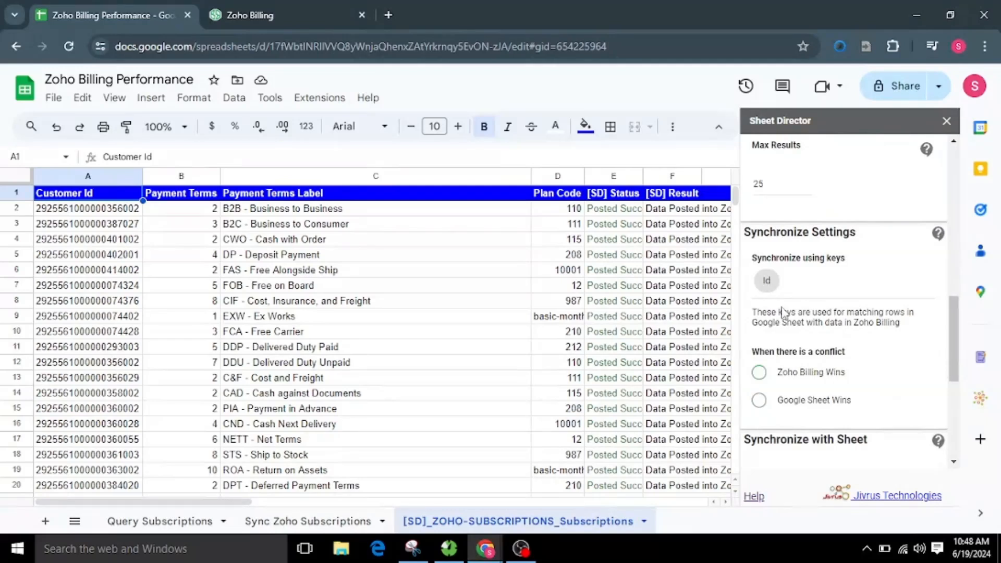
scroll(784, 342, up, 3)
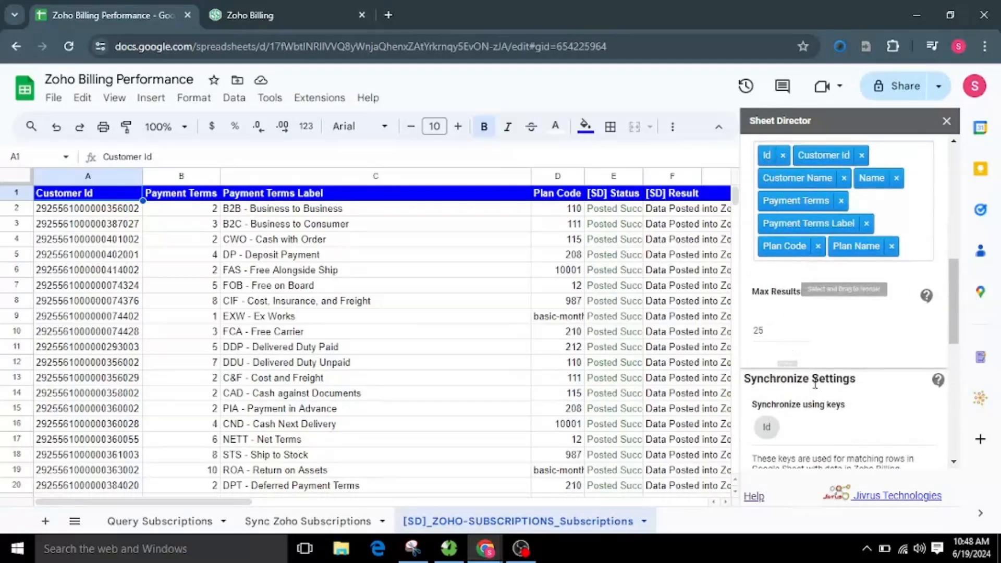
scroll(815, 383, down, 2)
scroll(816, 383, down, 3)
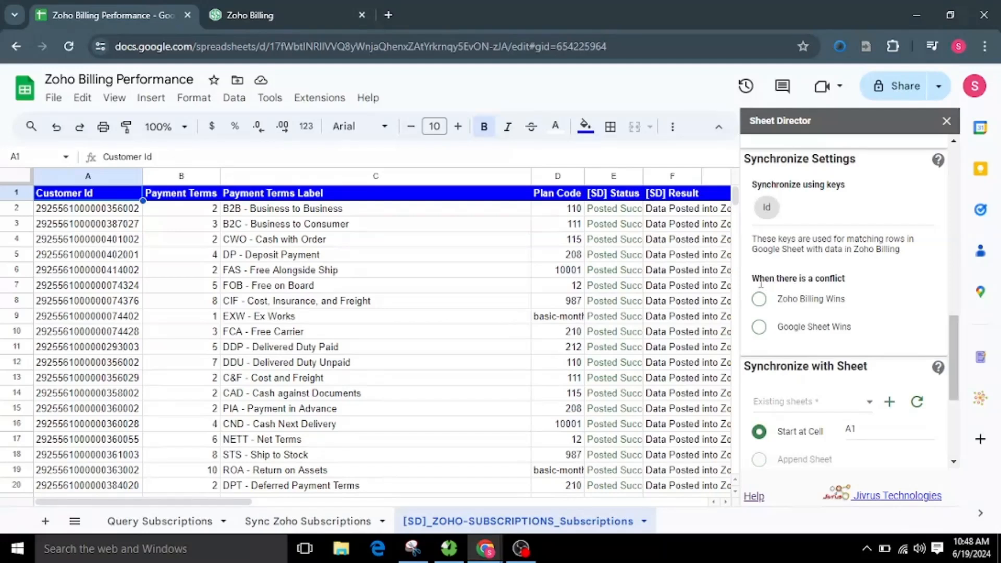
drag(752, 278, 885, 287)
click(881, 288)
click(797, 301)
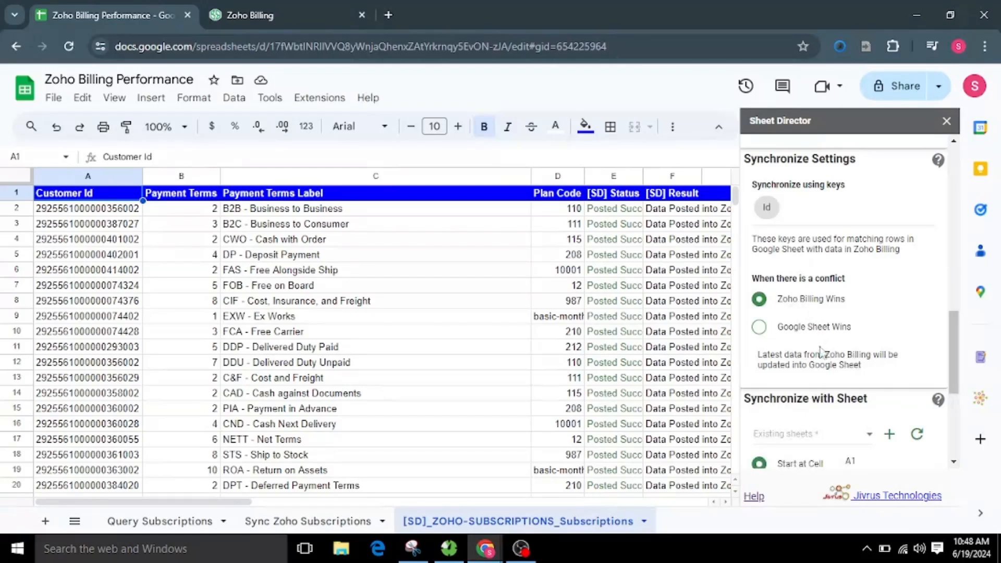
click(809, 329)
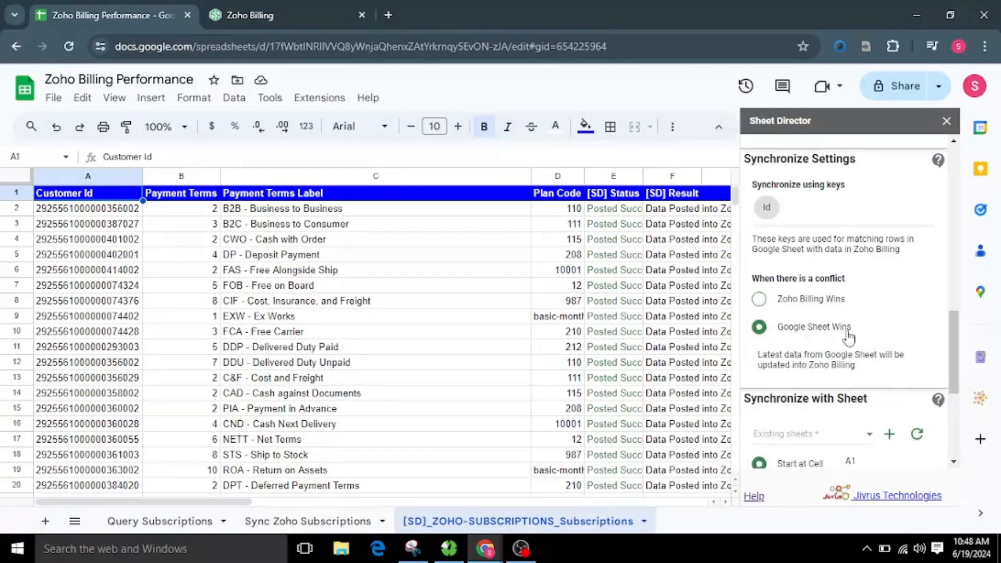
click(828, 303)
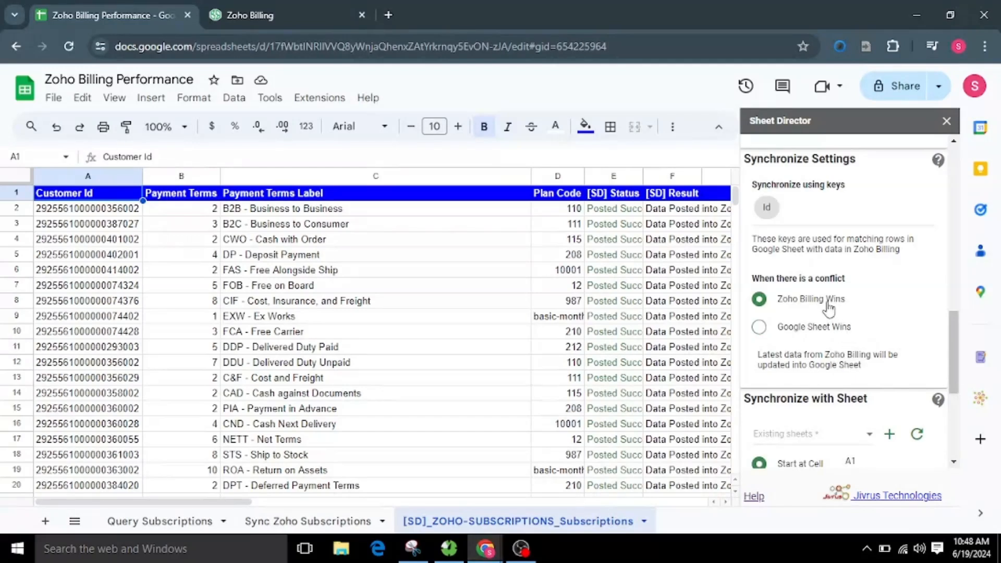
drag(759, 356, 881, 374)
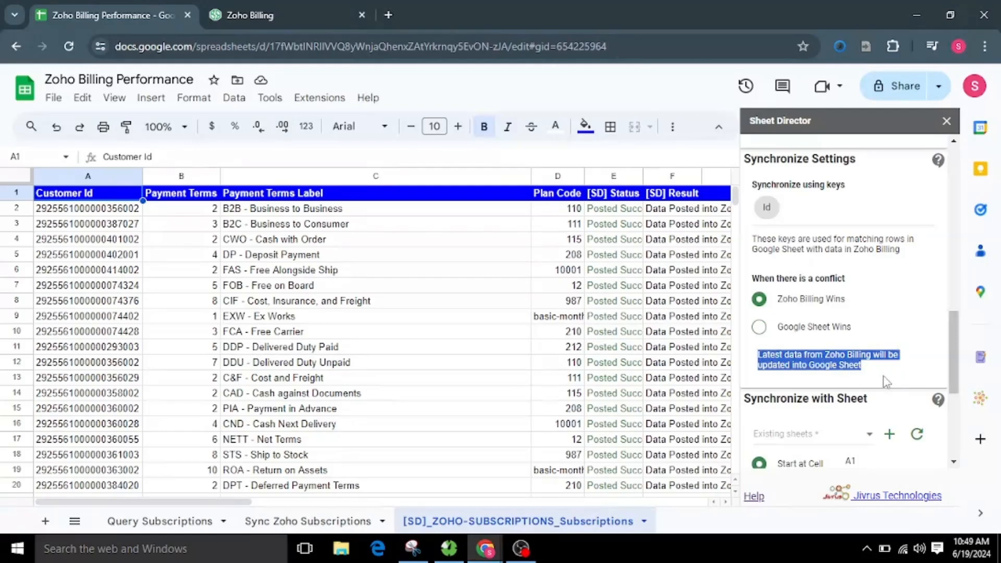
click(886, 375)
- Set the conflict rule to Google Sheet Wins and read its description
click(812, 327)
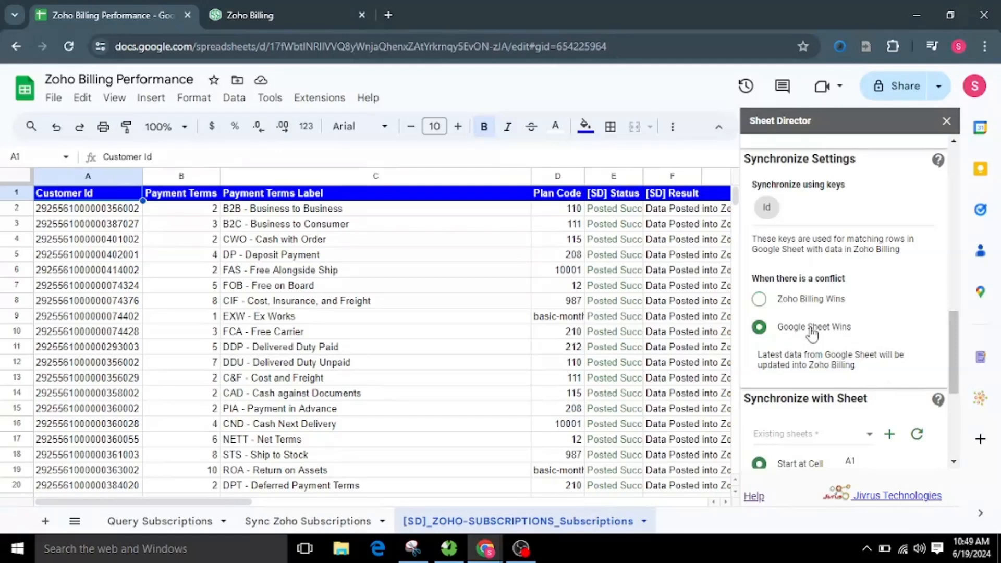
drag(759, 356, 874, 373)
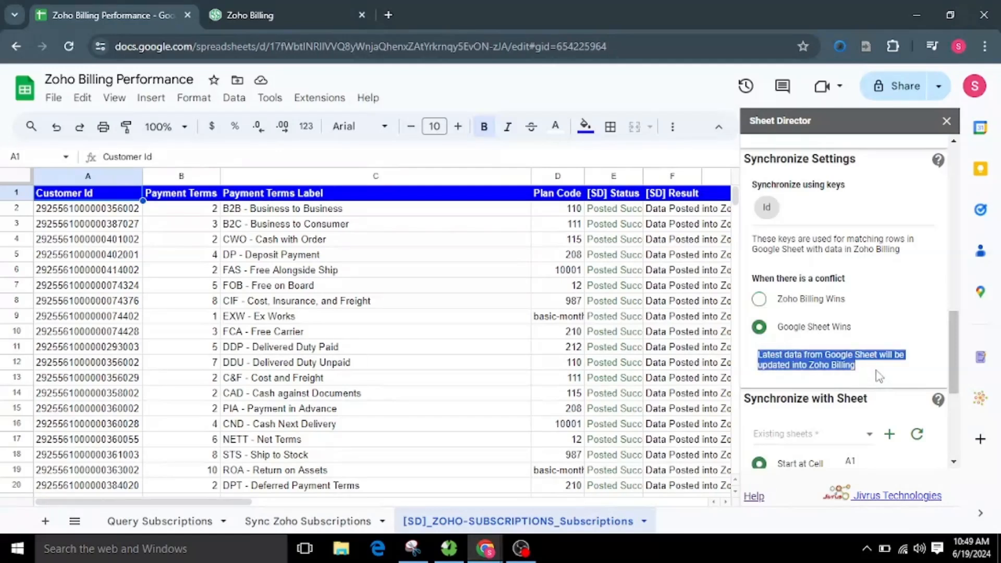
click(874, 373)
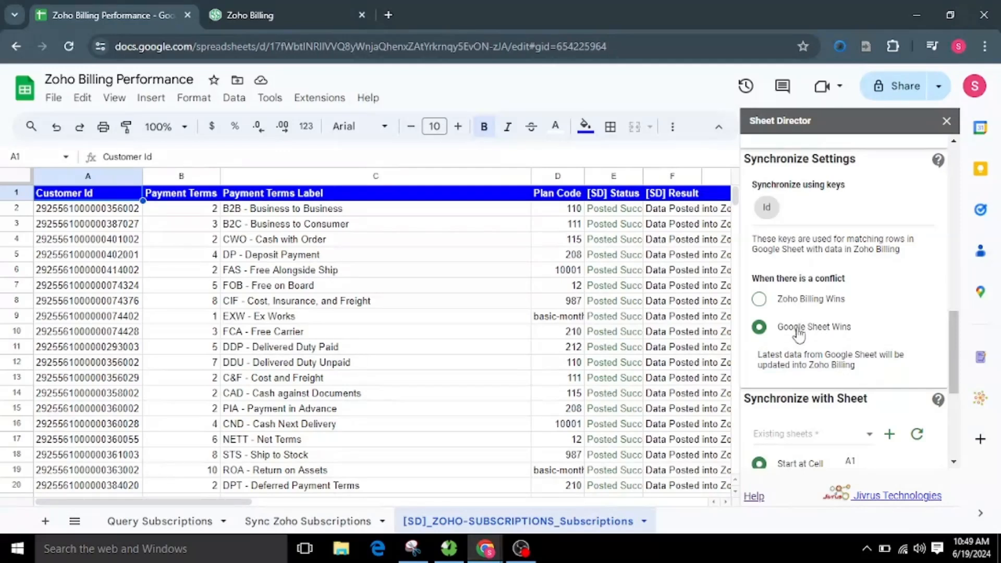
- Refresh the sheet list and choose Sync Zoho Subscriptions as the sheet to synchronize with, starting at cell A1
scroll(826, 353, down, 3)
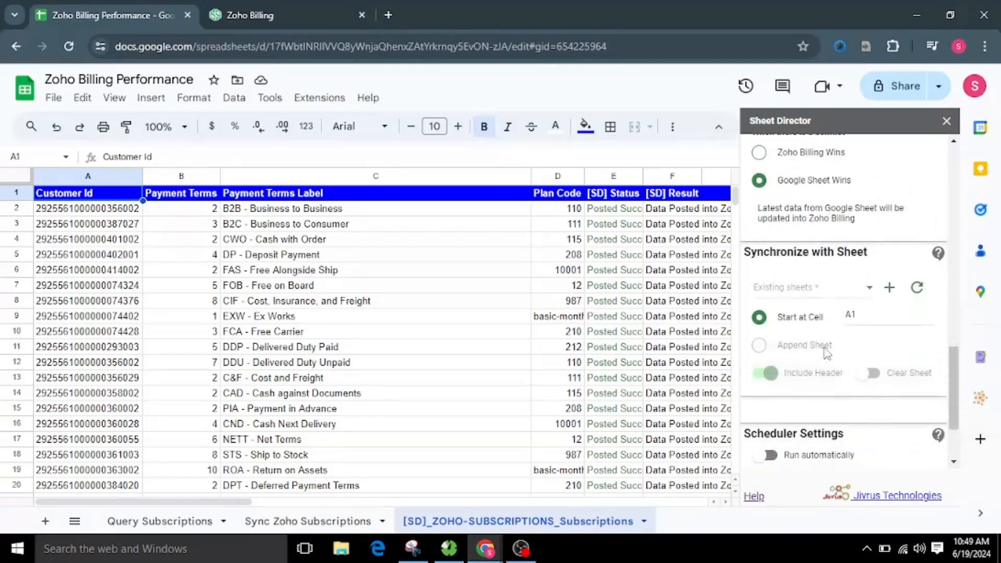
click(916, 293)
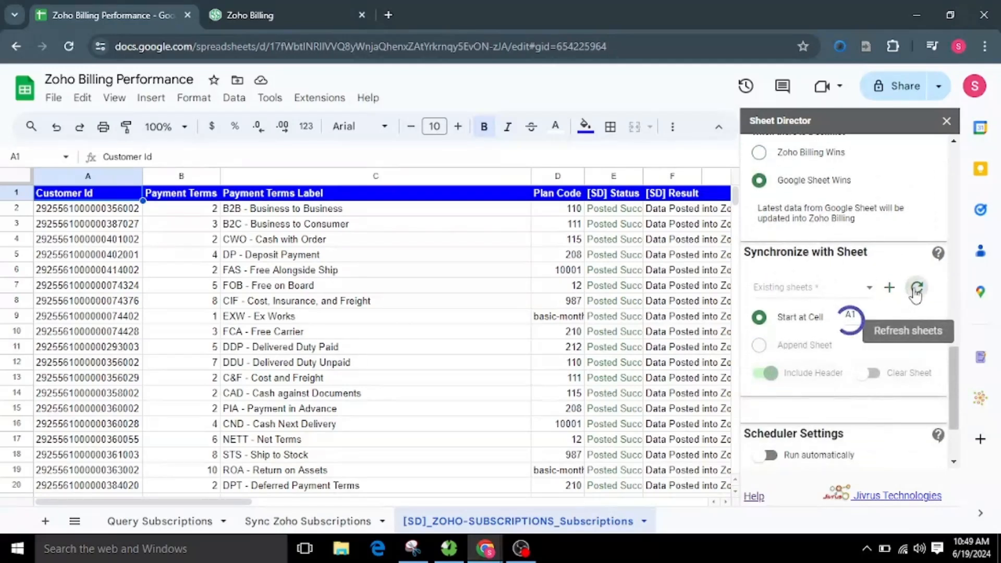
click(831, 292)
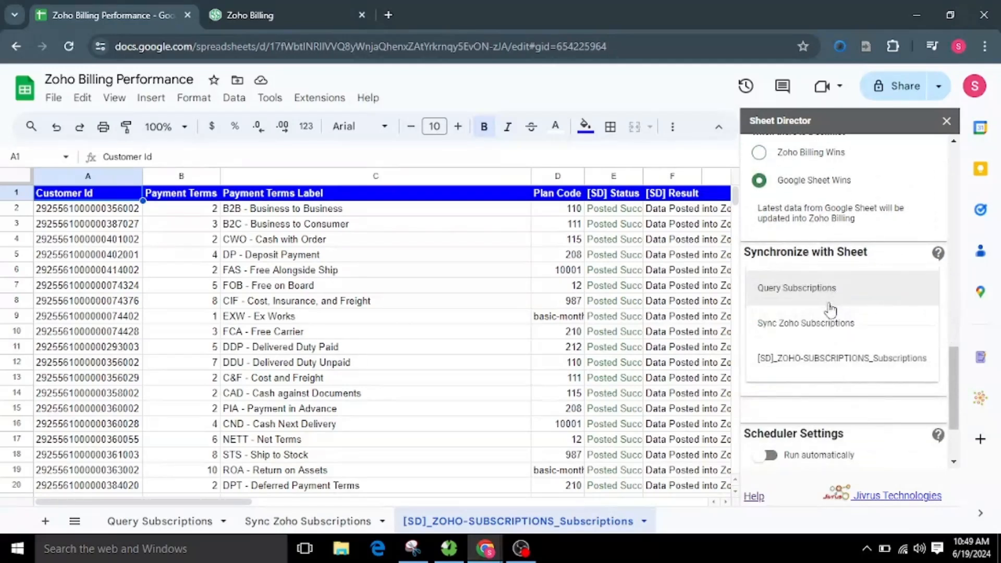
click(832, 327)
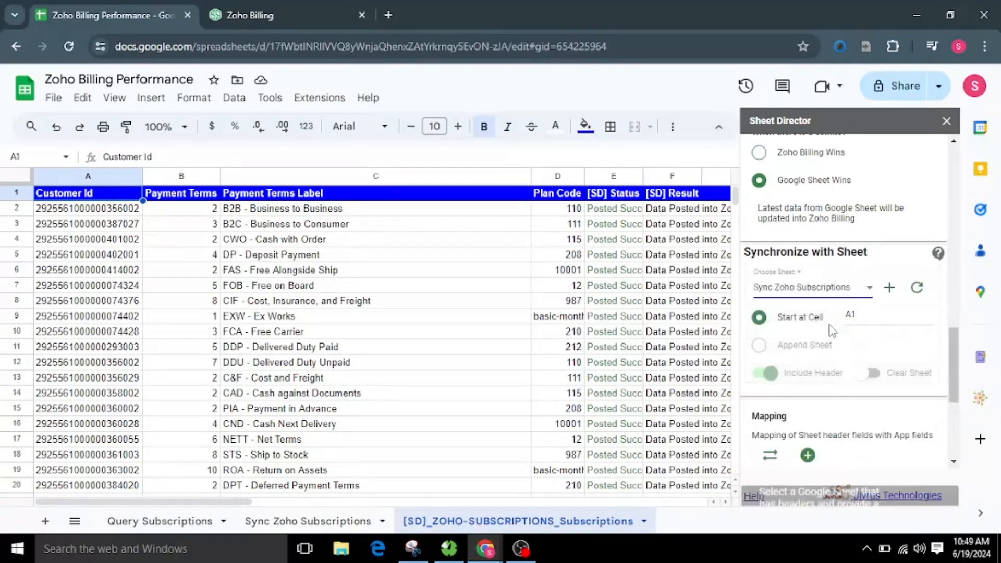
click(919, 498)
click(883, 316)
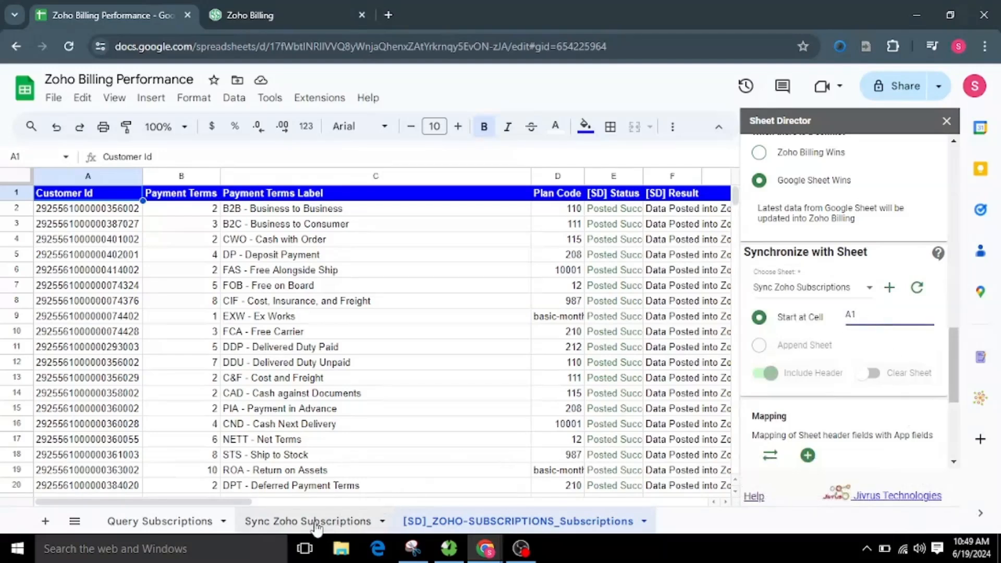
- Show the Sync Zoho Subscriptions sheet, check the mapping, scheduler and notification settings, and execute the sync service
click(317, 524)
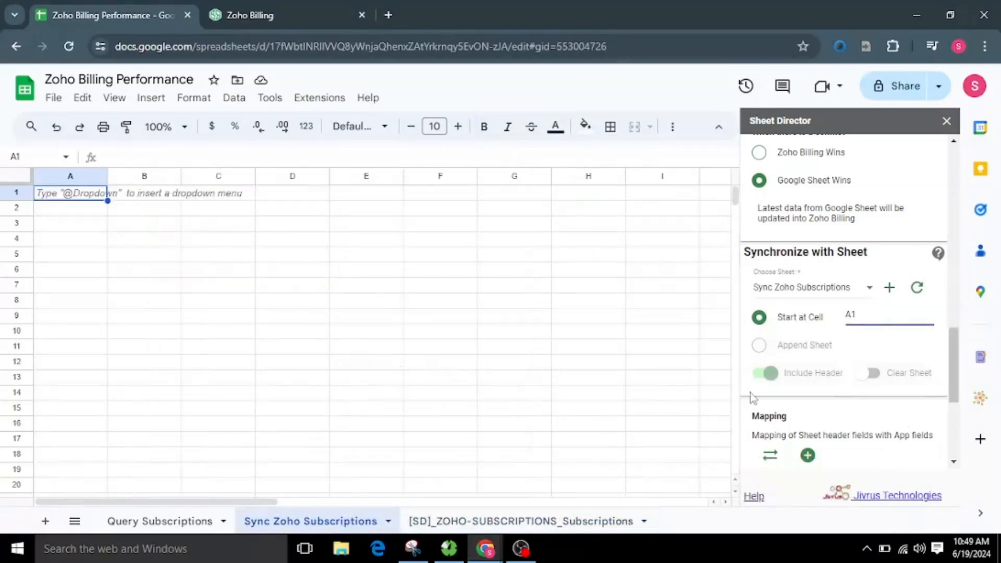
scroll(863, 412, down, 3)
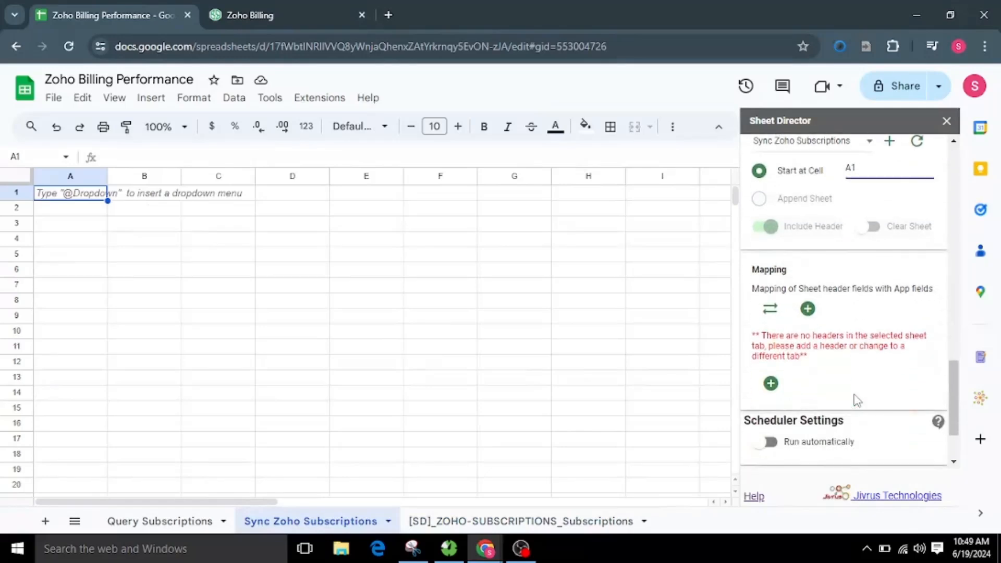
scroll(858, 400, down, 2)
click(793, 448)
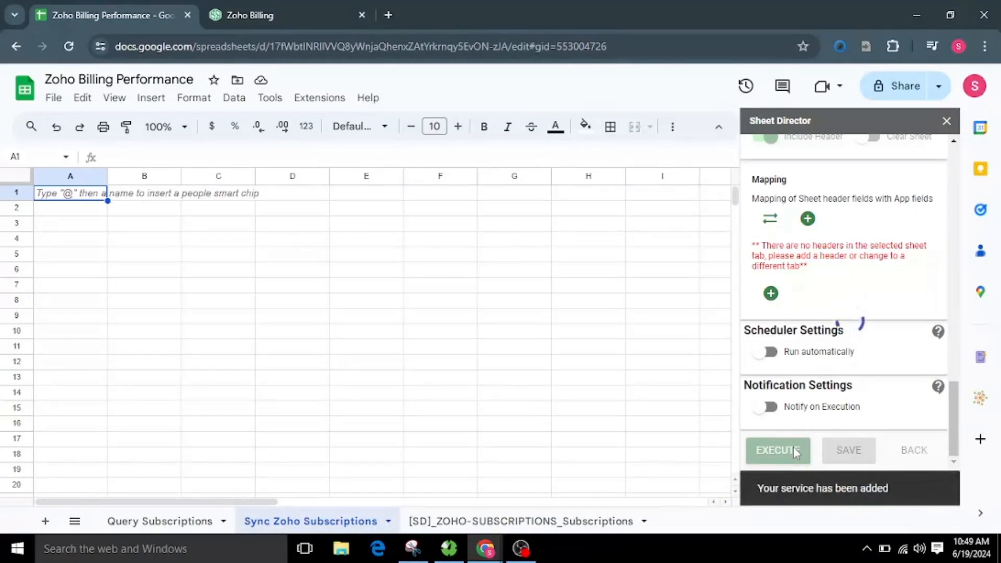
- Read the empty-sheet message in the Execution Control Panel and get the records from Zoho Billing now
scroll(860, 399, down, 1)
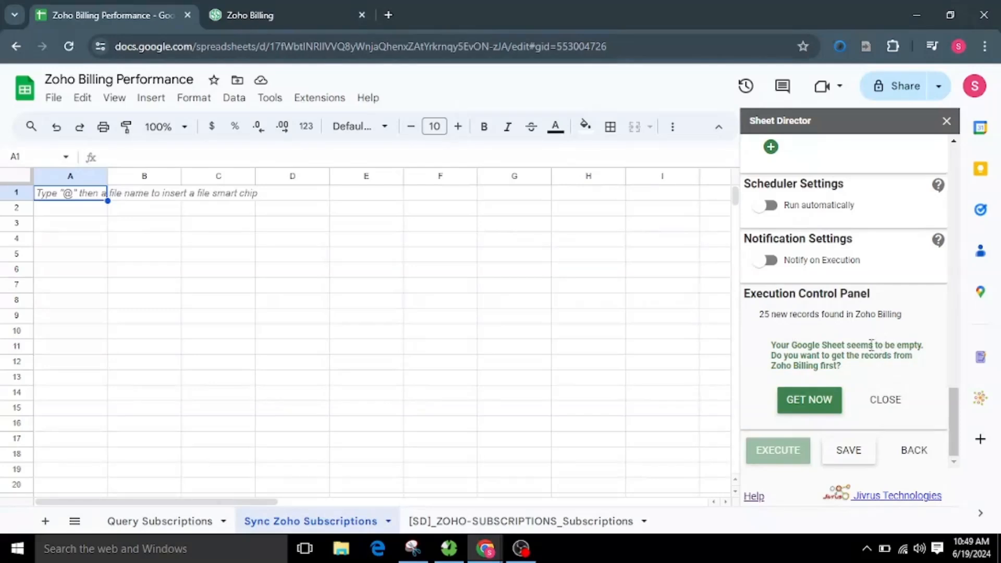
drag(768, 350, 866, 375)
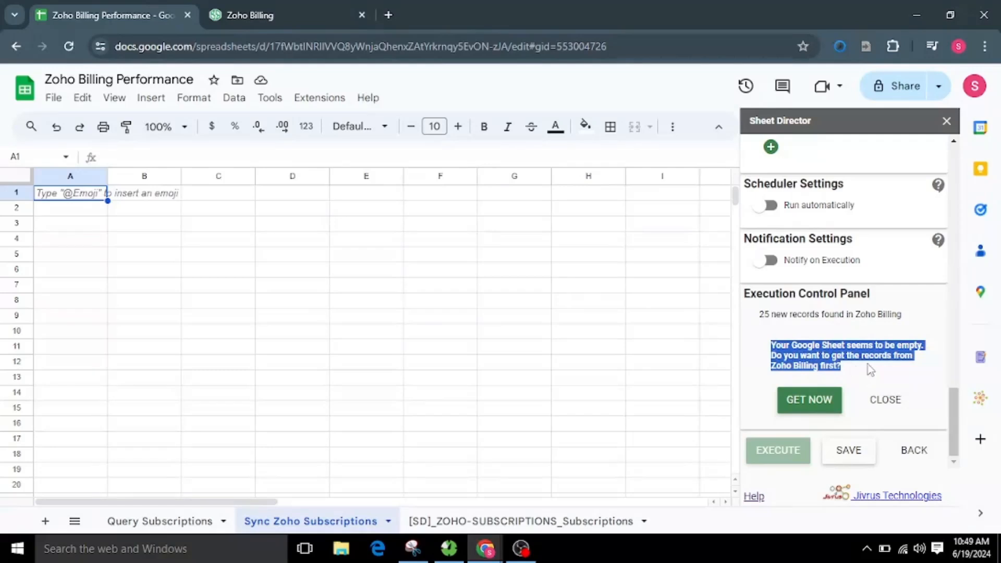
click(868, 367)
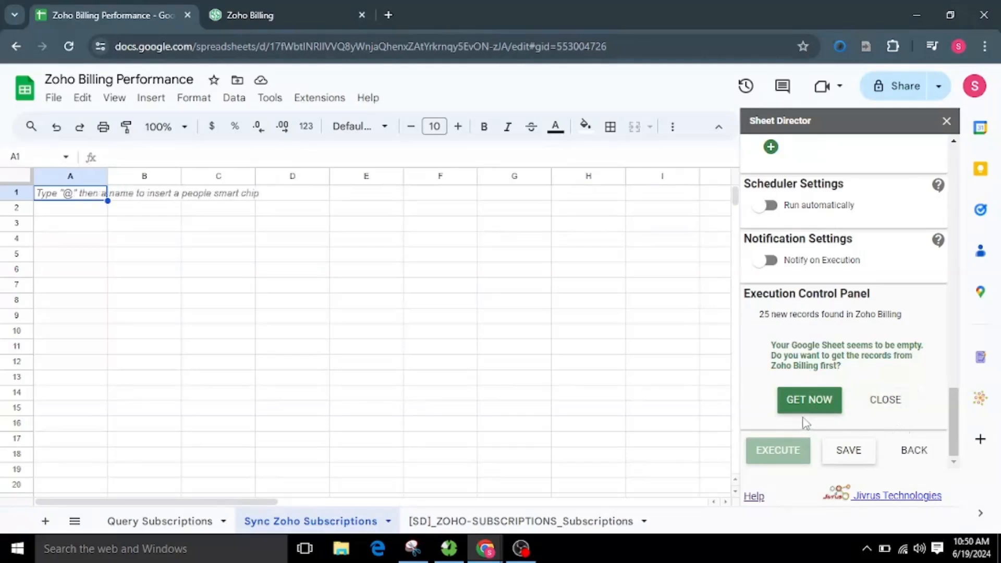
click(812, 405)
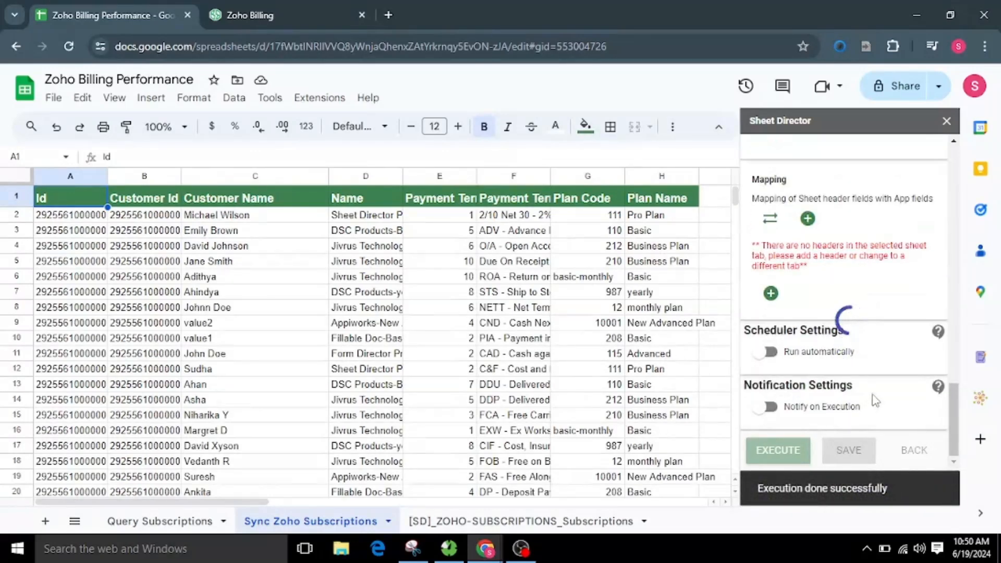
- Accept intelligent mapping for the matching app and sheet fields, and review the resulting field mappings
scroll(879, 385, up, 3)
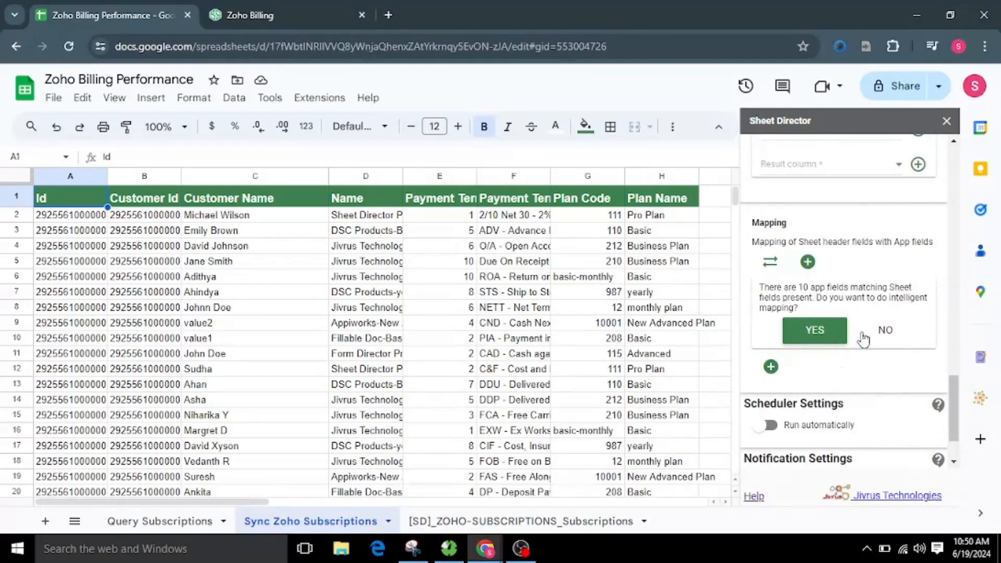
click(821, 339)
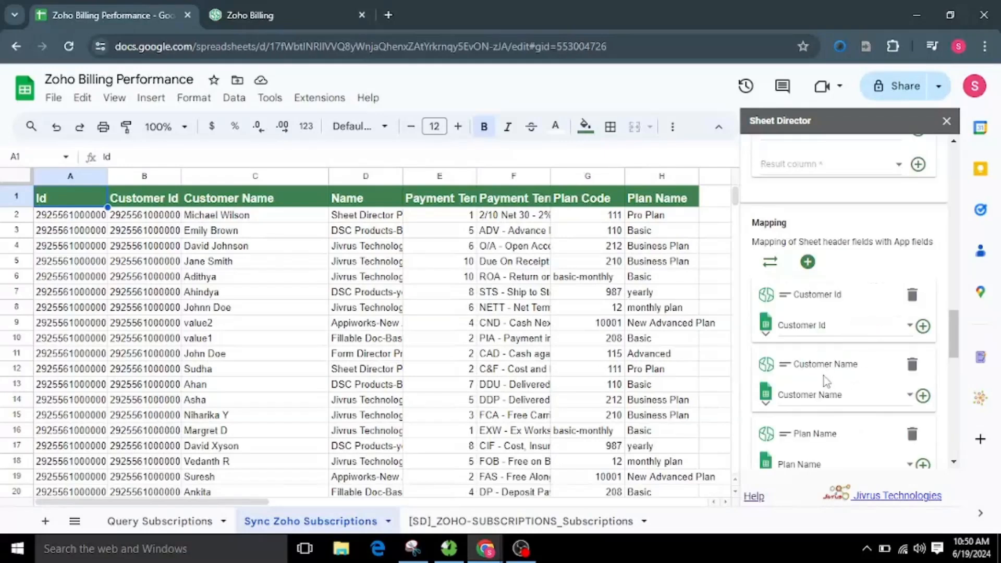
scroll(823, 377, down, 2)
scroll(825, 381, down, 6)
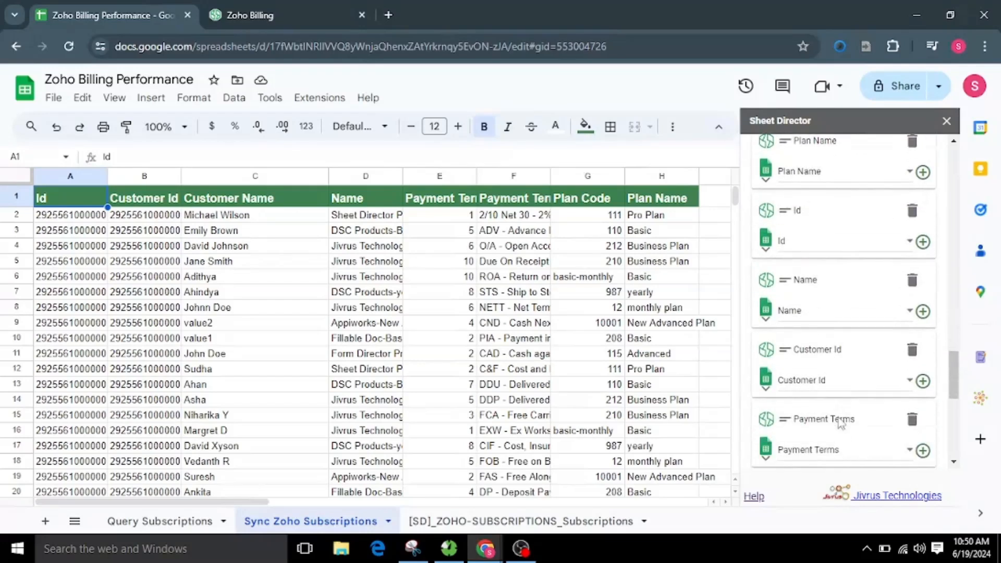
scroll(798, 407, down, 8)
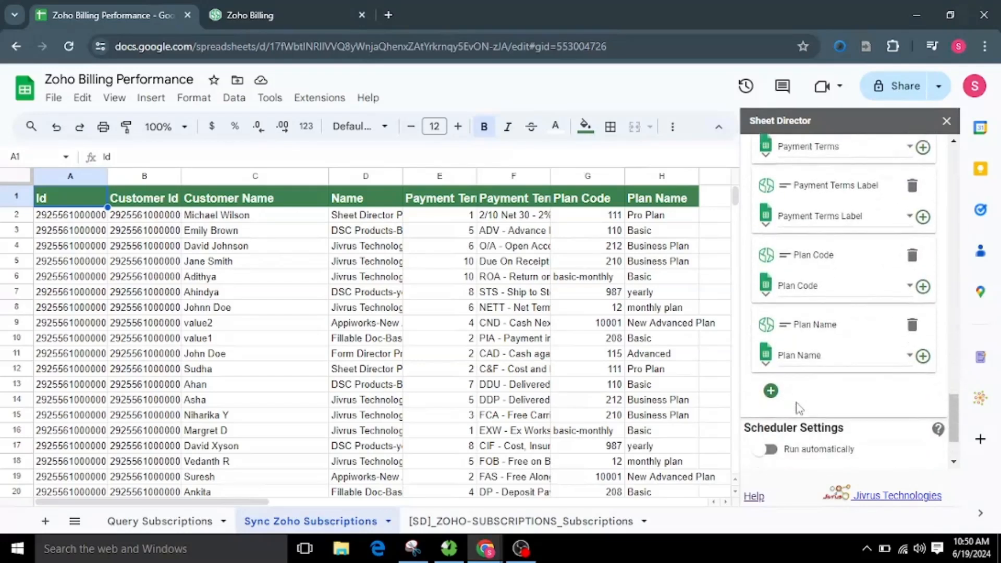
click(863, 304)
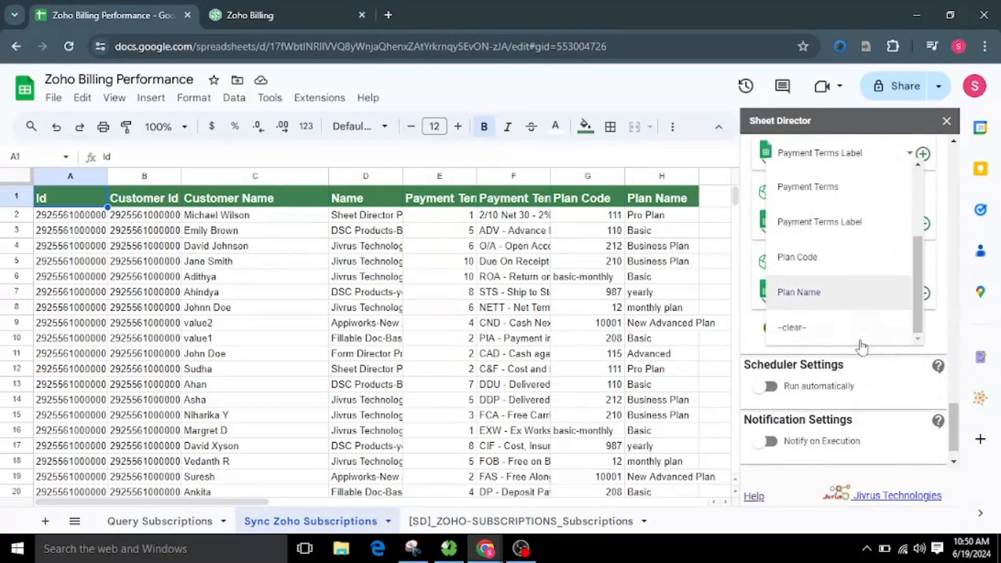
click(930, 330)
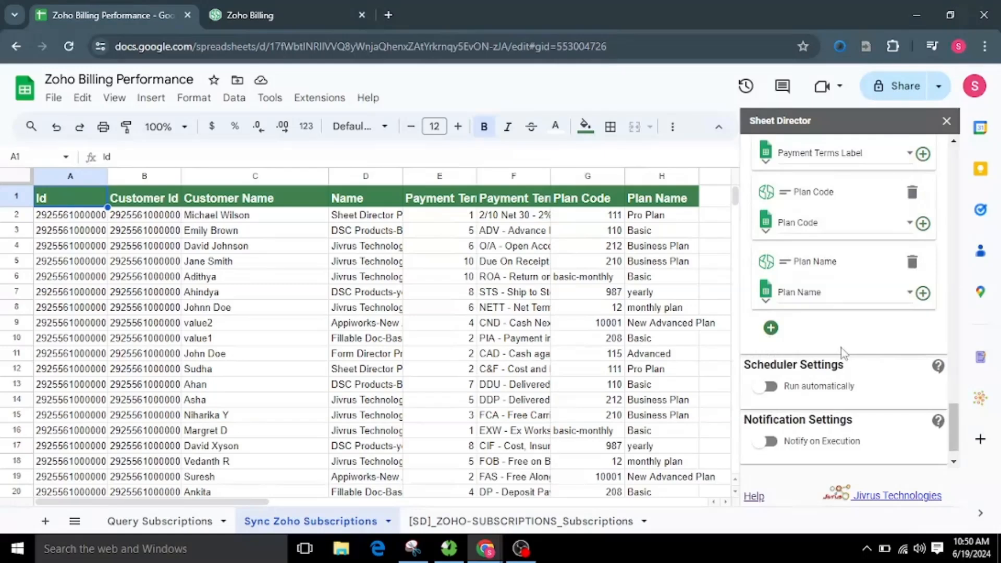
scroll(826, 384, down, 3)
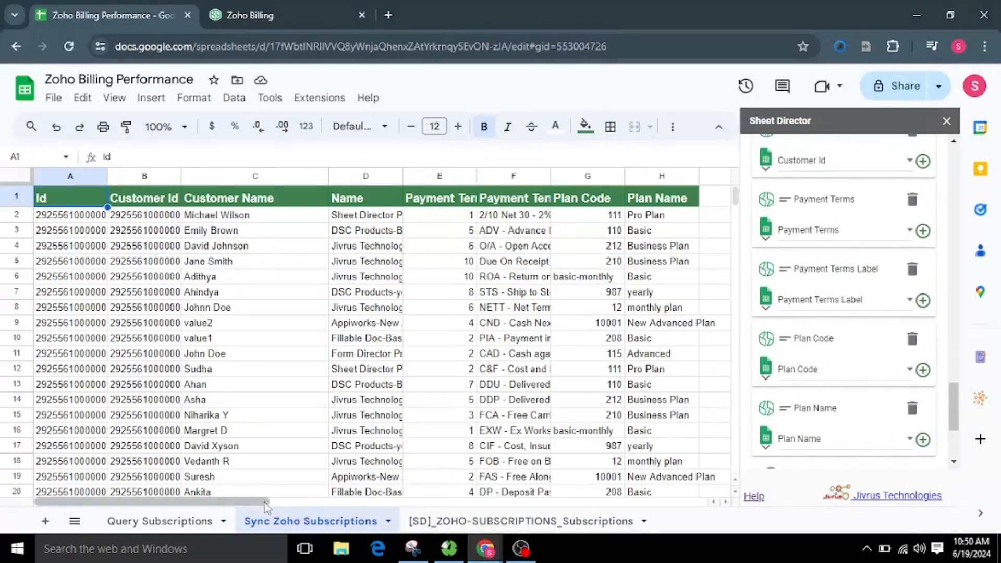
- Create the [SD] Status and [SD] Result columns in the Sync Zoho Subscriptions sheet for the synchronization status and result
drag(266, 502, 344, 518)
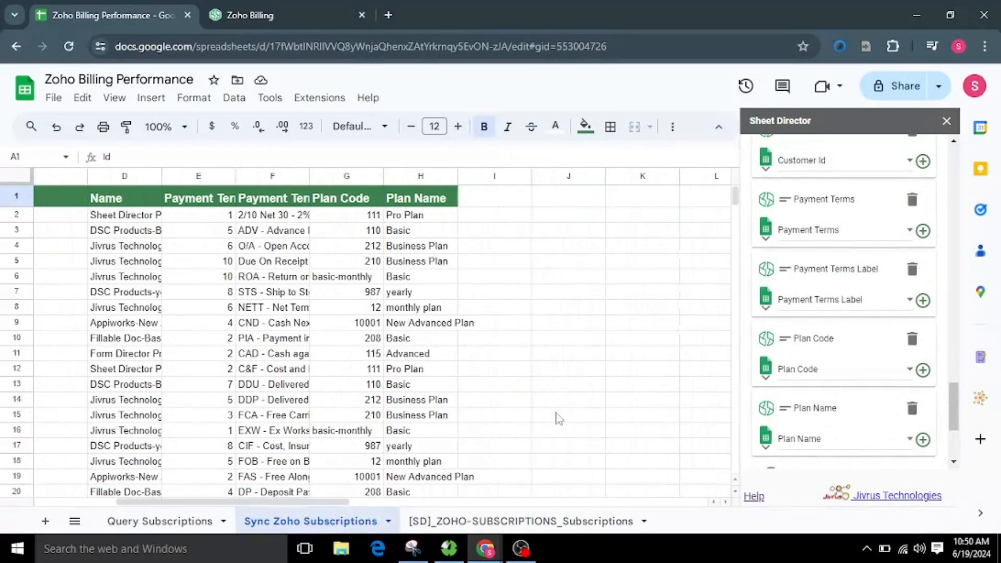
scroll(803, 408, up, 5)
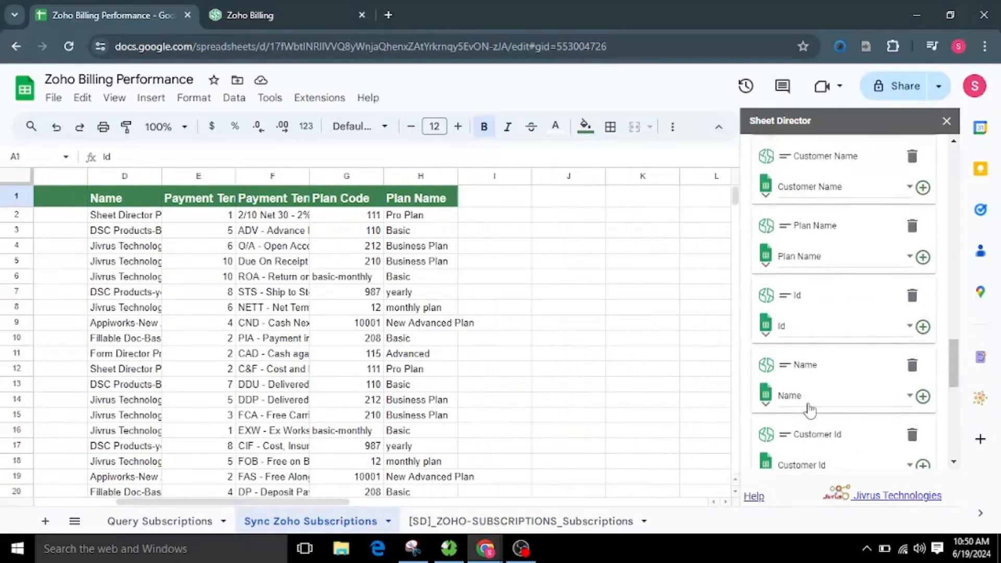
scroll(810, 410, up, 3)
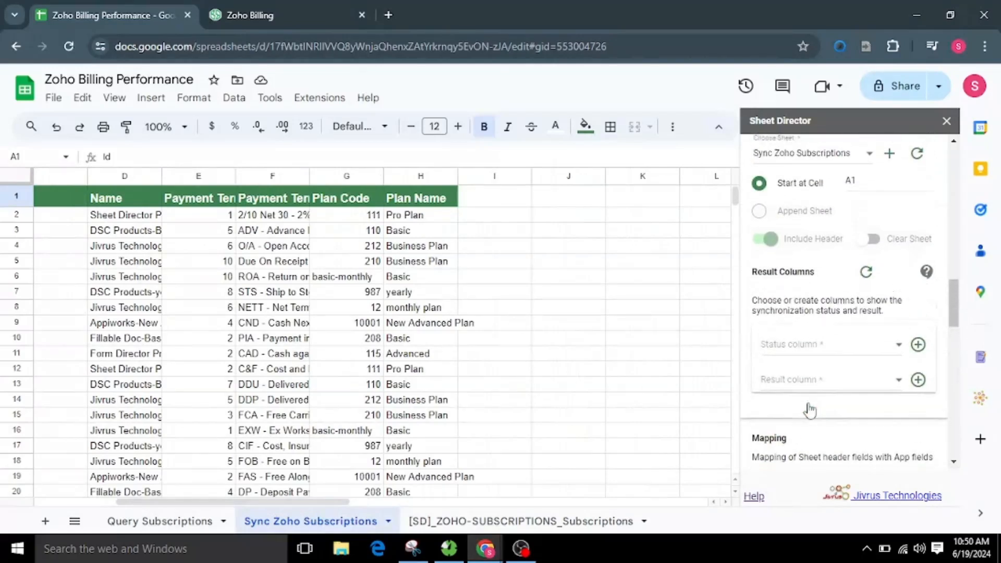
click(917, 275)
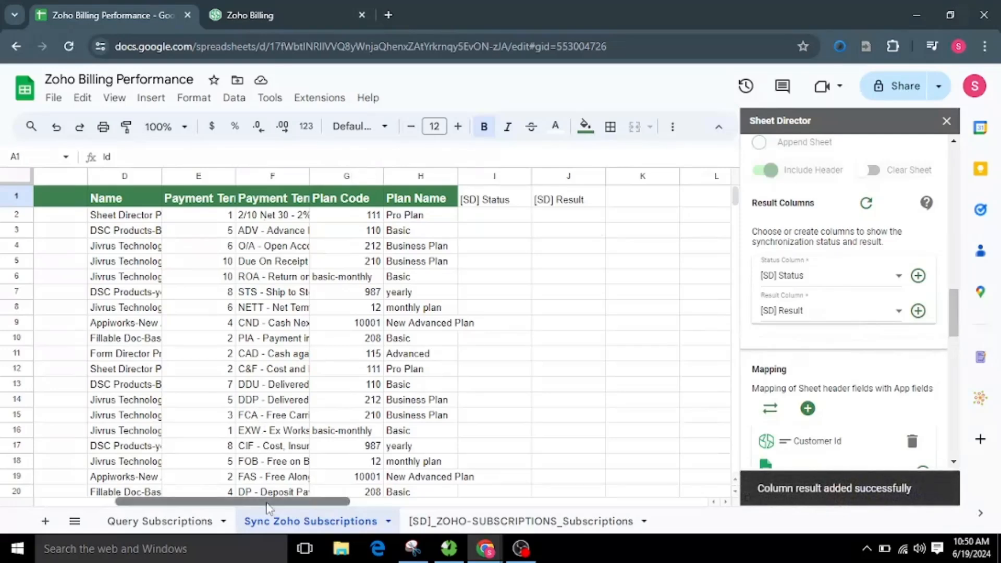
- Resize columns D to H, from Name to Plan Name, to fit their data
drag(266, 502, 218, 508)
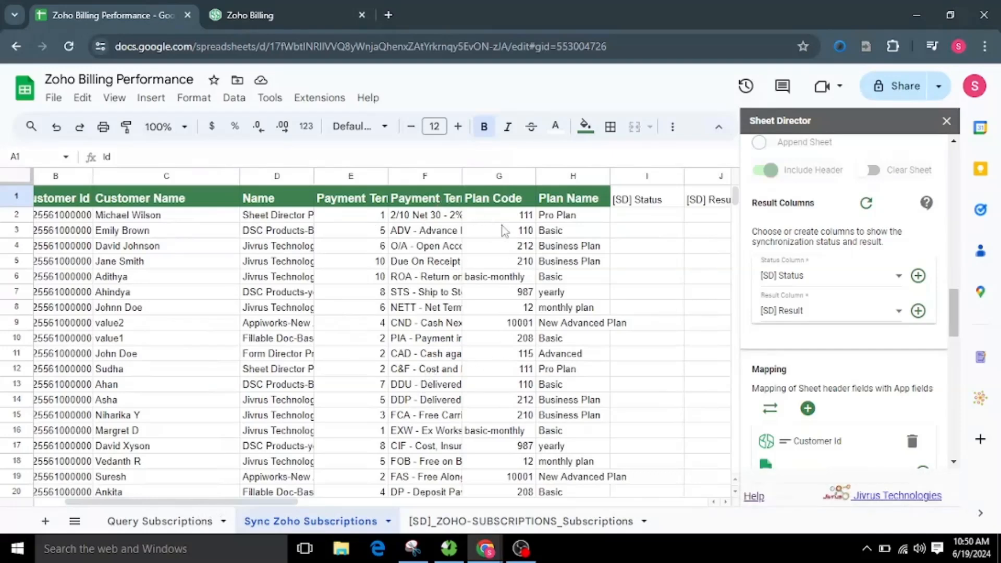
drag(251, 177, 573, 176)
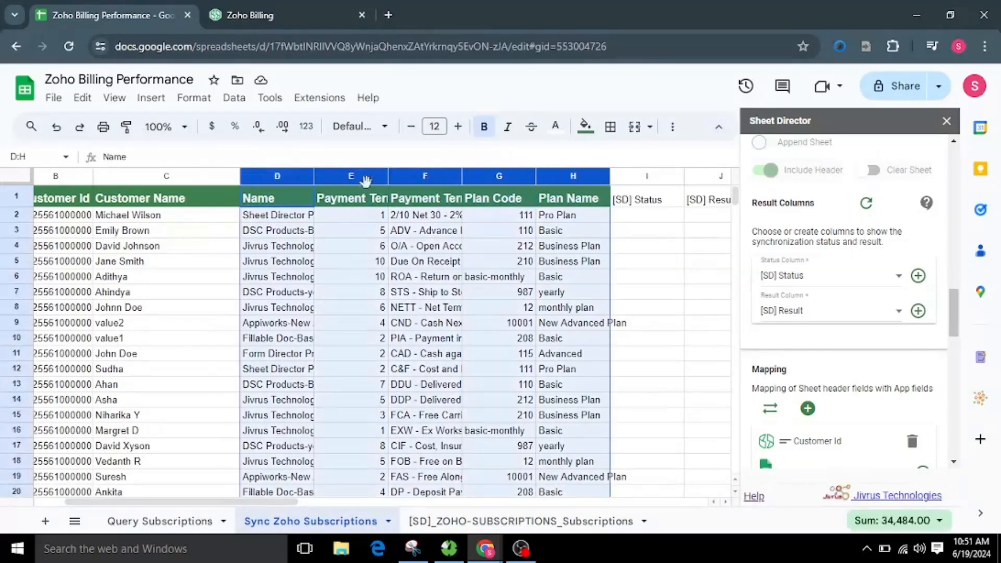
right_click(330, 177)
click(412, 359)
click(394, 323)
click(521, 366)
click(461, 354)
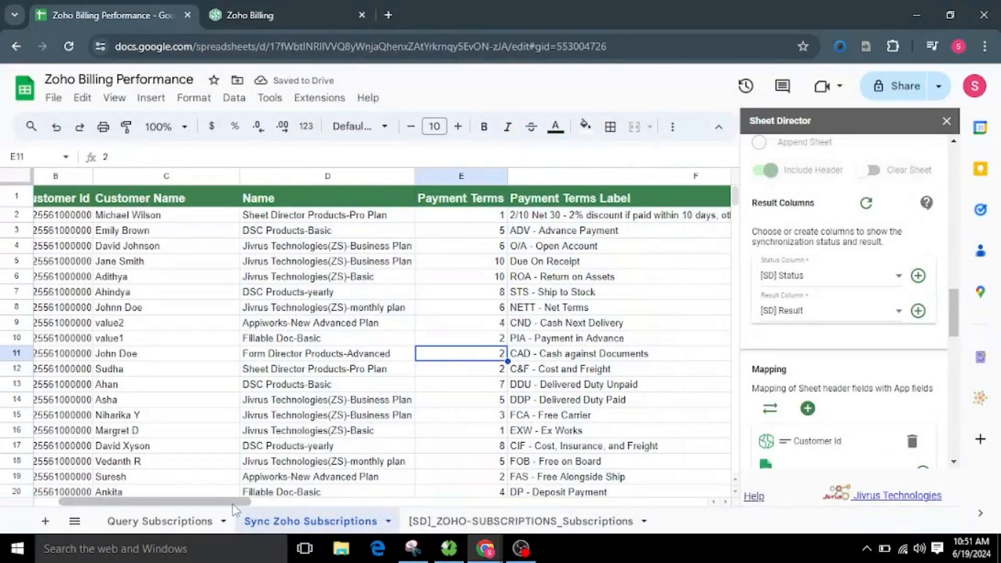
- Copy ADV - Advance Payment from cell F3 over the Payment Terms Label in cell F2
drag(234, 502, 337, 509)
double_click(233, 235)
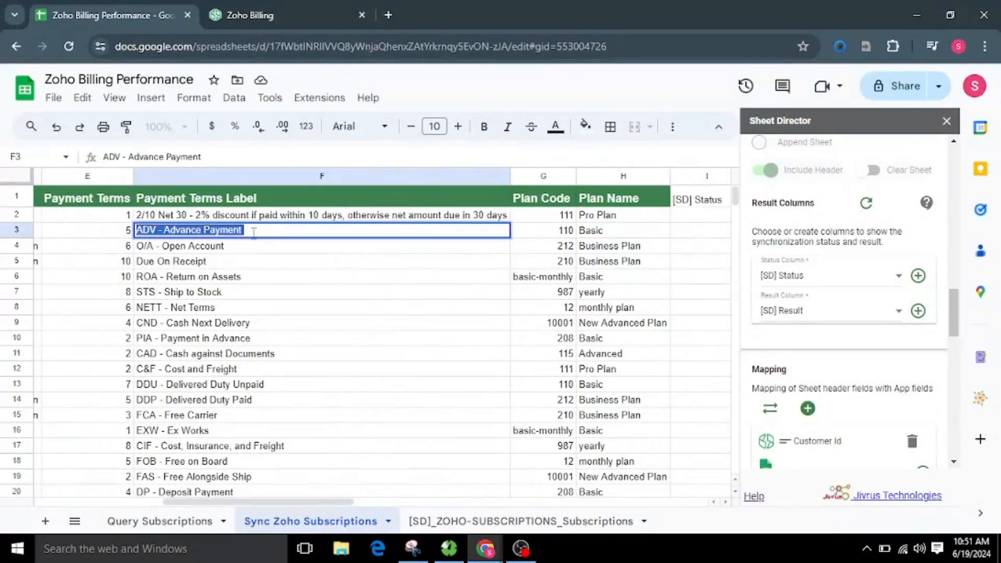
double_click(286, 215)
key(ctrl+a)
key(ctrl+v)
click(226, 264)
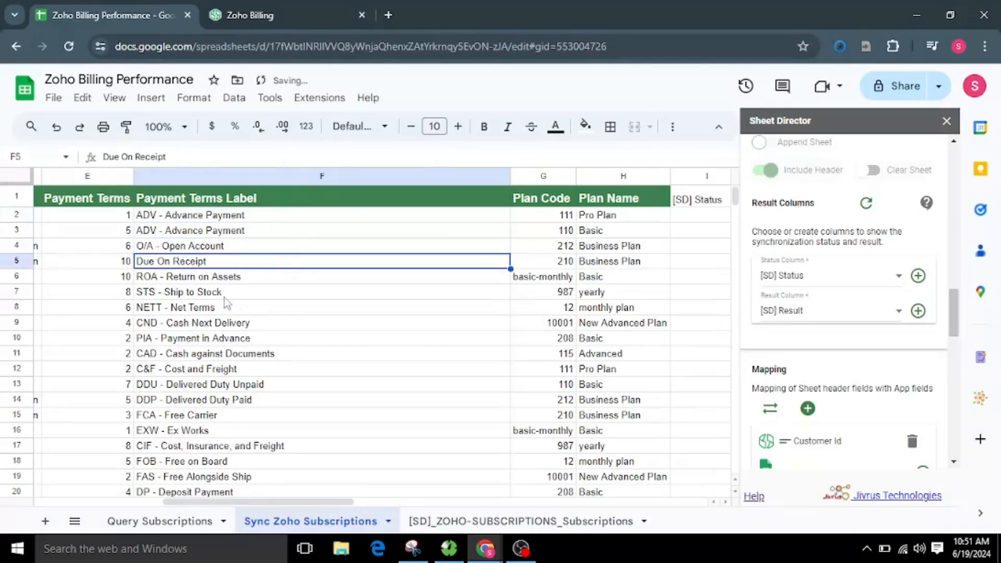
- Copy O/A - Open Account from cell F4 over the Payment Terms Label in cell F3
double_click(238, 245)
key(ctrl+a)
double_click(255, 230)
key(ctrl+a)
key(ctrl+v)
- Copy Due On Receipt from cell F5 over the Payment Terms Label in cell F4
double_click(230, 261)
key(ctrl+a)
key(ctrl+c)
double_click(241, 246)
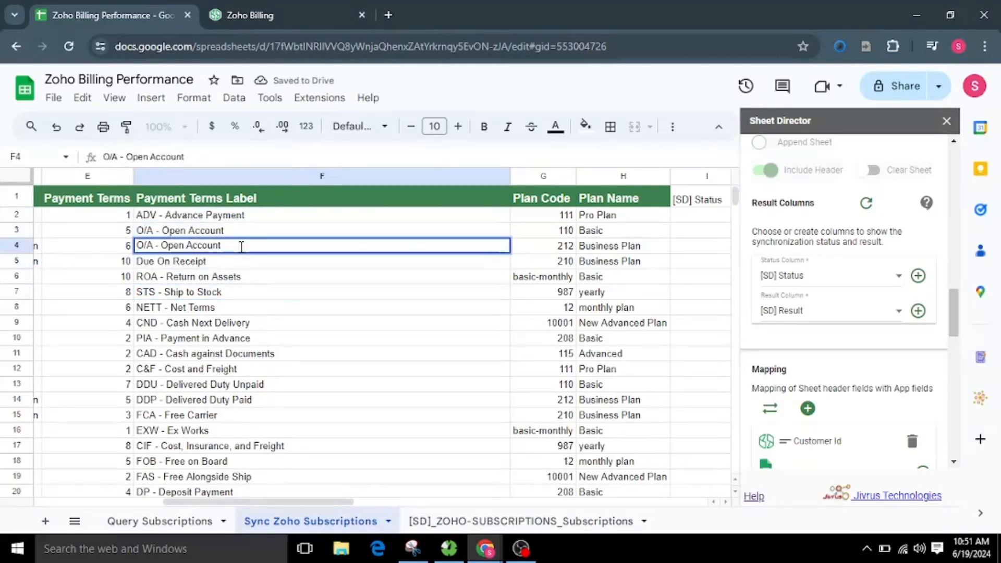
key(ctrl+a)
key(ctrl+v)
click(333, 356)
- Switch to Zoho Billing, open the subscription items and examine the plans and addons of Sheet Director Products
drag(278, 503, 227, 504)
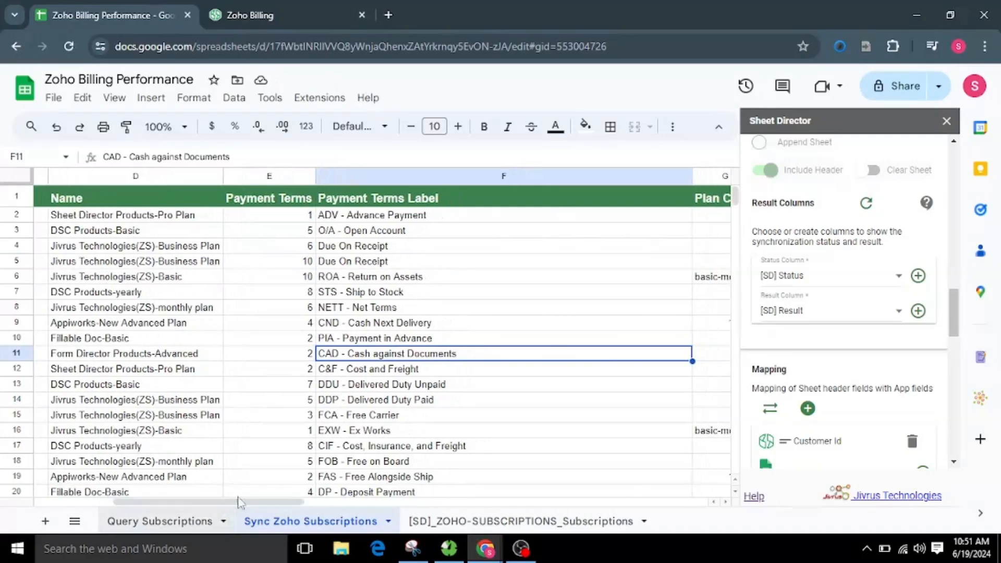
click(284, 1)
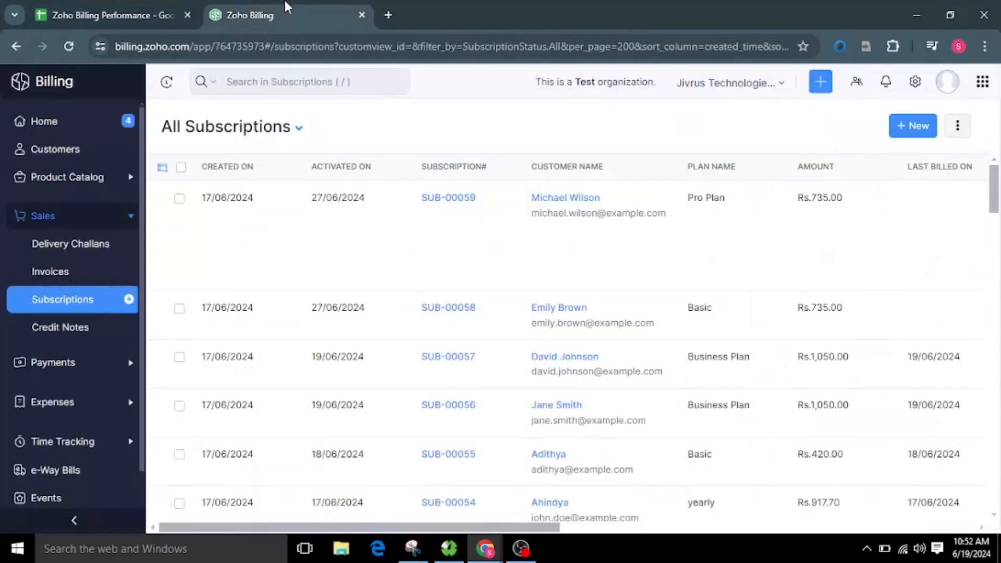
click(126, 179)
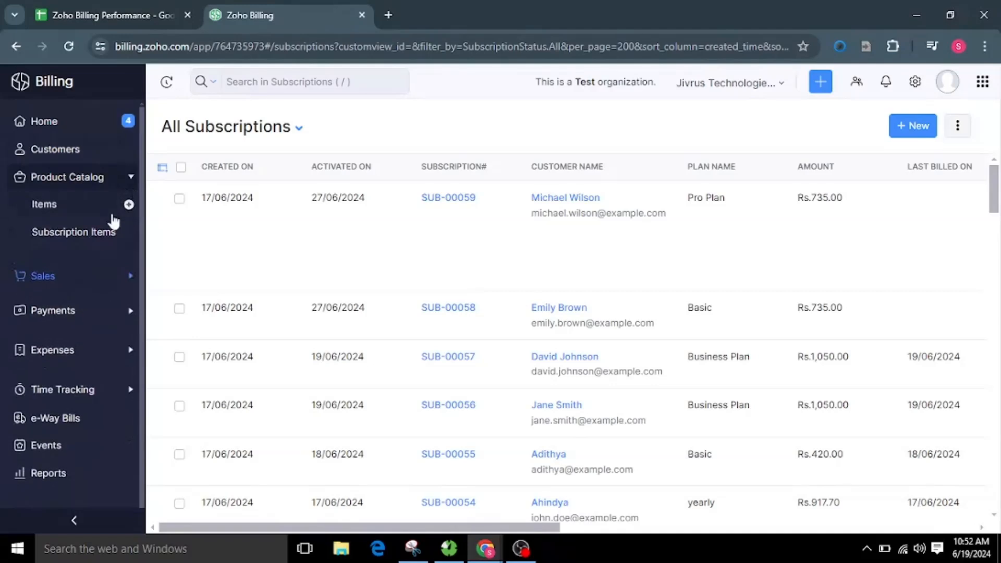
click(99, 231)
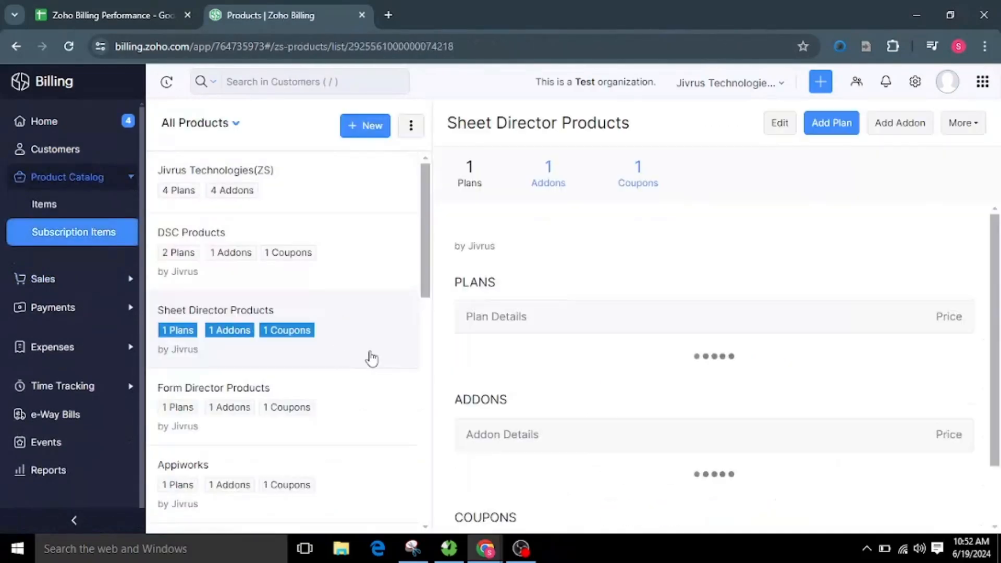
scroll(609, 357, down, 4)
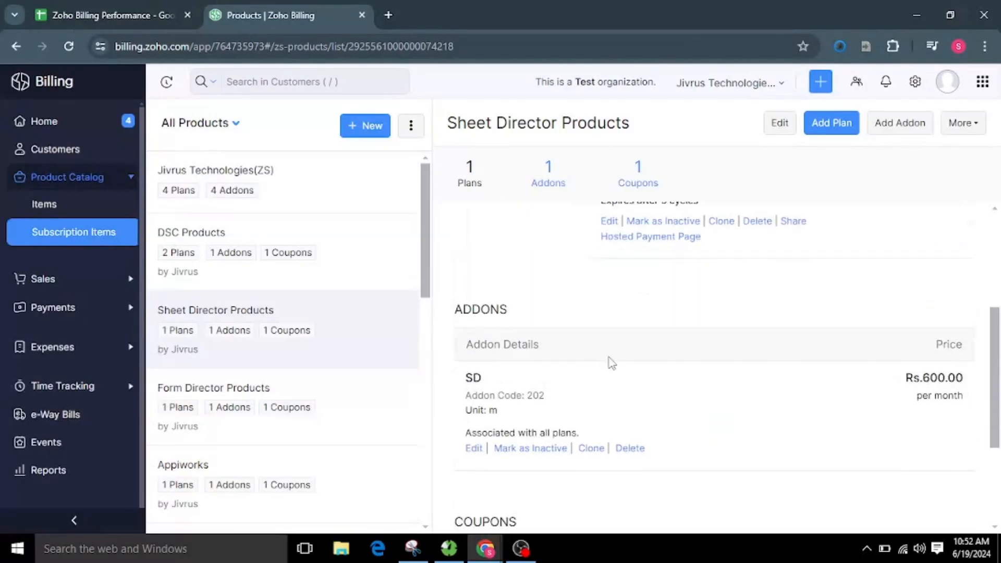
scroll(612, 363, up, 3)
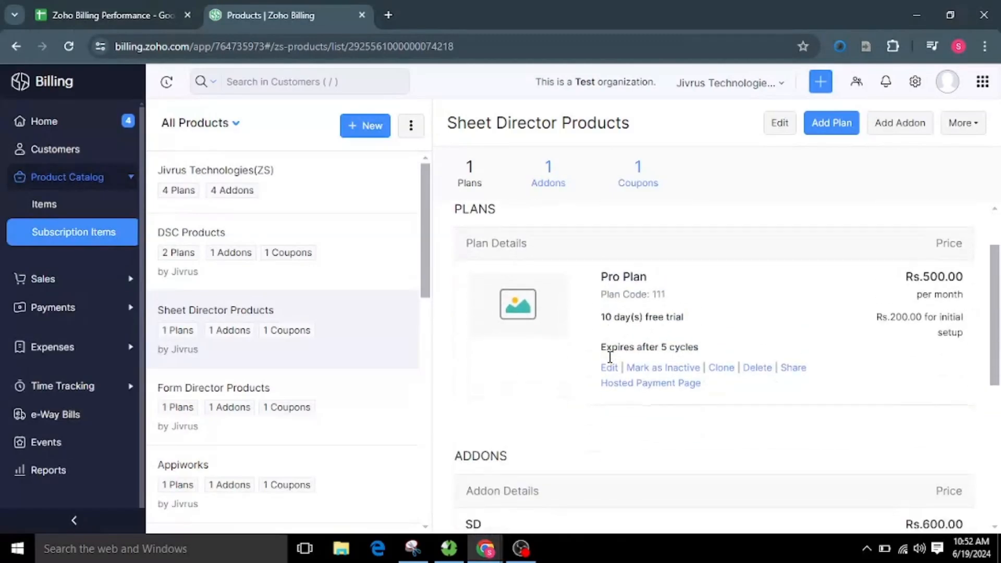
- Back in the Google Sheet, set row 3's Plan Name to yearly and its Plan Code to 987
key(ctrl+Tab)
scroll(485, 378, right, 5)
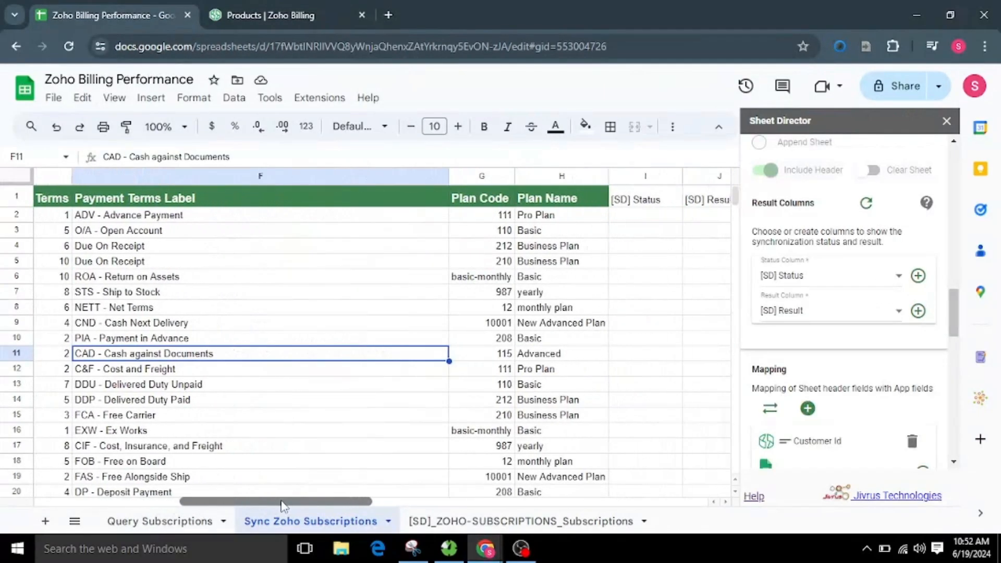
click(518, 231)
double_click(518, 231)
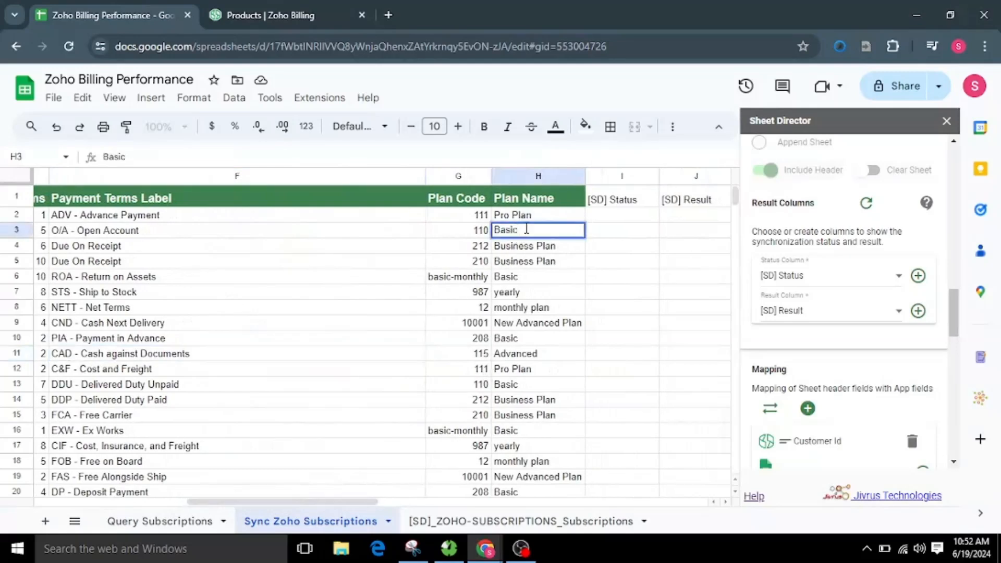
key(ctrl+a)
text(yearly)
double_click(479, 232)
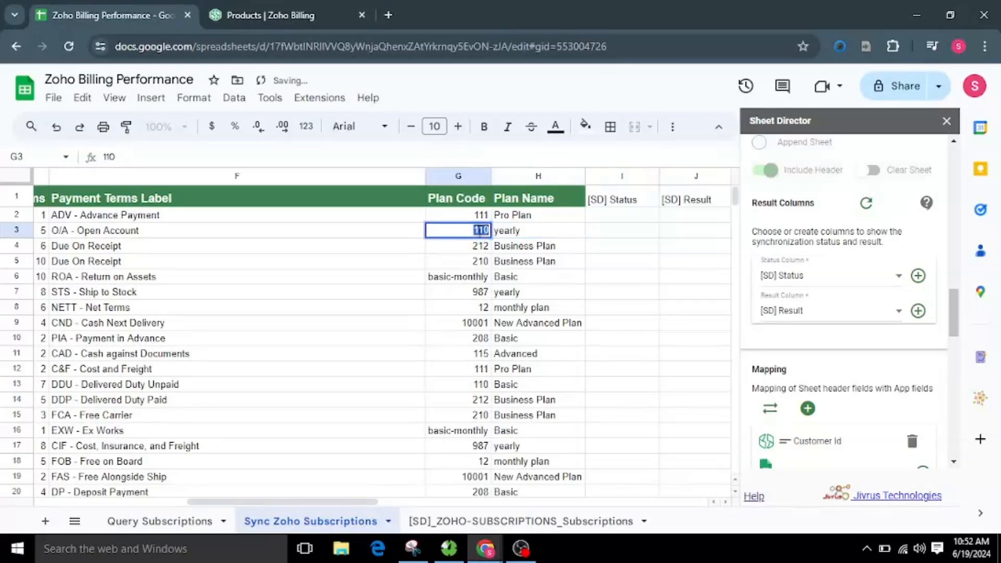
text(987)
click(424, 236)
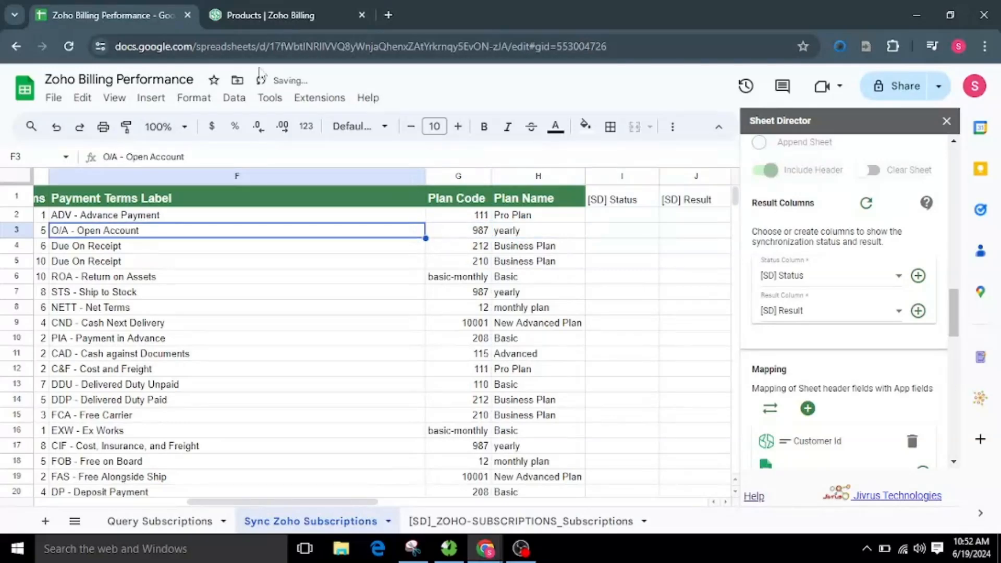
- Check the yearly plan's name and code under DSC Products in Zoho Billing
click(233, 24)
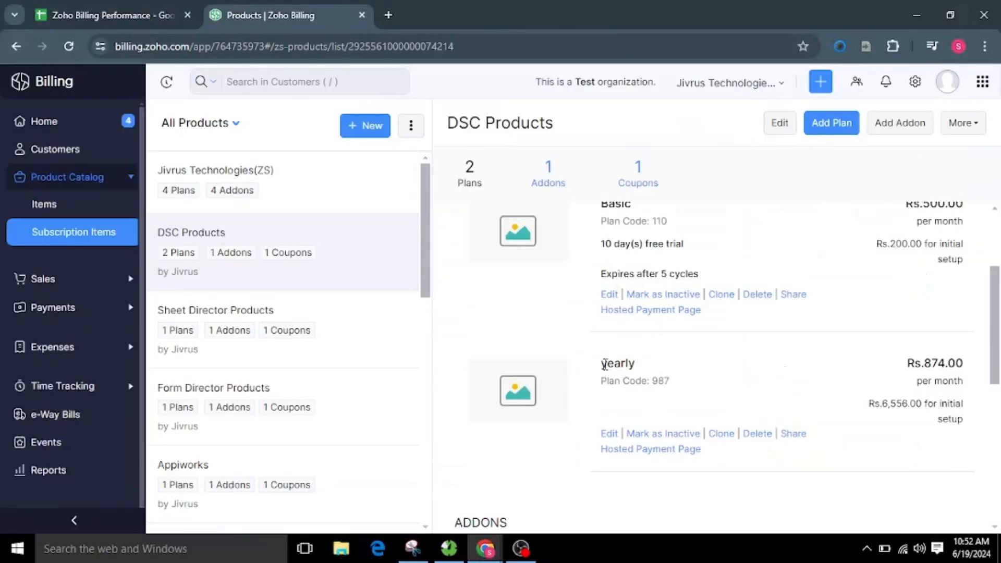
drag(613, 365, 693, 382)
click(684, 373)
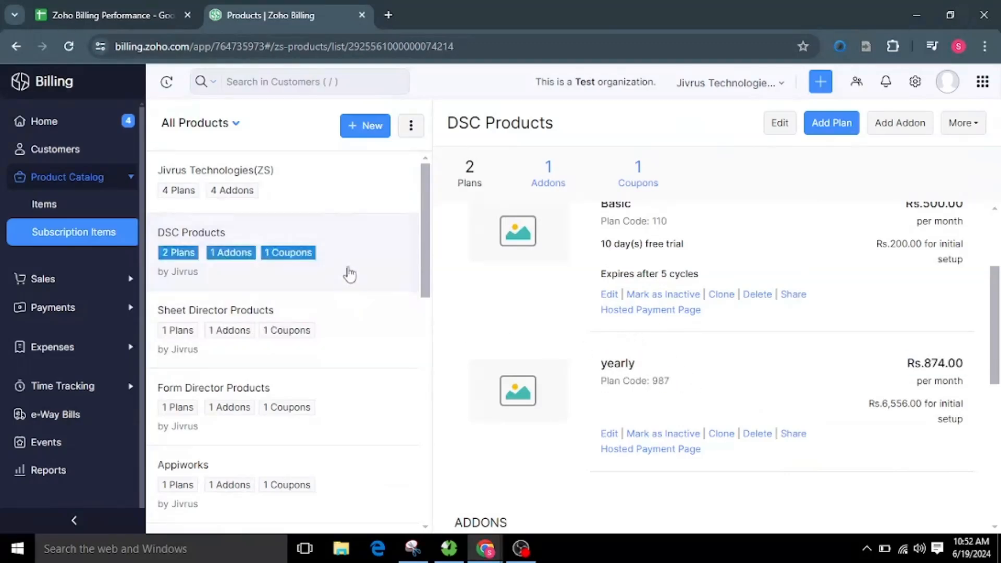
- Check row 4's subscription name in the sheet, and examine the monthly plan's name and code under Jivrus Technologies(ZS) in Zoho Billing
click(162, 16)
scroll(320, 420, left, 5)
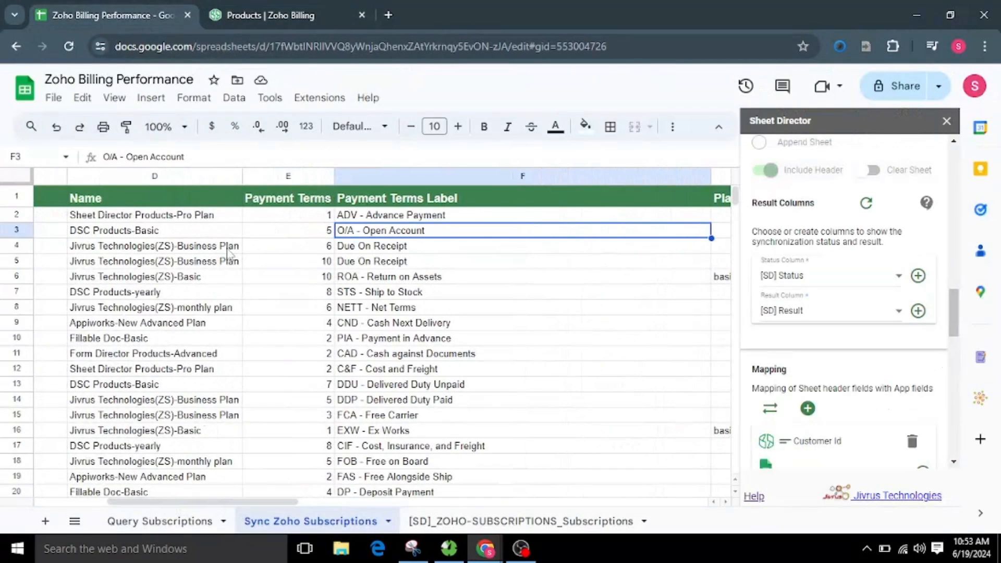
click(226, 249)
click(292, 15)
click(308, 201)
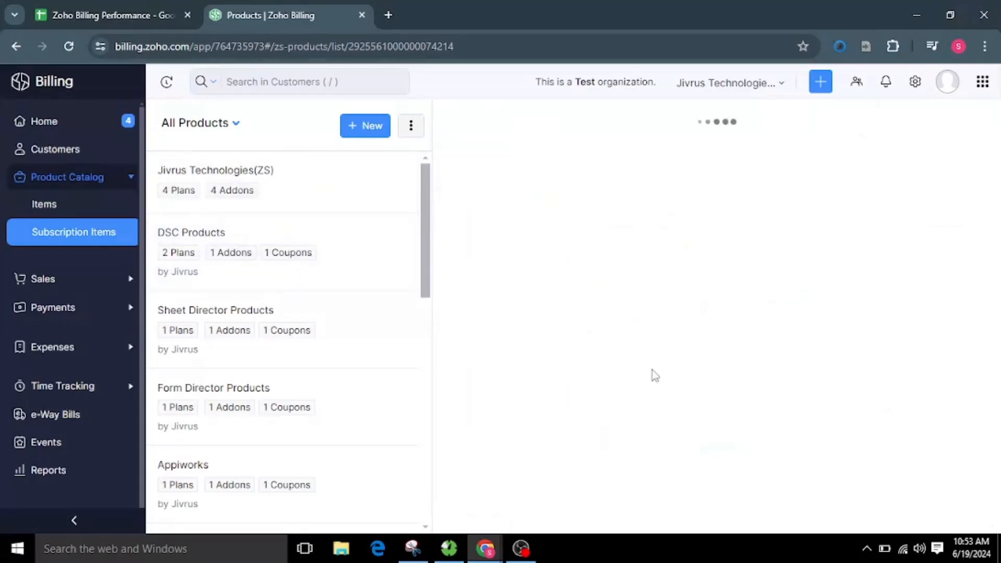
drag(599, 312, 692, 329)
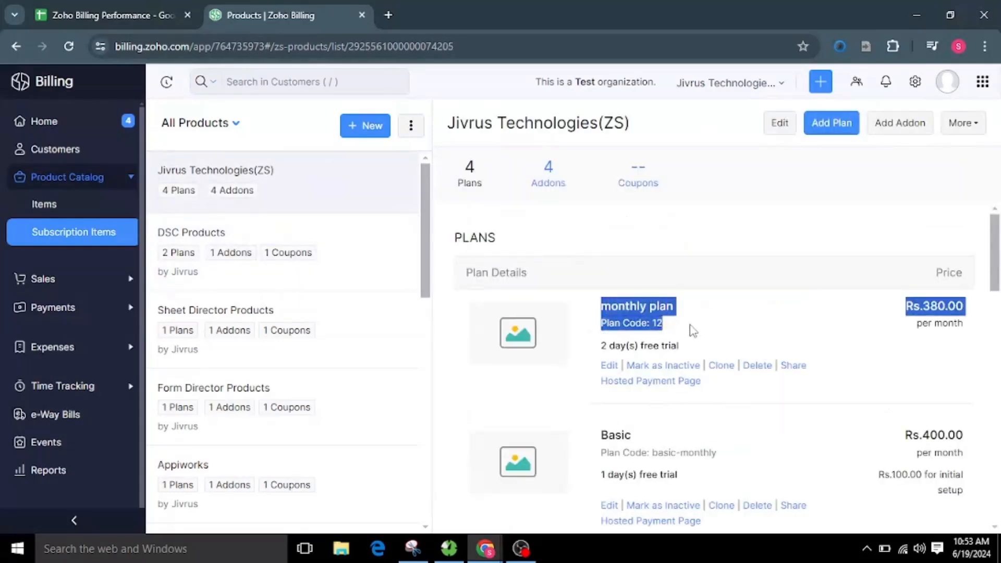
- Back in the Google Sheet, set row 4's Plan Name to monthly plan and its Plan Code to 12
click(112, 15)
scroll(628, 245, right, 5)
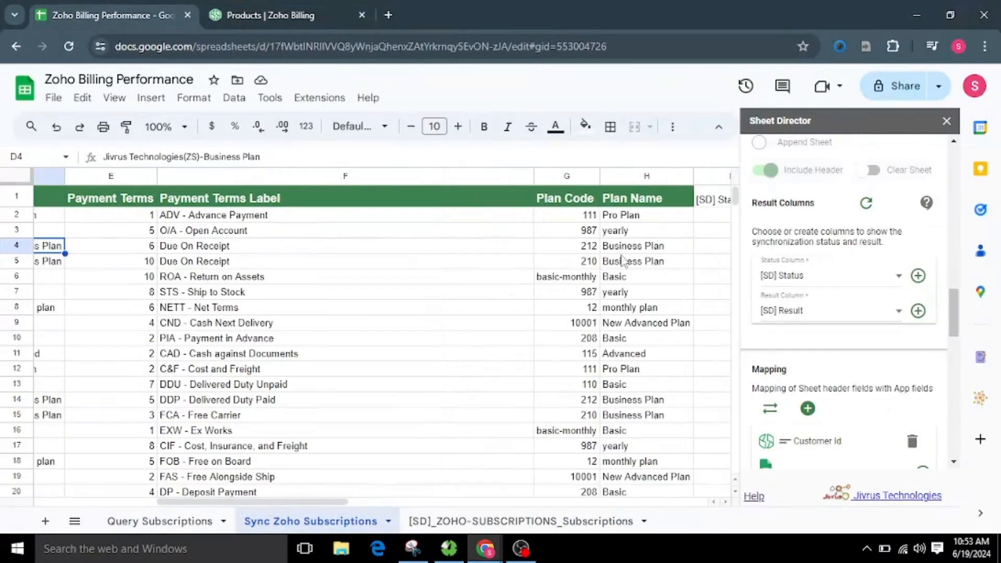
click(628, 245)
key(ctrl+a)
text(monthly)
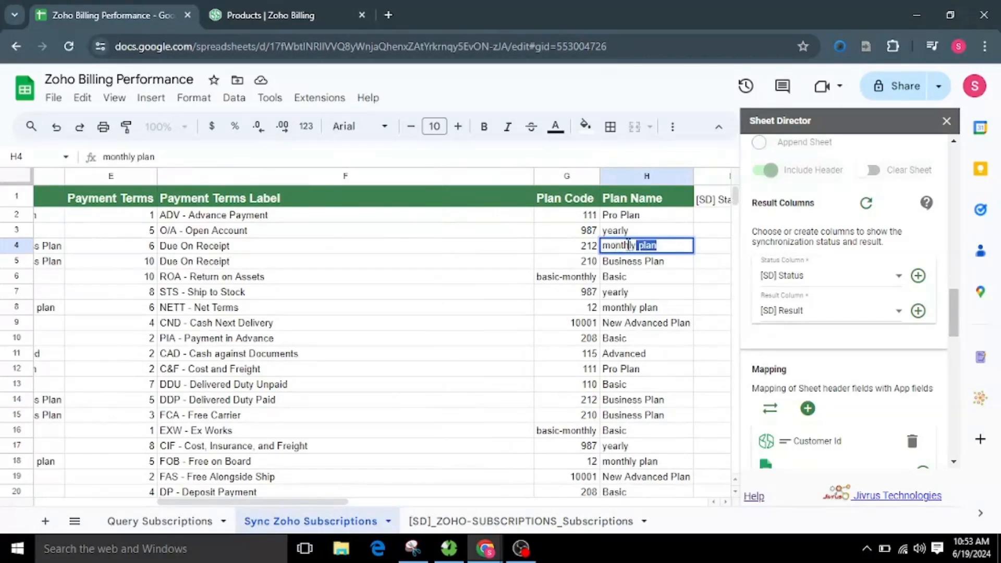
click(628, 245)
double_click(591, 247)
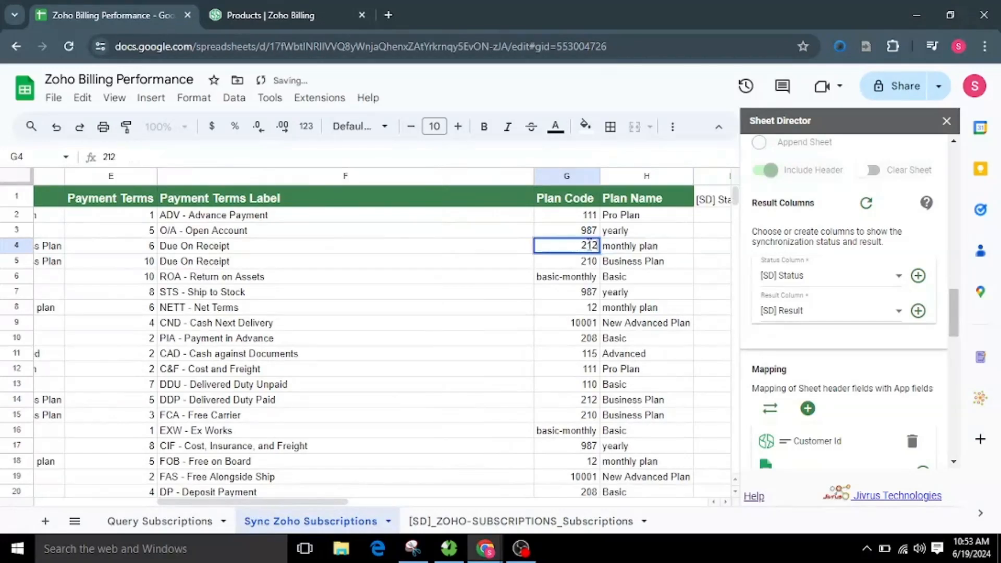
text(12)
click(618, 246)
- Copy ROA - Return on Assets from cell F6 over the Payment Terms Label in cell F5
click(227, 262)
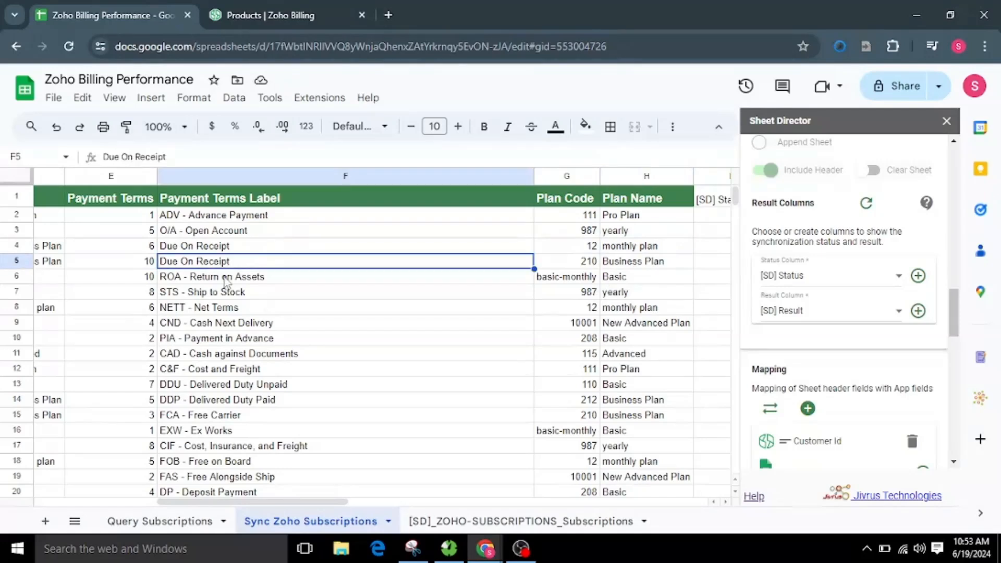
double_click(225, 277)
key(ctrl+a)
key(ctrl+c)
click(234, 297)
double_click(229, 262)
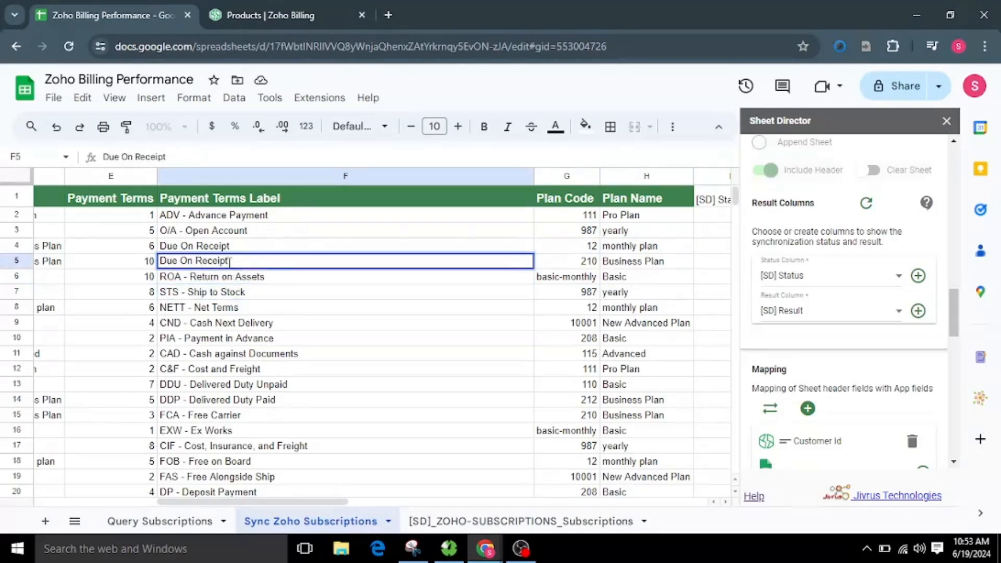
key(ctrl+a)
key(ctrl+v)
click(323, 298)
- Fill row 4's Plan Code and Plan Name down into row 5
scroll(428, 271, right, 2)
drag(469, 245, 540, 250)
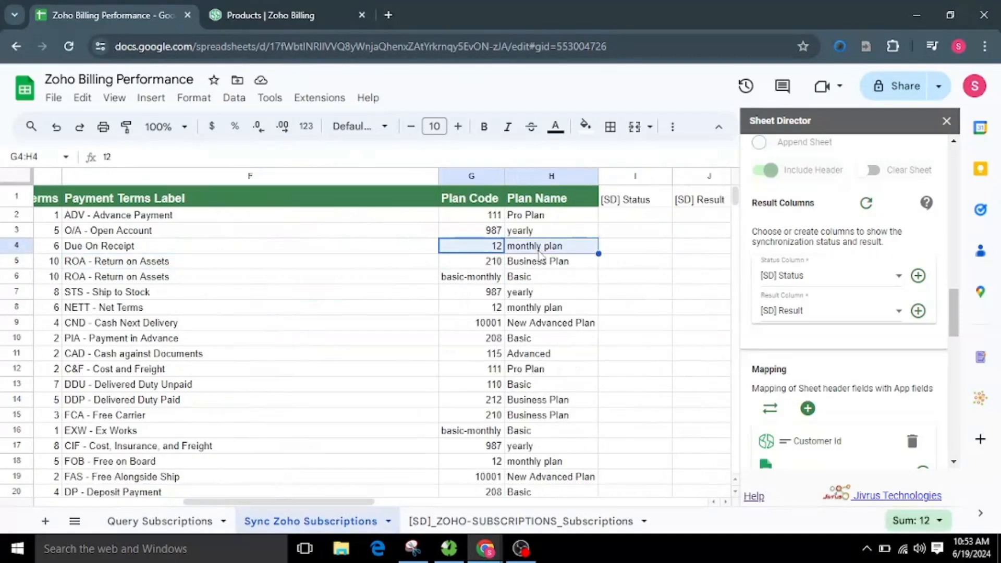
drag(599, 254, 599, 265)
click(597, 292)
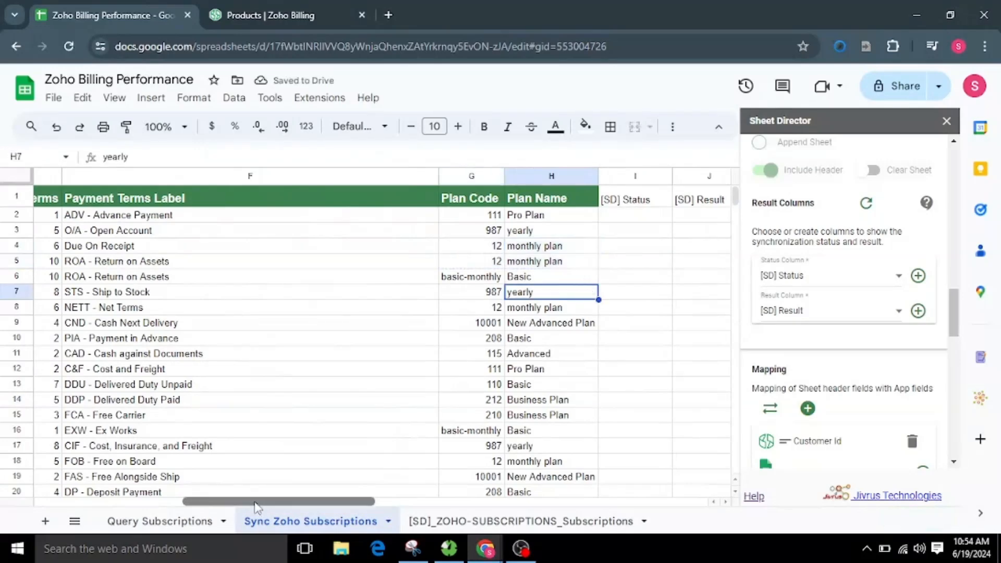
- Switch to Zoho Billing, open the subscription of row 3's customer for editing and check its plan and payment terms
drag(252, 502, 117, 505)
click(172, 230)
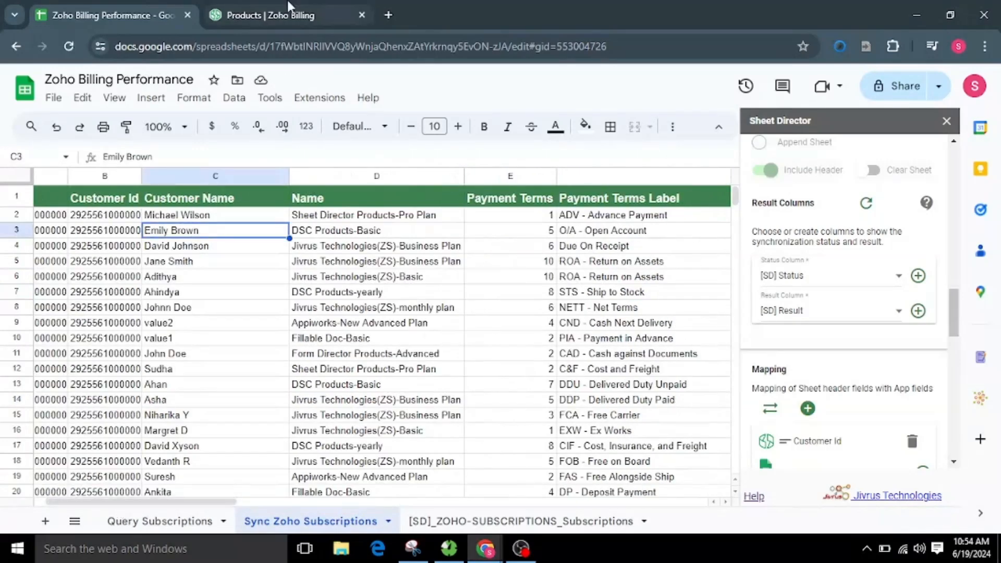
click(263, 15)
click(129, 283)
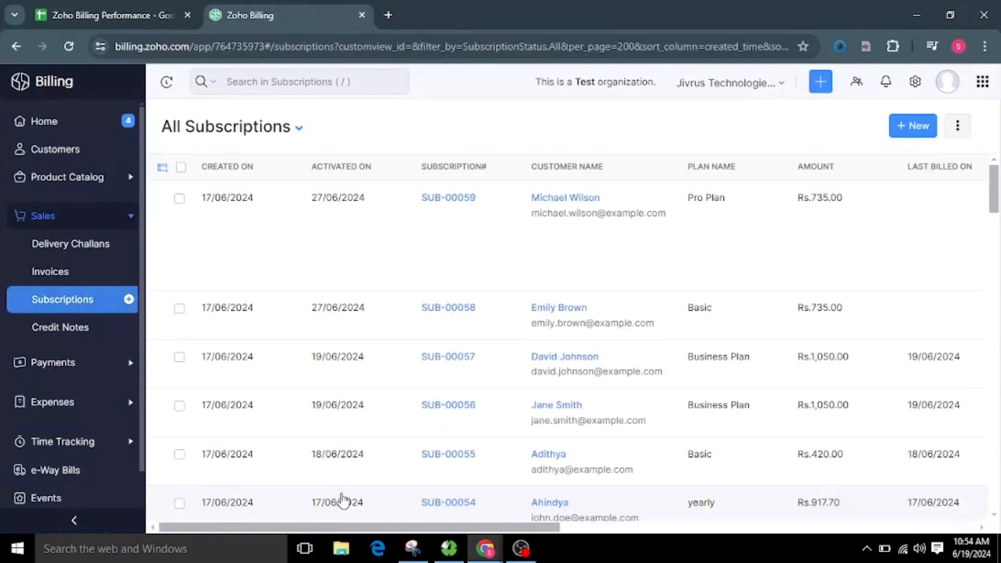
click(490, 322)
click(893, 123)
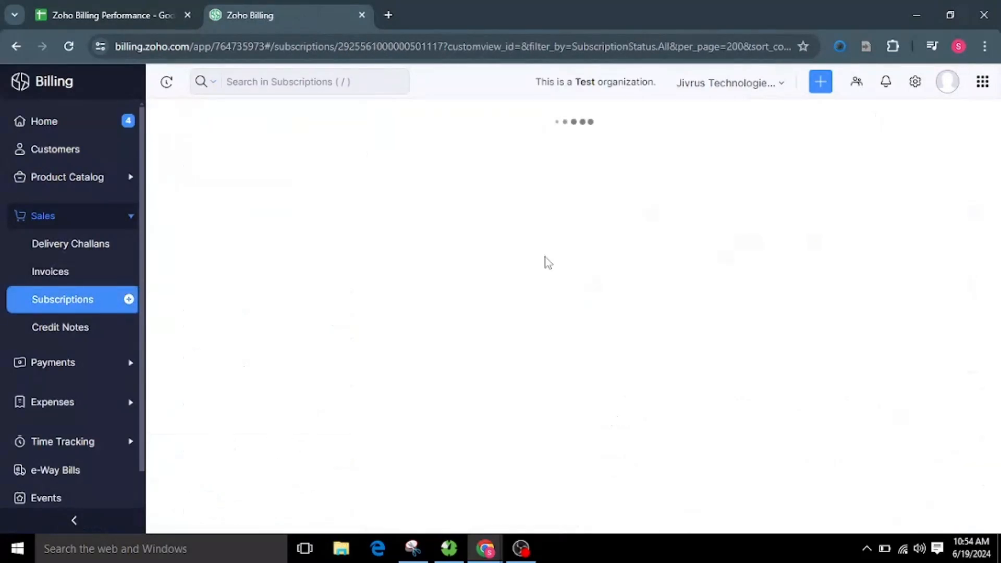
scroll(399, 379, down, 4)
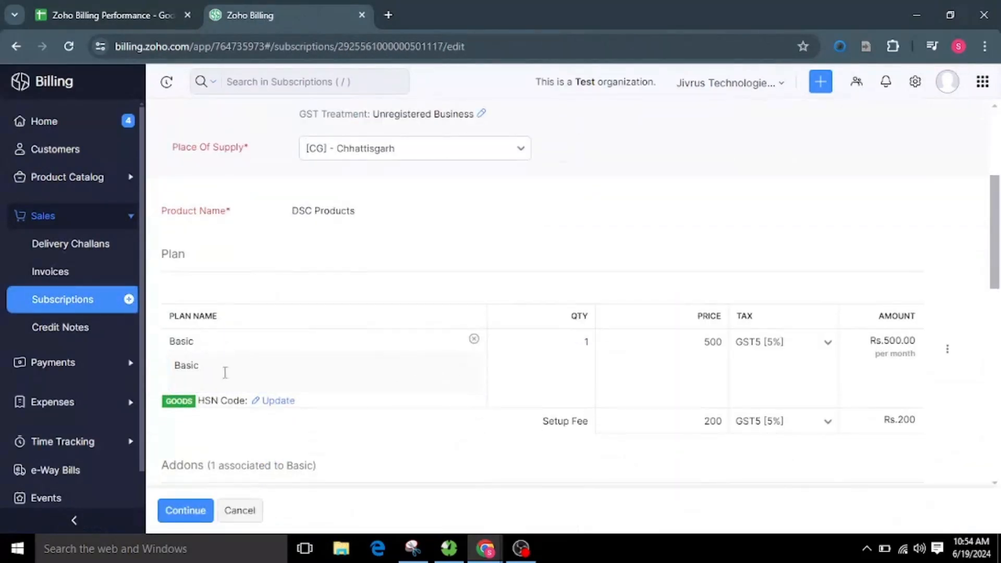
scroll(250, 386, down, 1)
scroll(342, 290, down, 8)
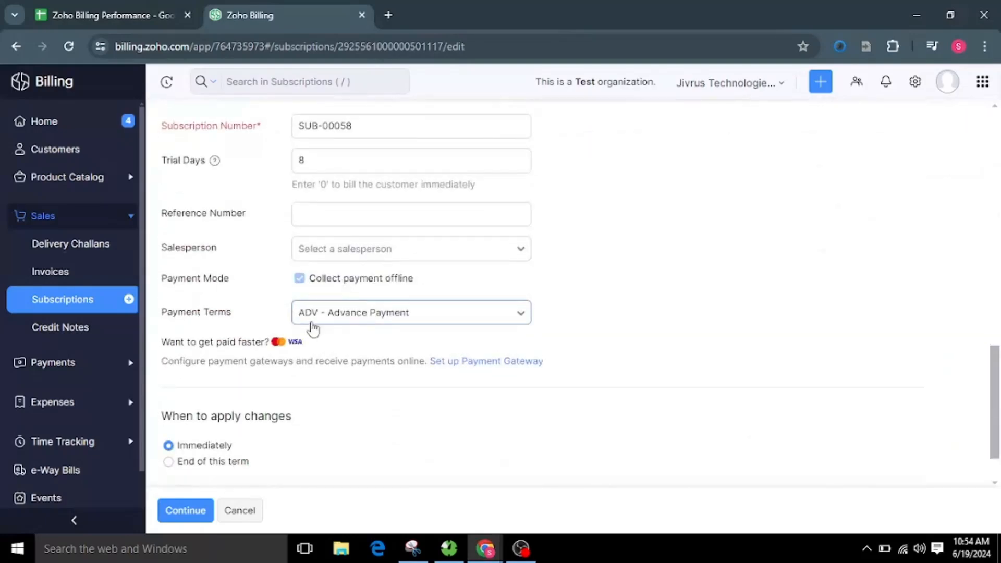
- Return to the Google Sheet and execute the Sheet Director synchronization up to its confirmation summary
click(148, 8)
drag(220, 502, 457, 503)
scroll(861, 367, down, 6)
scroll(864, 373, down, 10)
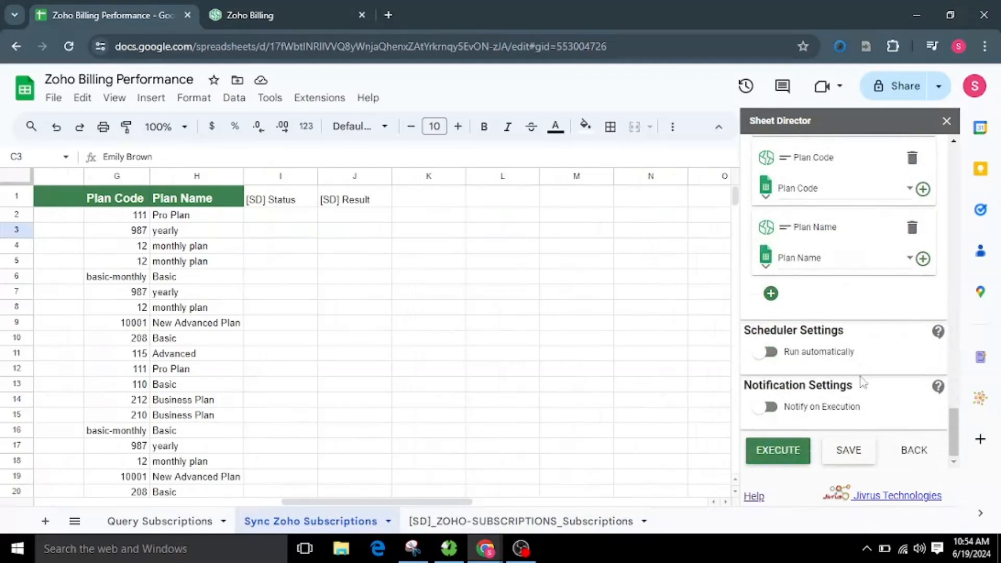
click(773, 462)
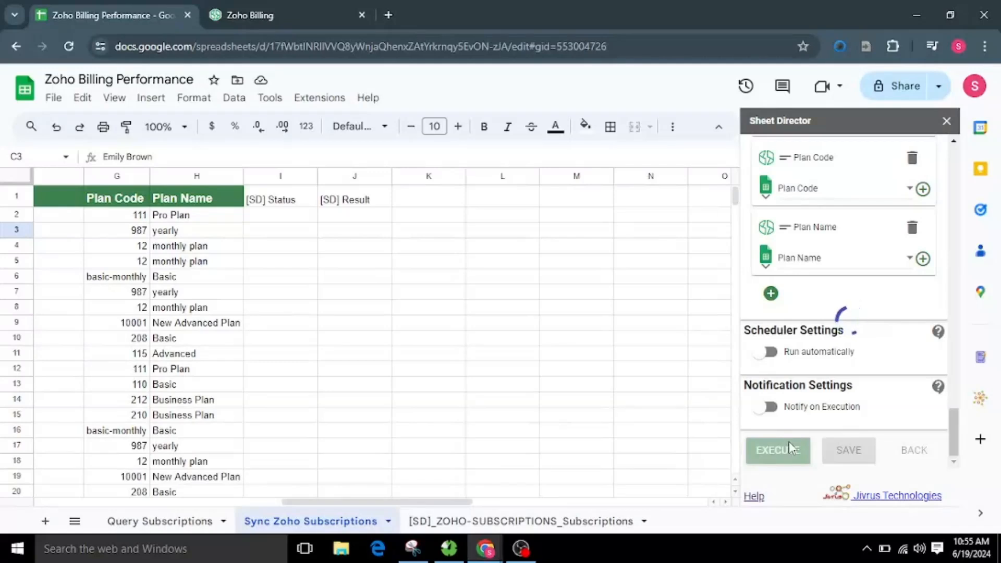
scroll(789, 442, down, 4)
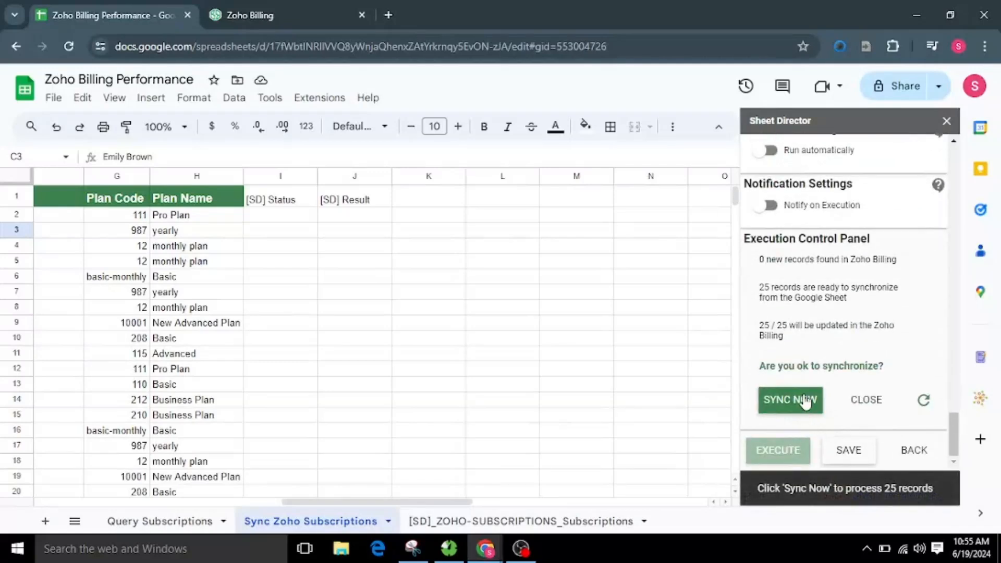
- Review the record summary in the Execution Control Panel and start the synchronization
drag(759, 259, 895, 259)
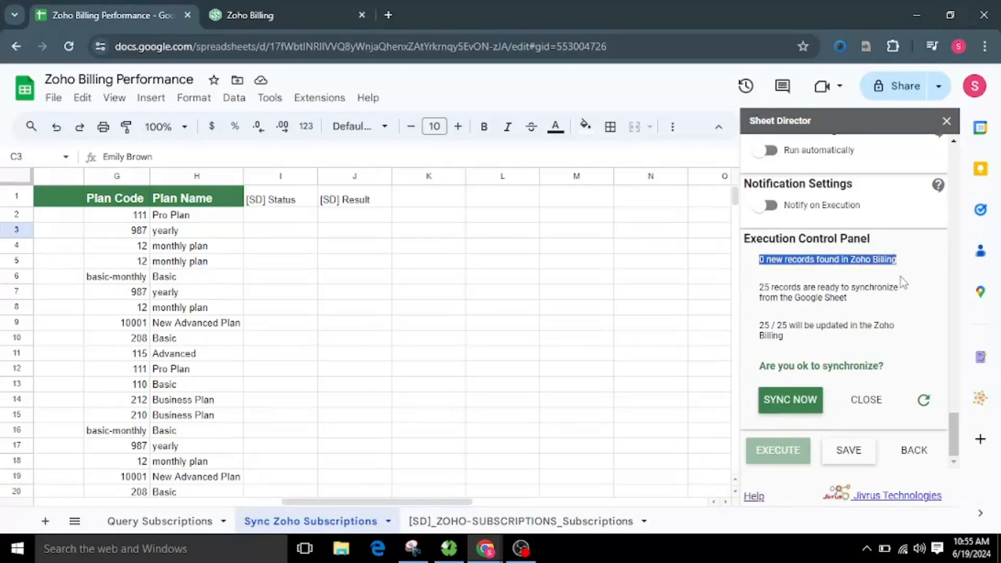
click(904, 282)
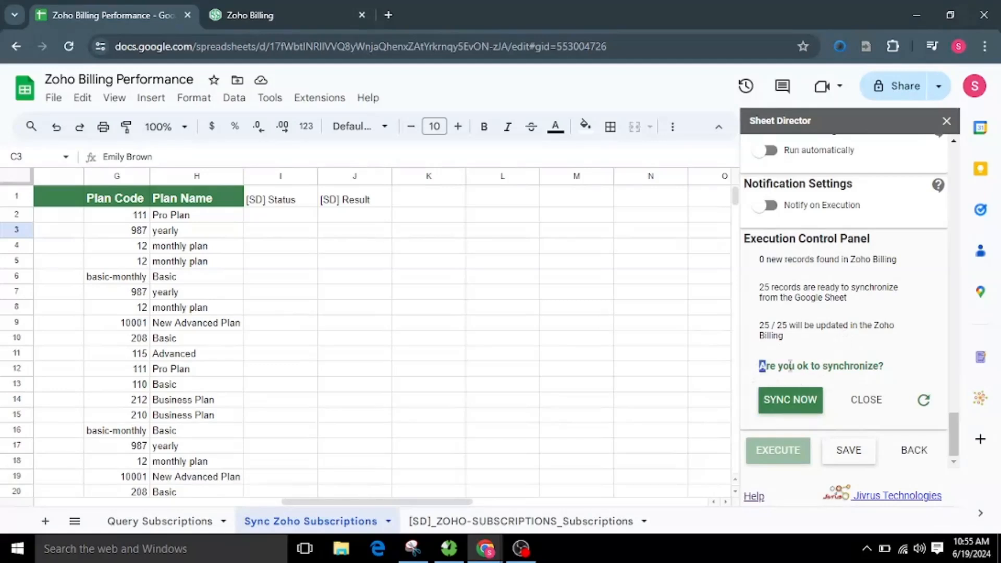
drag(790, 366, 898, 369)
click(898, 369)
click(789, 409)
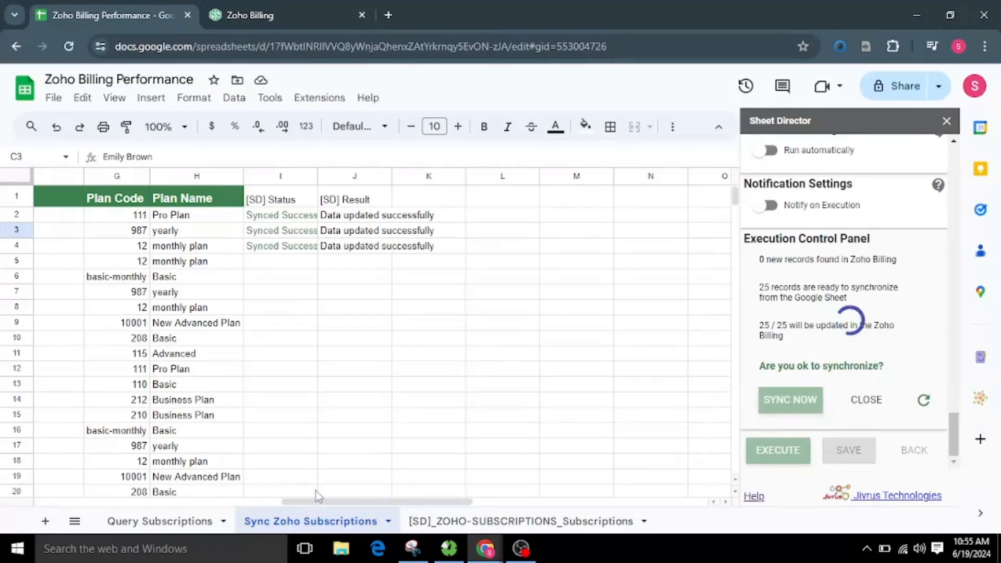
- Inspect the [SD] Status and [SD] Result entries of the synchronized rows, reading cells I2 and I6 in full
drag(299, 502, 264, 503)
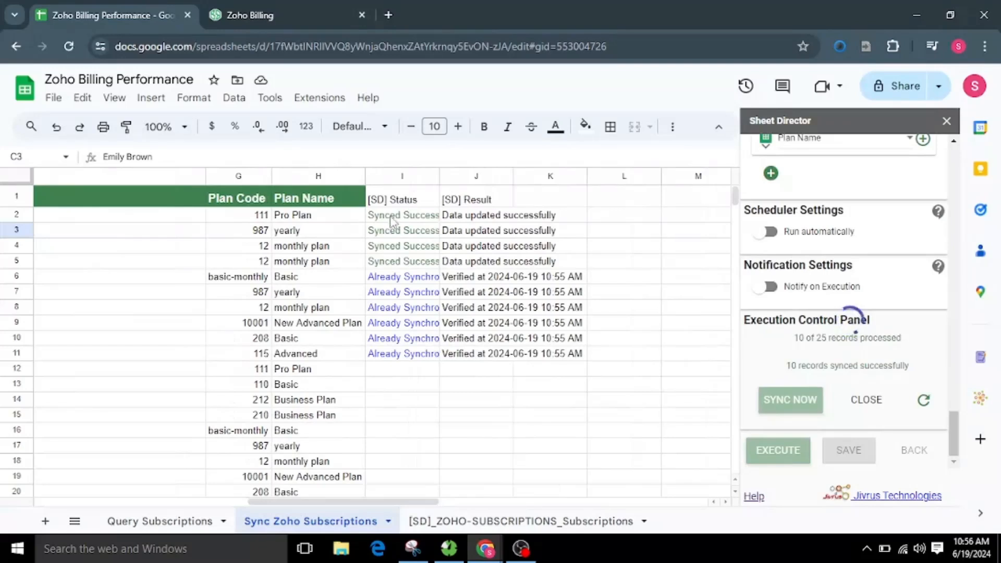
double_click(391, 216)
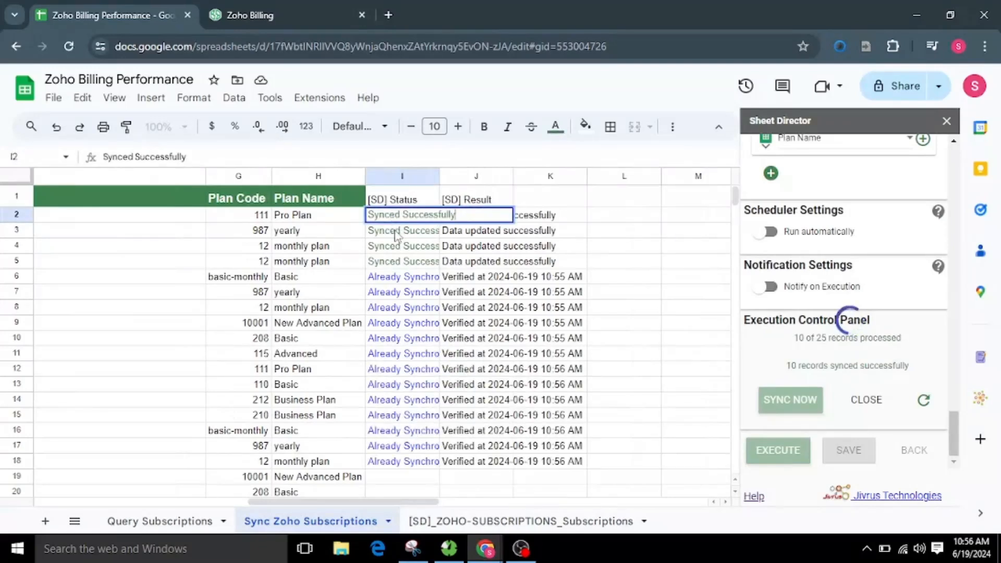
click(403, 215)
key(Return)
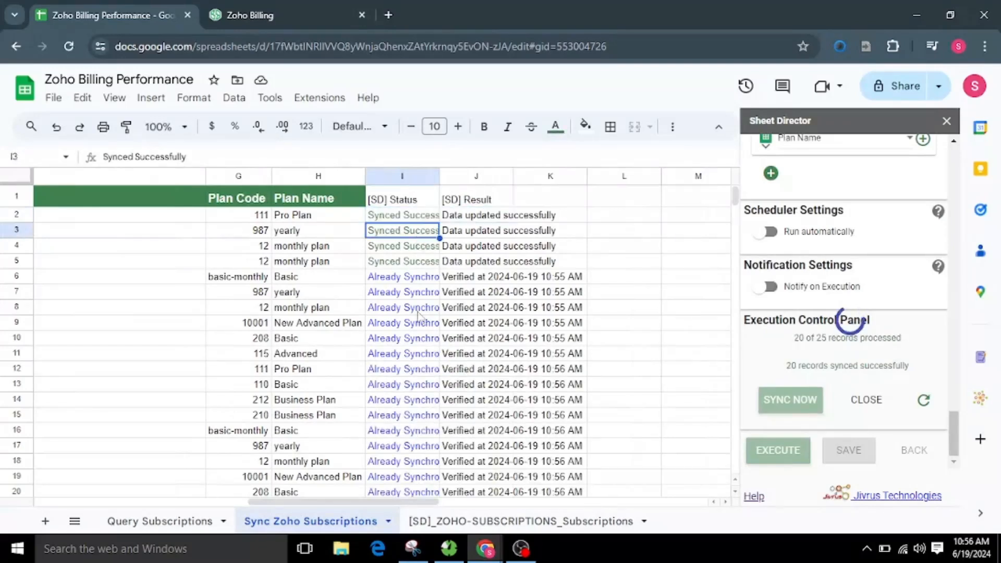
click(398, 279)
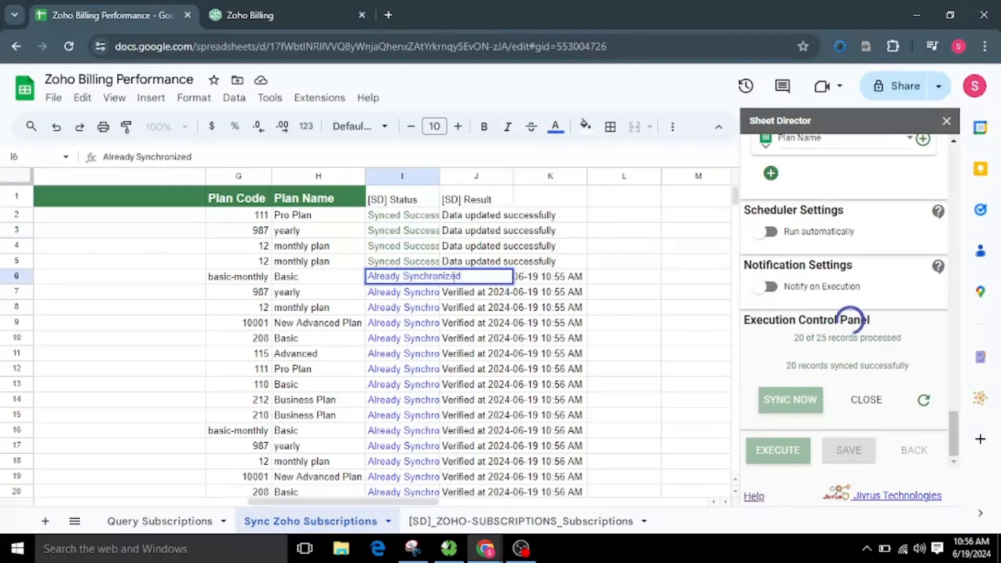
click(402, 295)
- Switch to Zoho Billing, reload the open subscription and check its plan name and payment terms
click(282, 15)
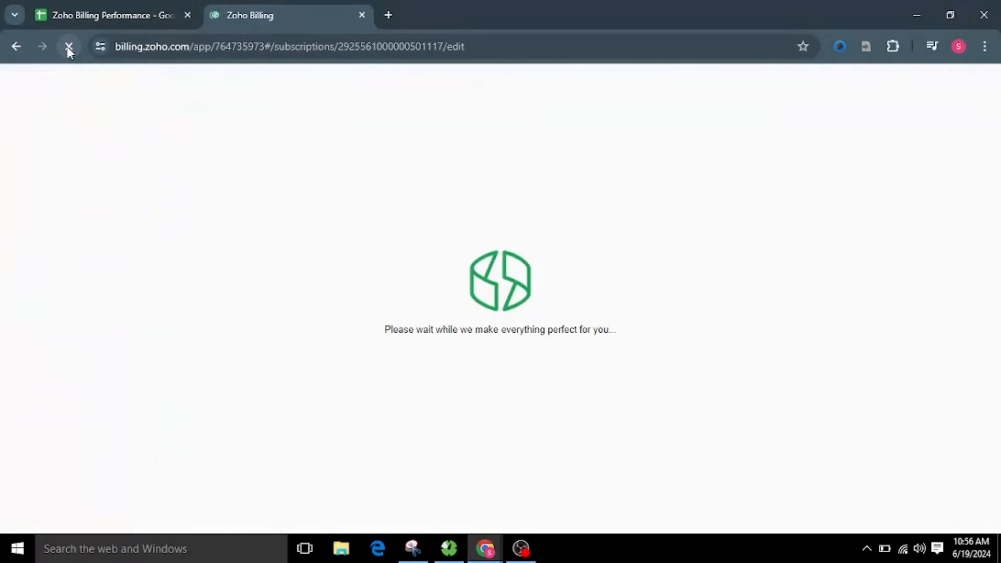
scroll(532, 337, down, 5)
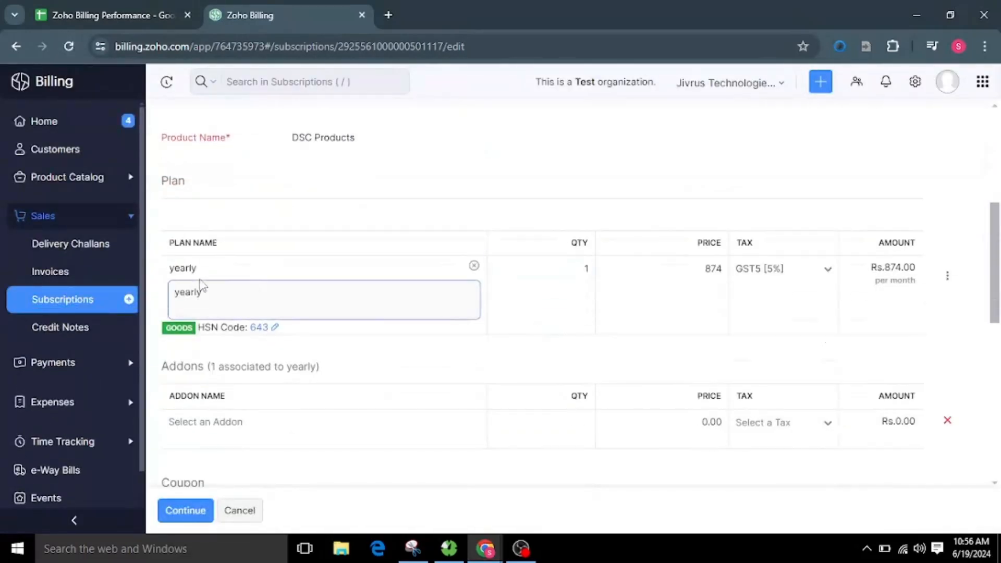
double_click(194, 290)
scroll(295, 347, down, 8)
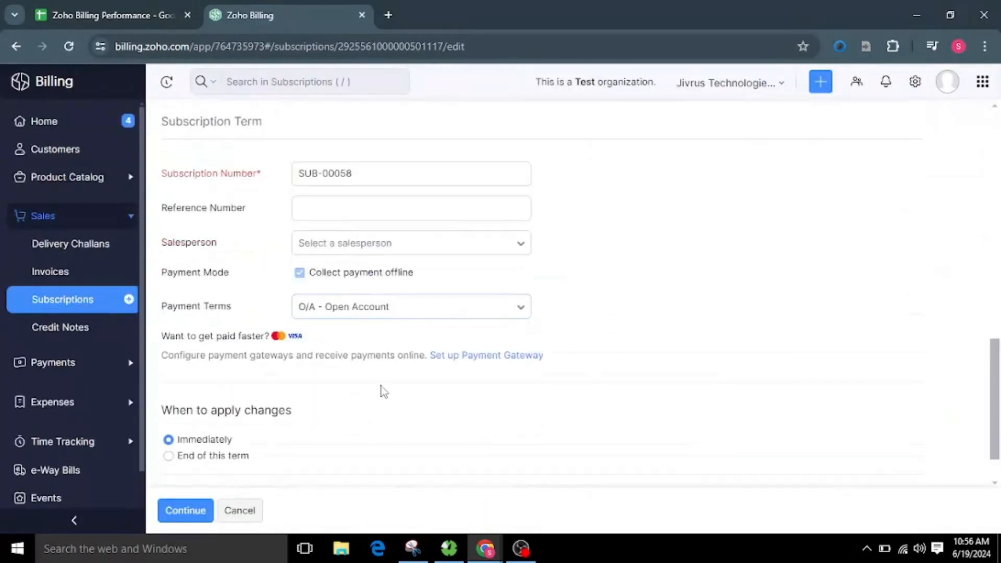
- Back in the Google Sheet, set Sheet Director's conflict rule to Zoho Billing Wins and read its description
click(118, 8)
click(794, 404)
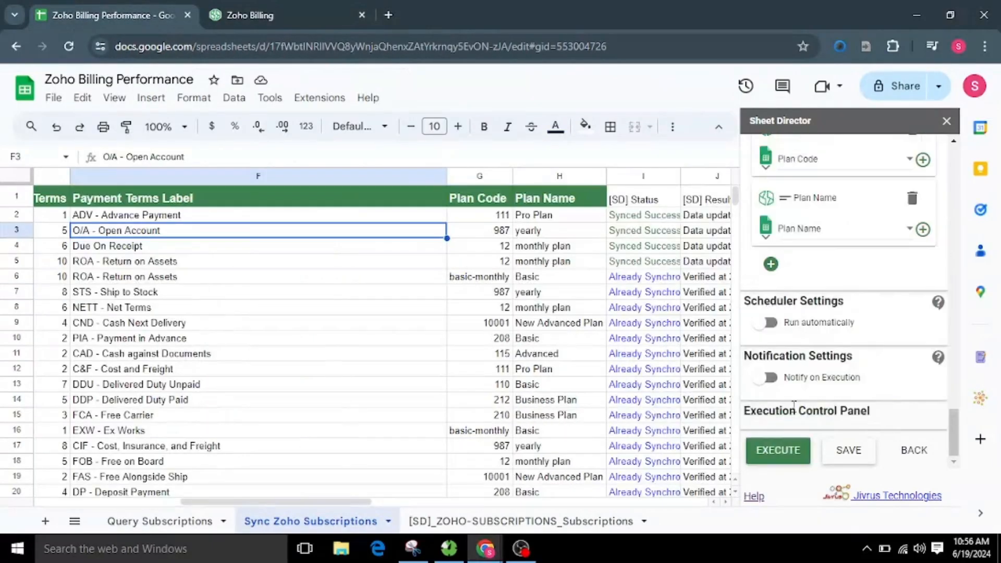
scroll(659, 352, down, 5)
scroll(659, 352, up, 4)
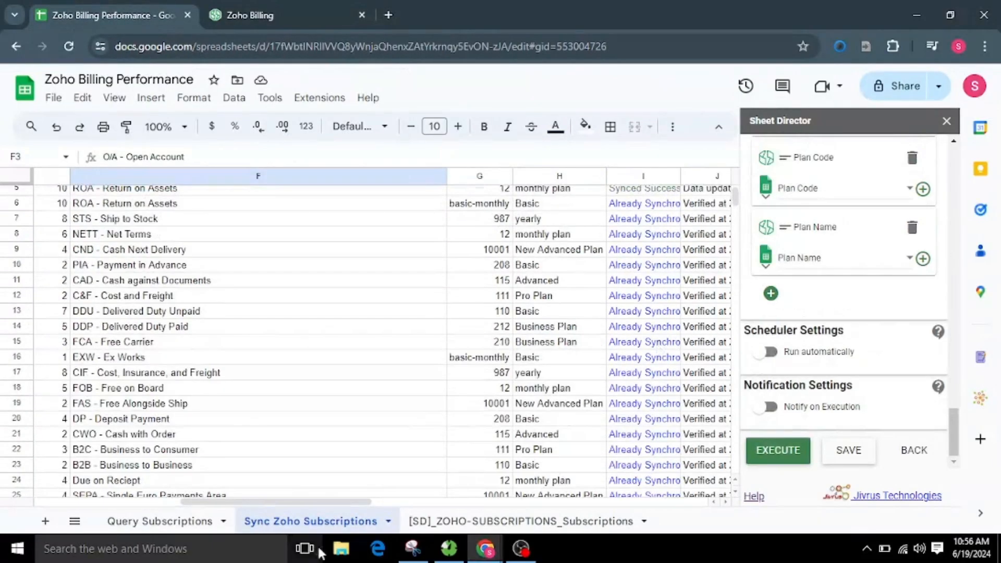
drag(321, 501, 365, 502)
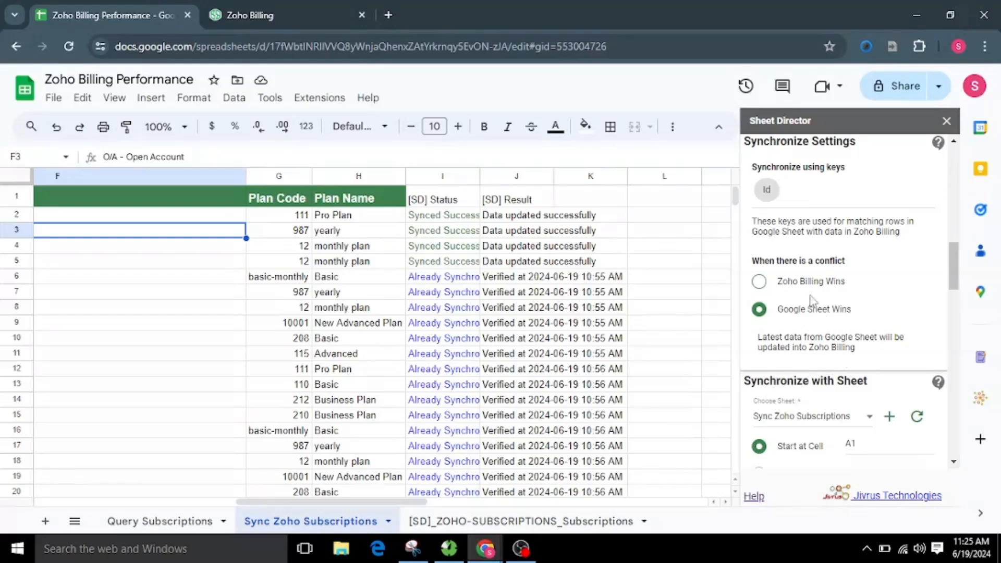
click(812, 288)
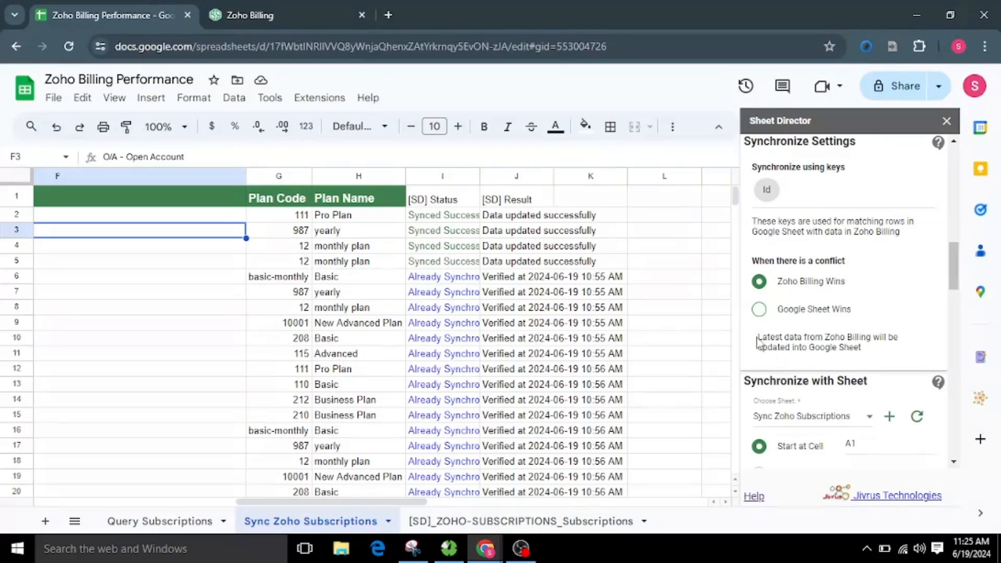
drag(757, 342, 895, 358)
click(897, 360)
- Clear the previous sync statuses and results from cells I2:J28, keeping the column headers
drag(436, 219, 549, 469)
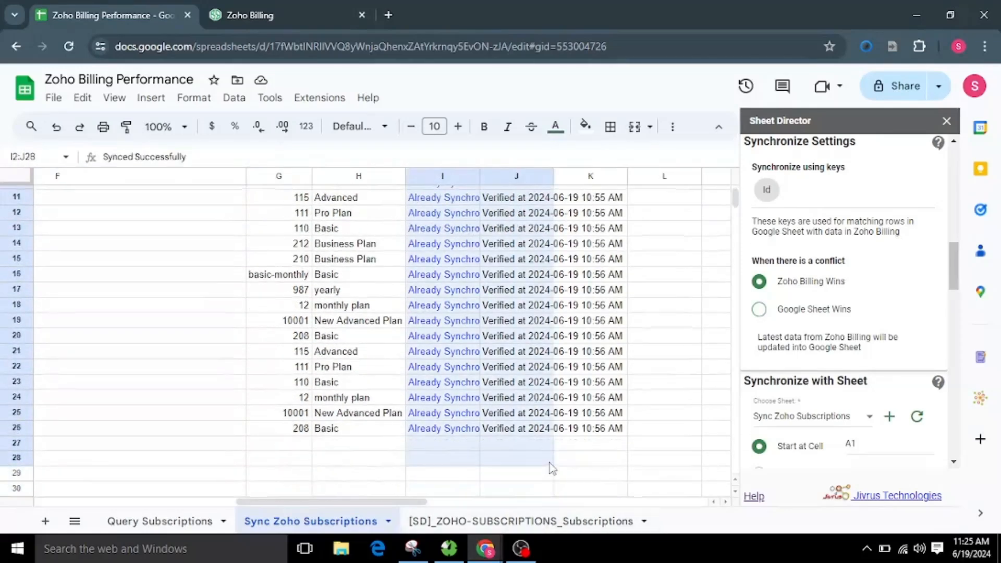
key(Delete)
click(635, 356)
scroll(631, 359, up, 4)
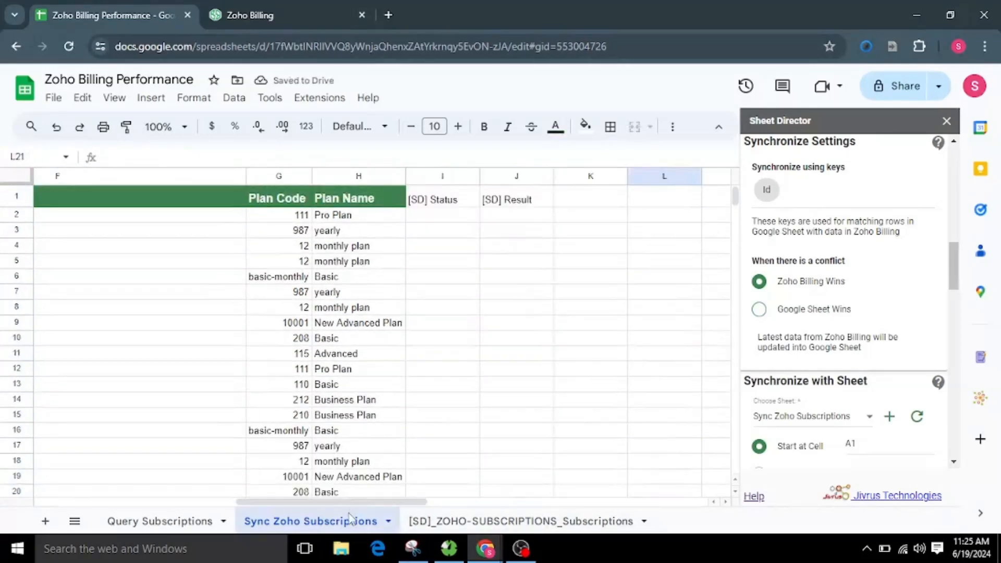
drag(365, 502, 295, 498)
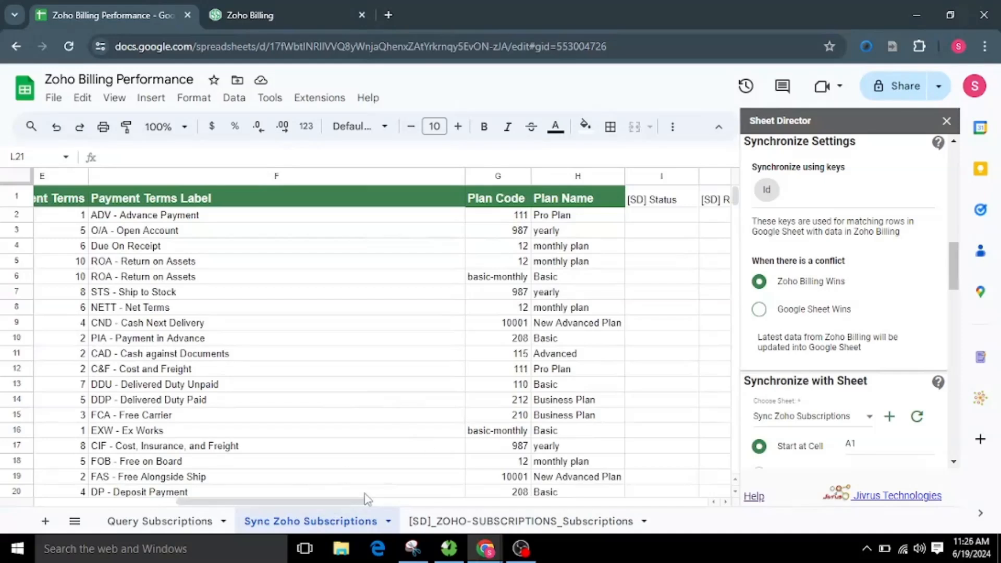
- Overwrite row 2's Payment Terms Label, Plan Code and Plan Name with O/A - Open Account, 987 and yearly
click(161, 234)
click(336, 261)
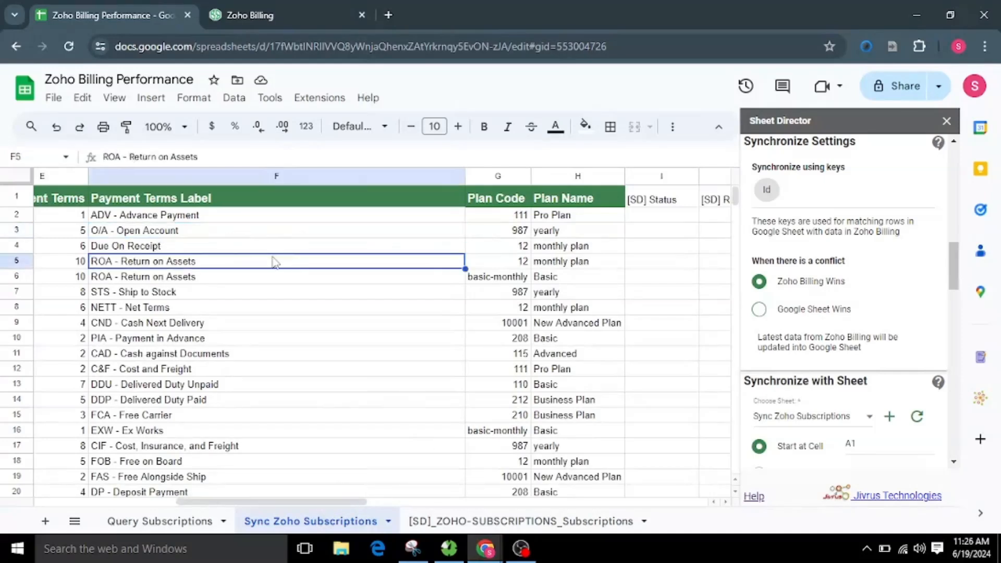
click(434, 236)
drag(465, 238, 625, 217)
click(573, 276)
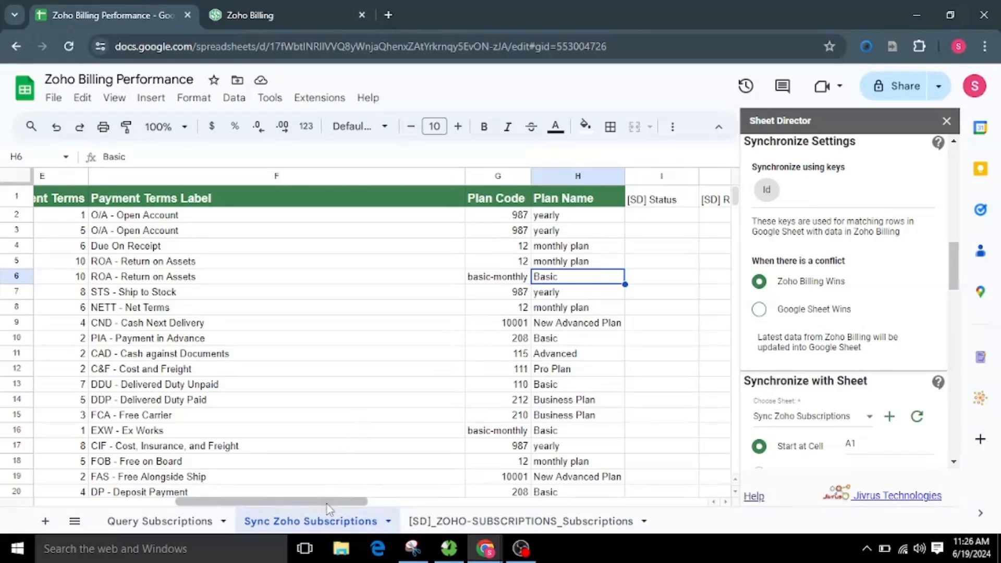
drag(327, 507, 329, 508)
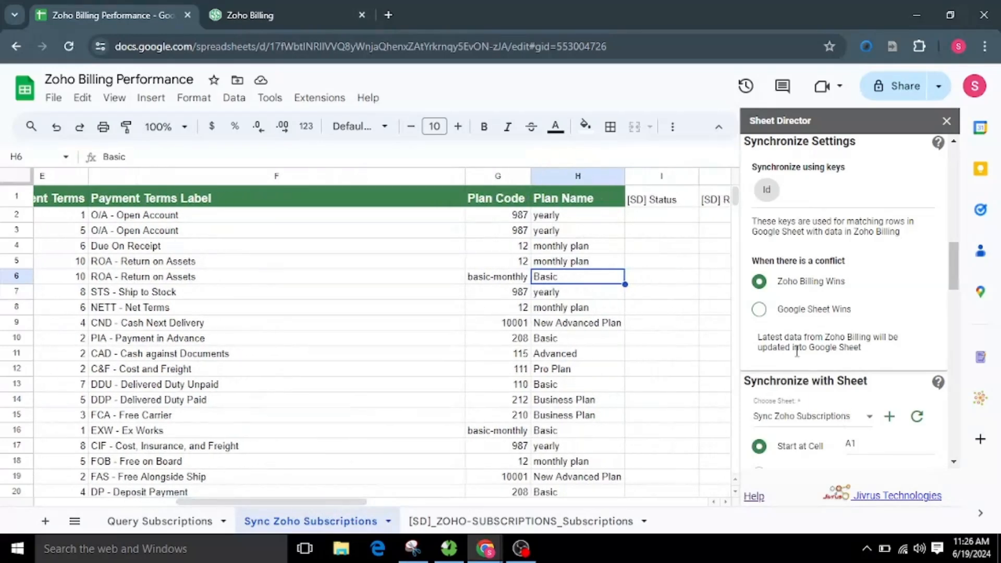
- Synchronize the Sync Zoho Subscriptions sheet with the Zoho Billing Wins rule and check the status and result of its rows
scroll(796, 352, down, 10)
scroll(796, 350, up, 6)
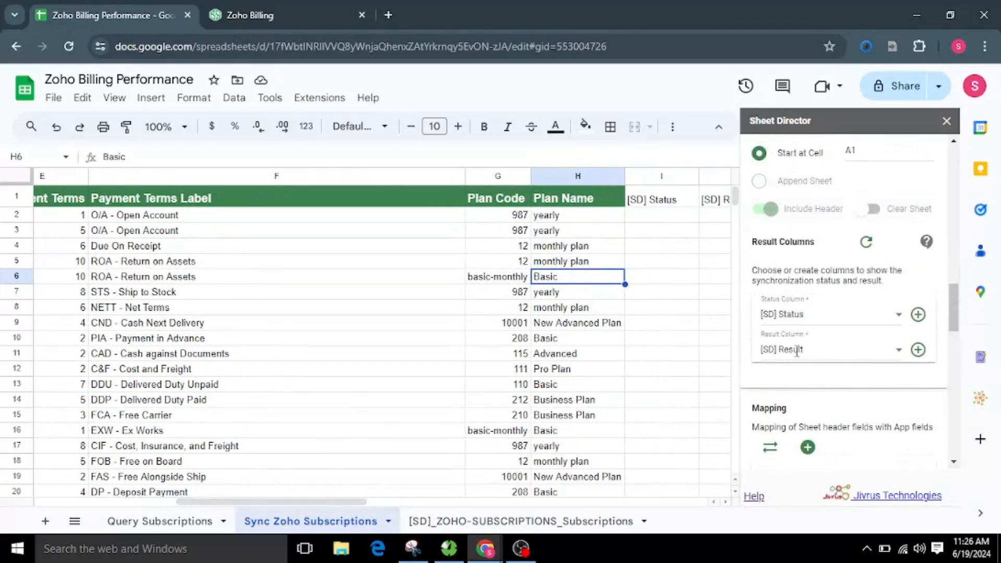
scroll(797, 350, down, 6)
scroll(797, 351, up, 10)
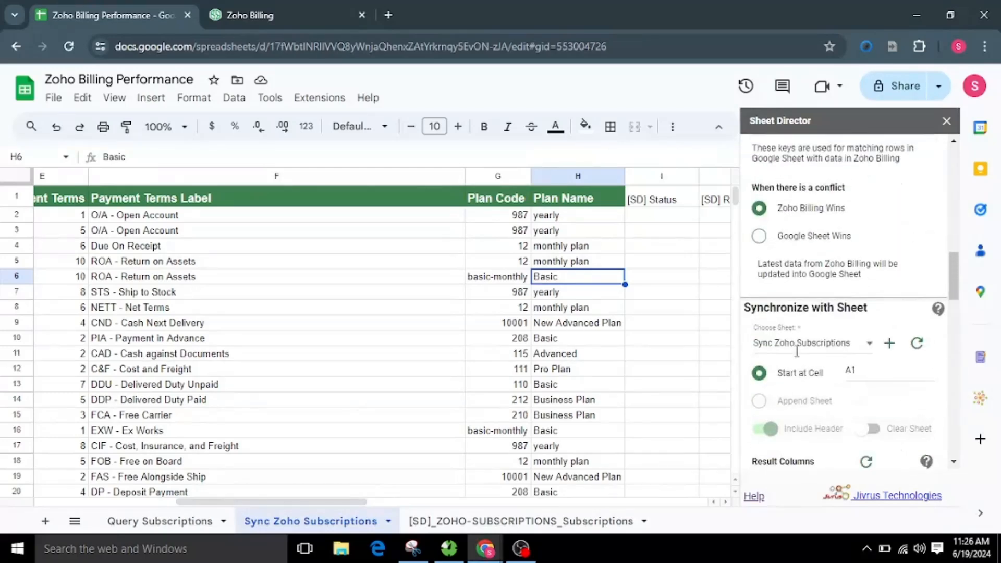
click(863, 373)
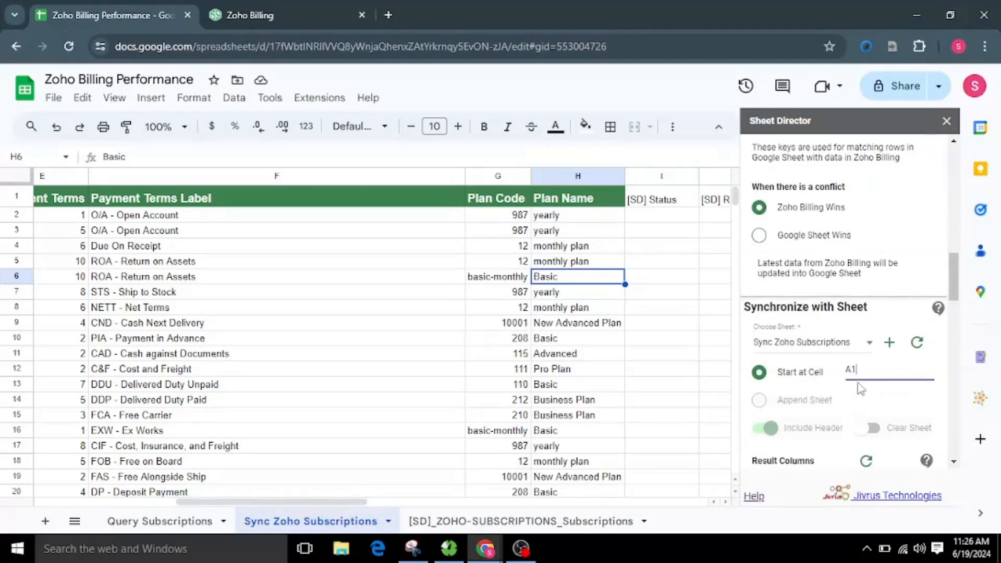
scroll(855, 385, down, 5)
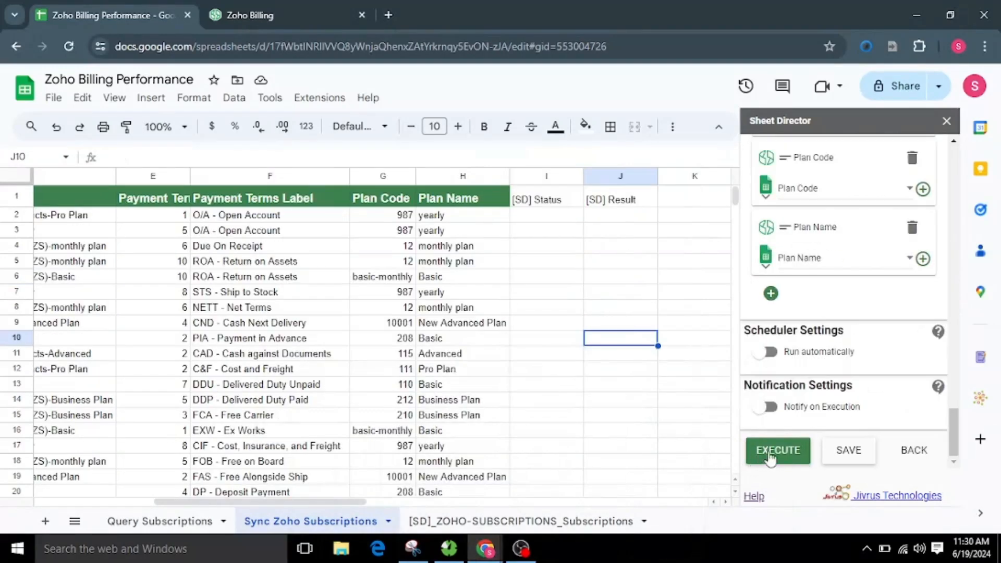
click(770, 457)
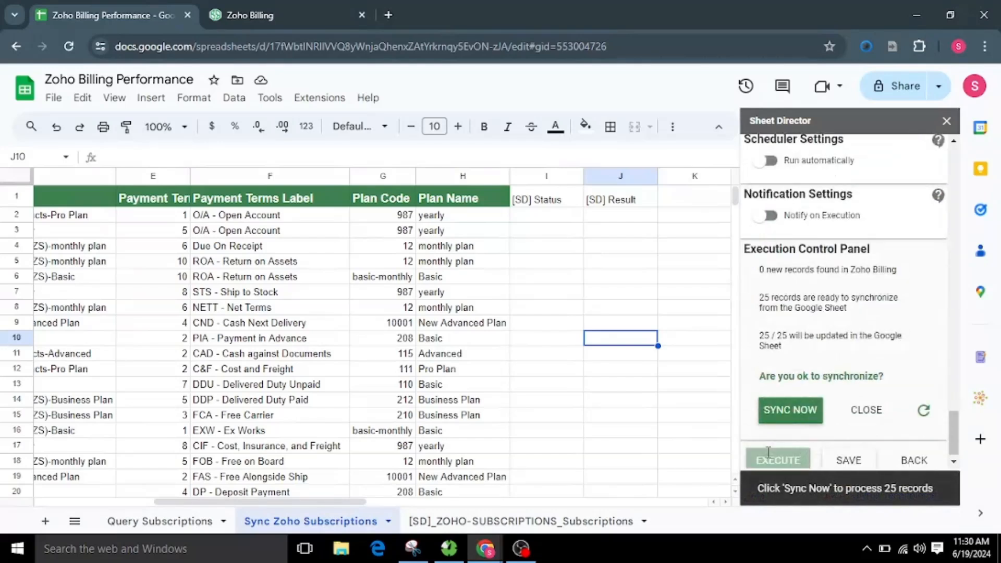
click(776, 406)
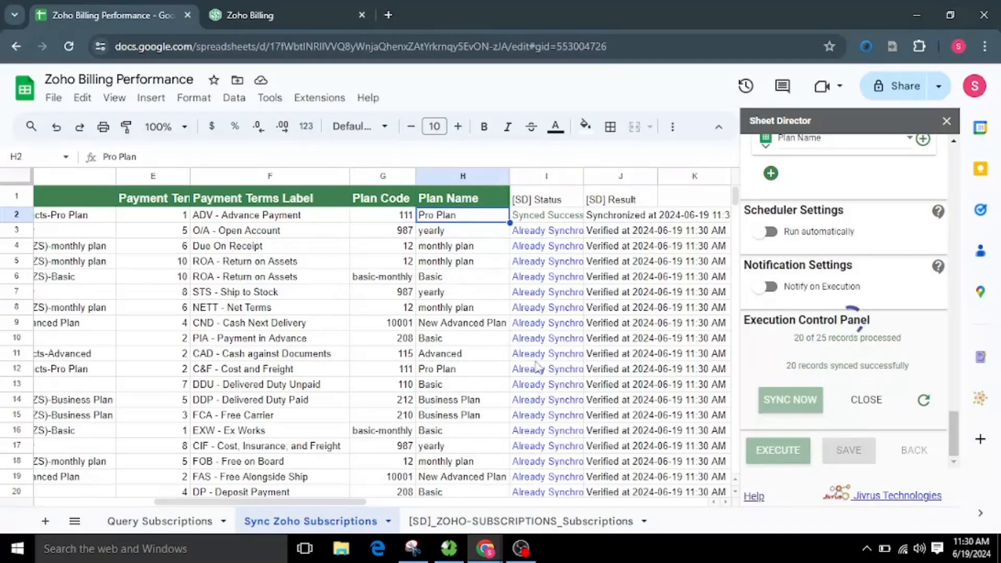
drag(336, 502, 348, 502)
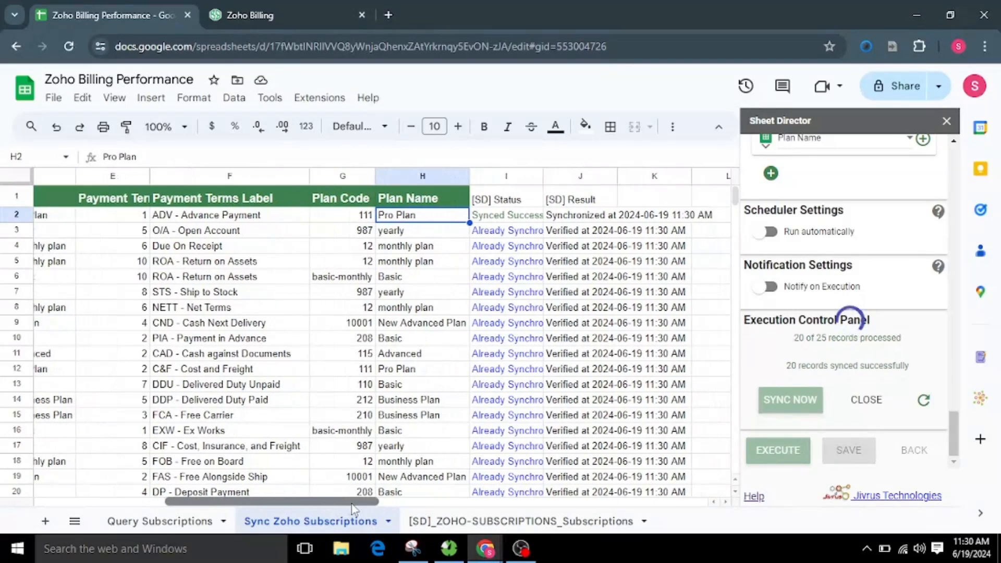
scroll(397, 404, down, 5)
scroll(396, 404, up, 6)
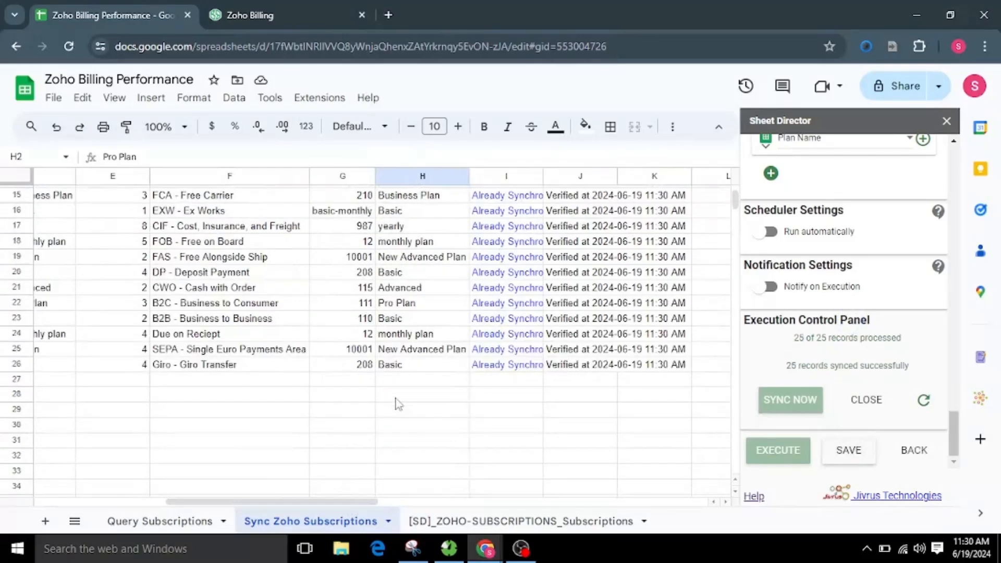
scroll(875, 378, up, 5)
- Add a blank sheet, Sheet4, and make it the synchronization sheet with B5 as the start cell
scroll(876, 378, up, 10)
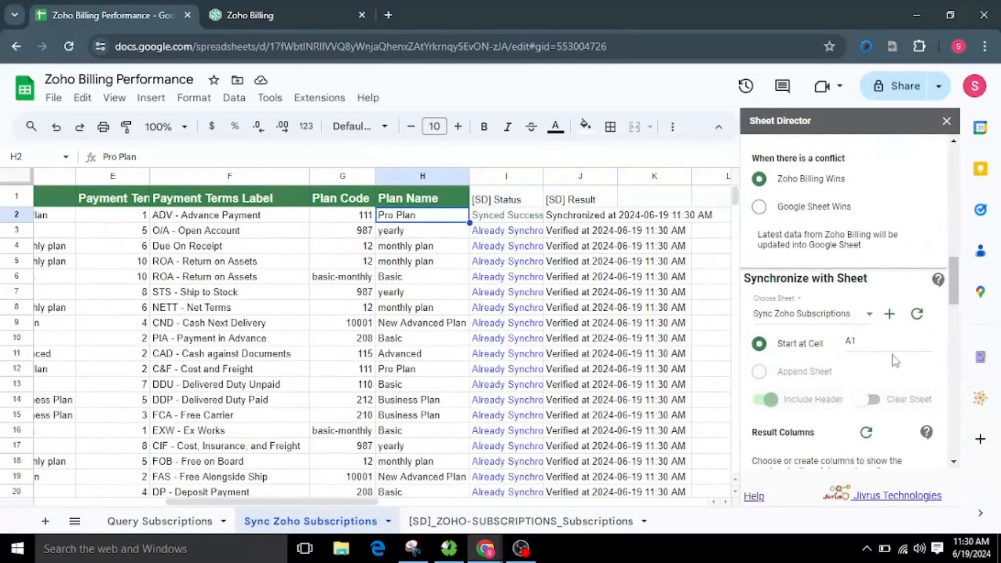
click(877, 343)
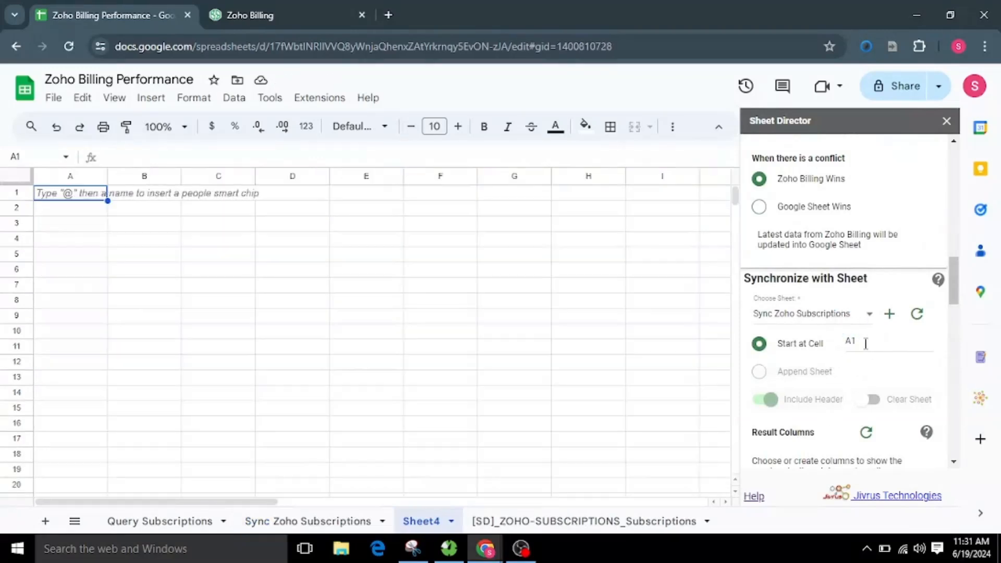
double_click(860, 344)
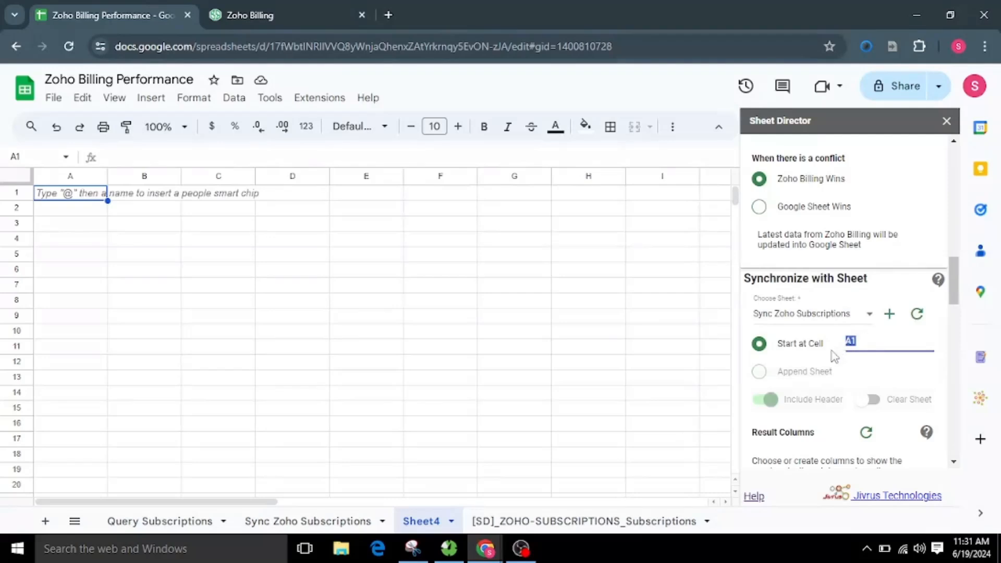
text(B5)
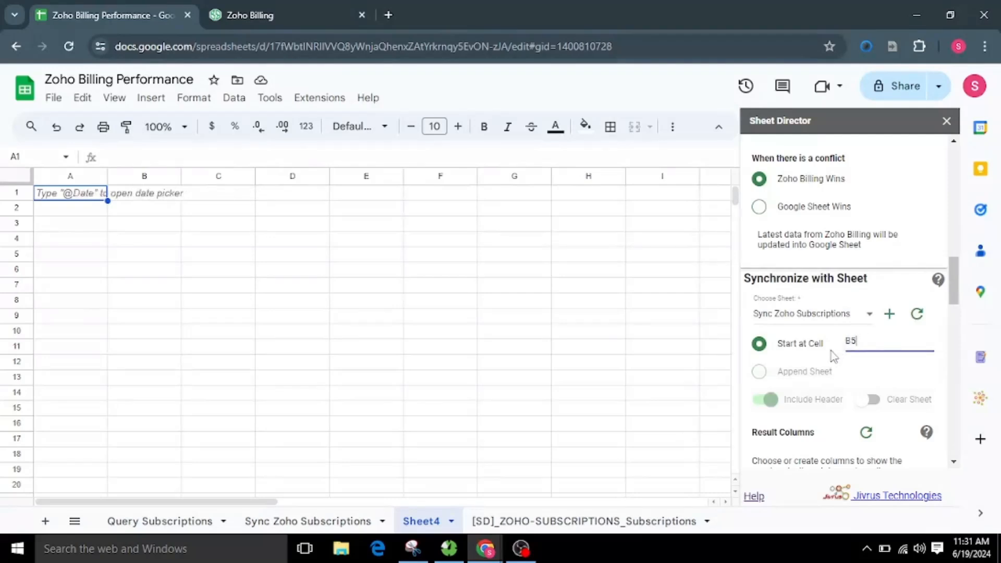
click(841, 314)
click(815, 352)
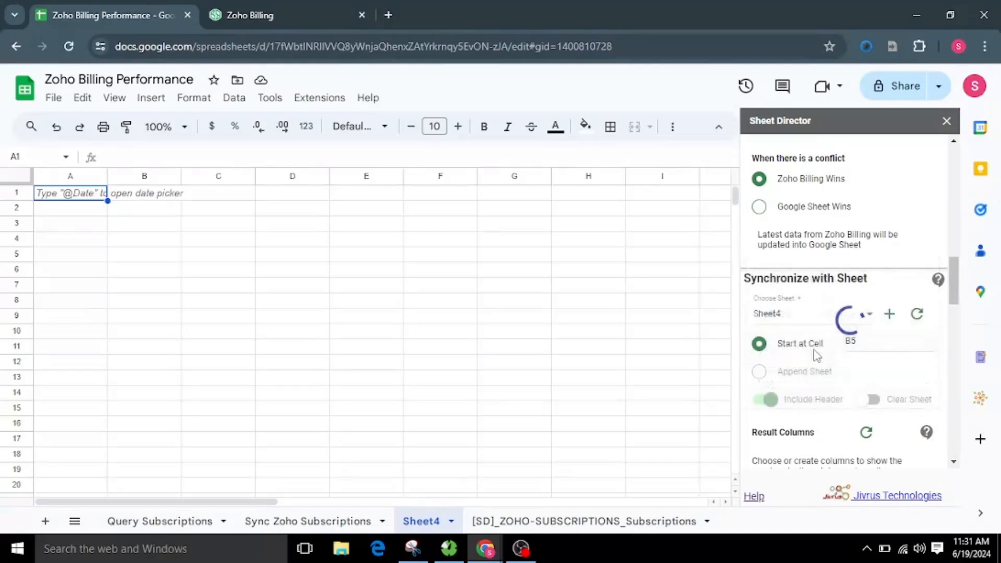
- Execute the synchronization on the empty Sheet4 and get the subscription records from Zoho Billing first
click(923, 480)
scroll(892, 376, down, 10)
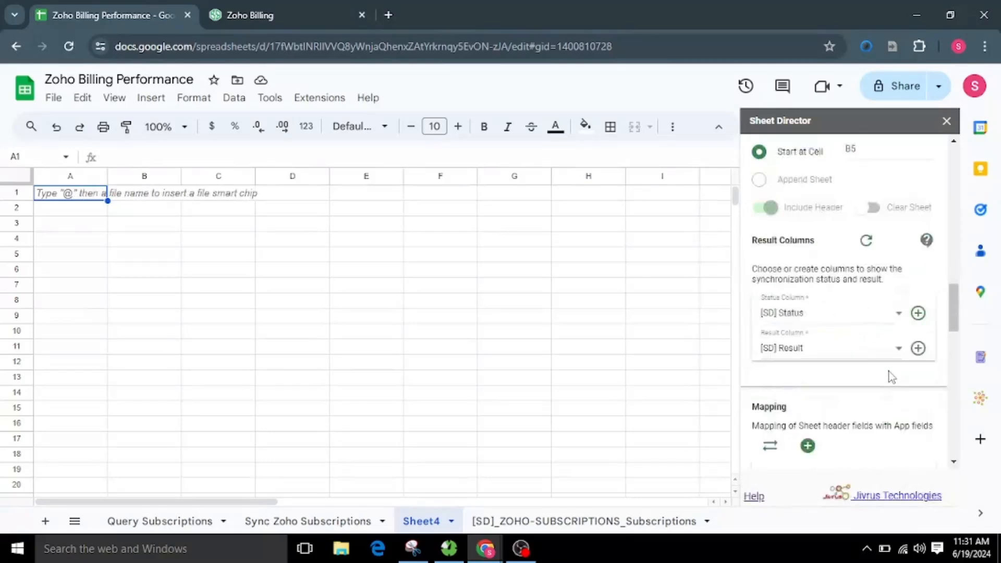
click(781, 447)
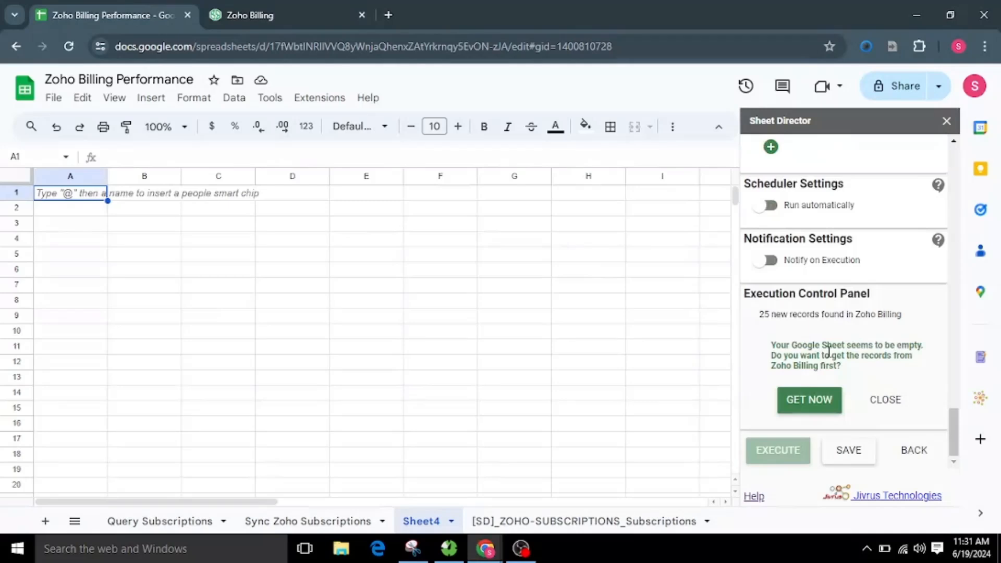
click(832, 405)
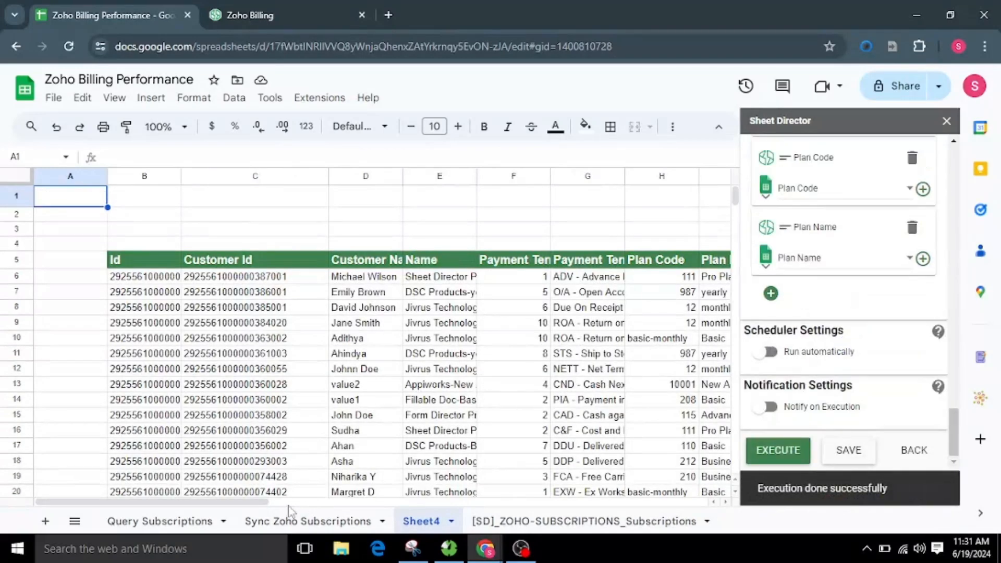
- Create the [SD] Status and [SD] Result columns beside Plan Name in Sheet4's row 5
drag(243, 502, 298, 502)
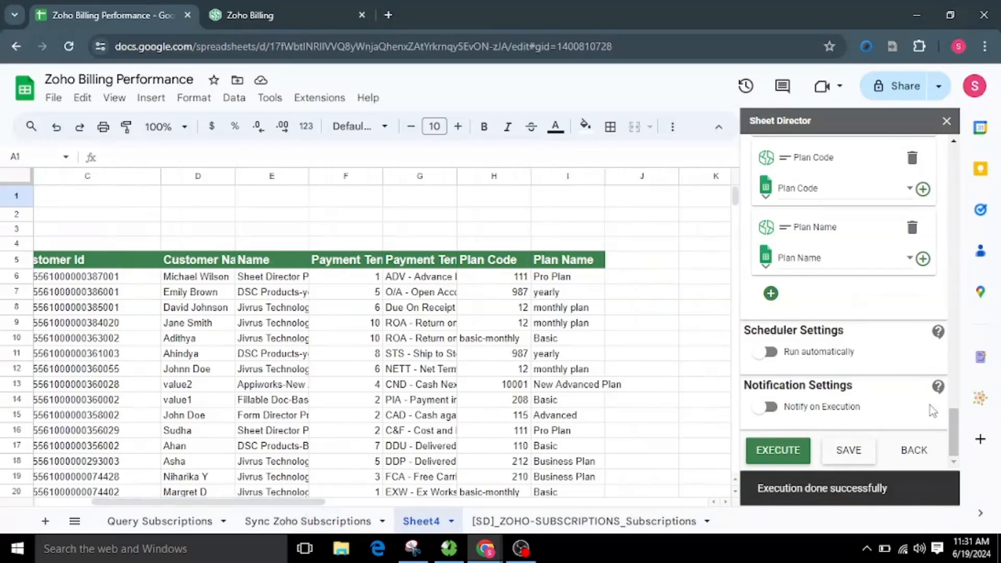
scroll(909, 406, up, 10)
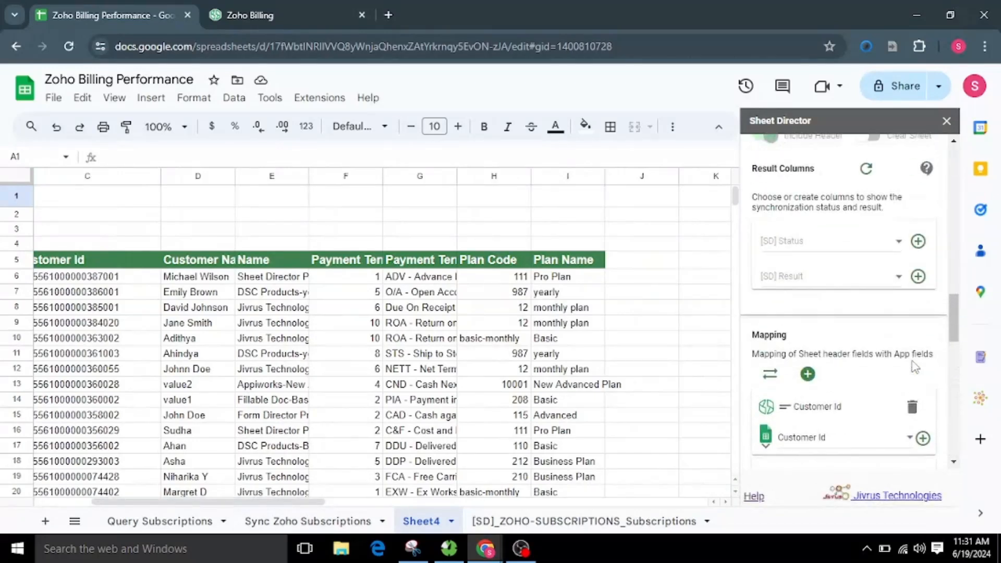
click(918, 278)
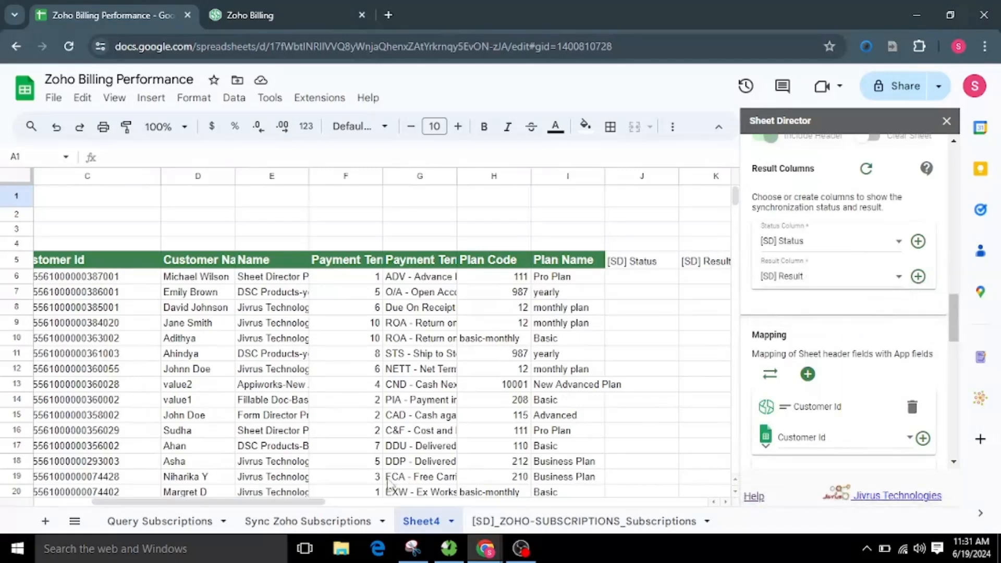
scroll(316, 508, right, 1)
- Synchronize Sheet4's subscription rows with Zoho Billing and check the [SD] Status and [SD] Result entries down to the last row
scroll(844, 365, down, 10)
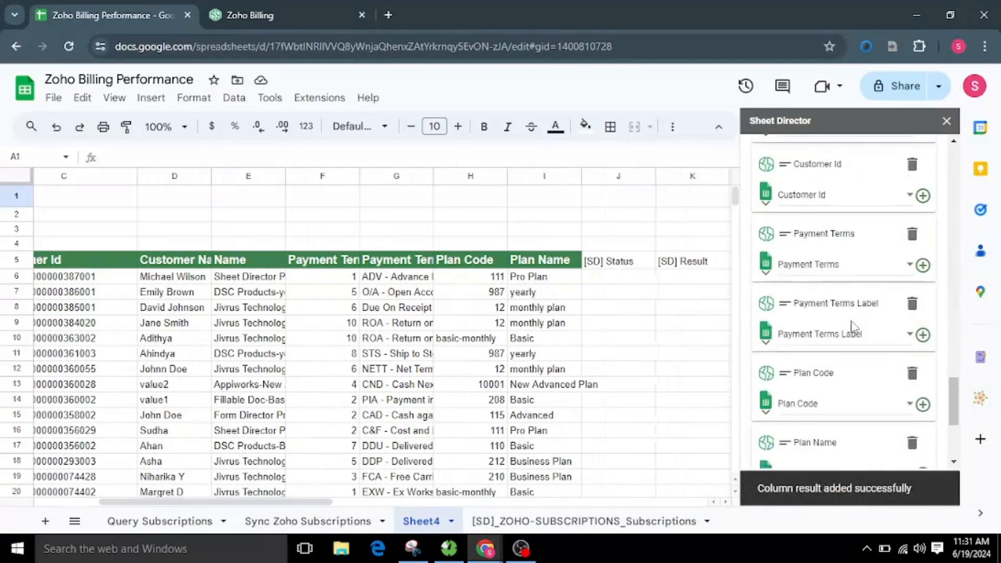
click(781, 456)
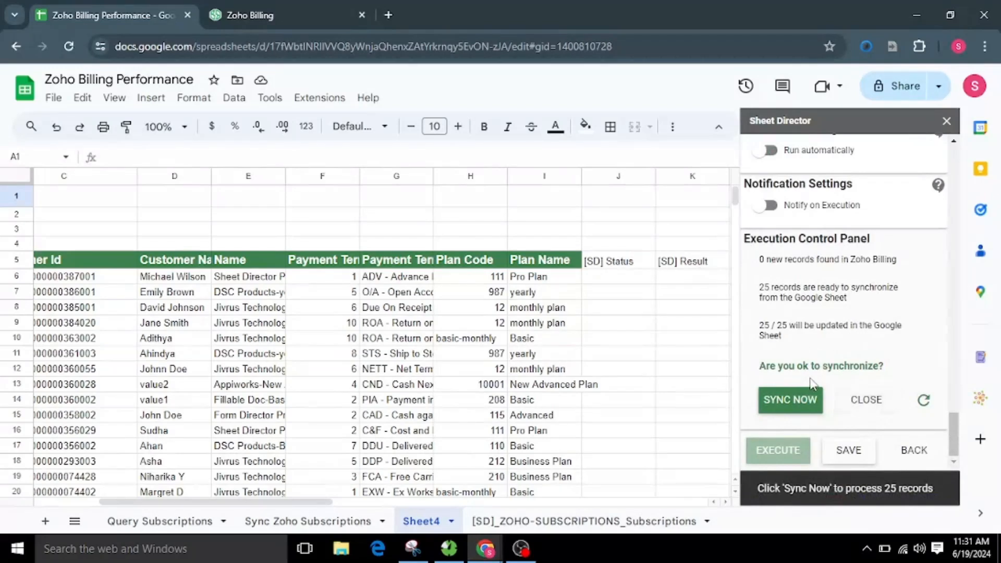
click(790, 399)
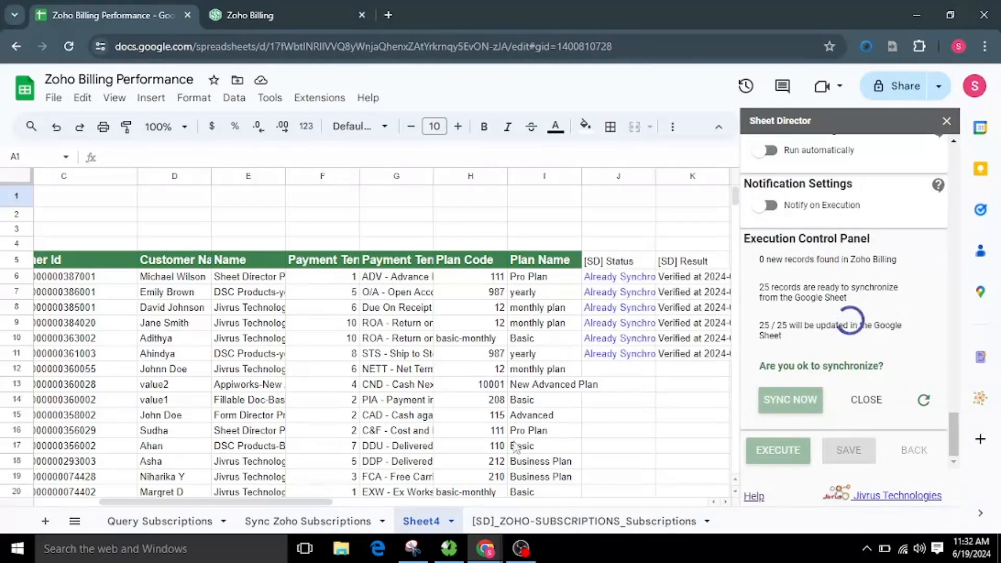
drag(324, 502, 339, 502)
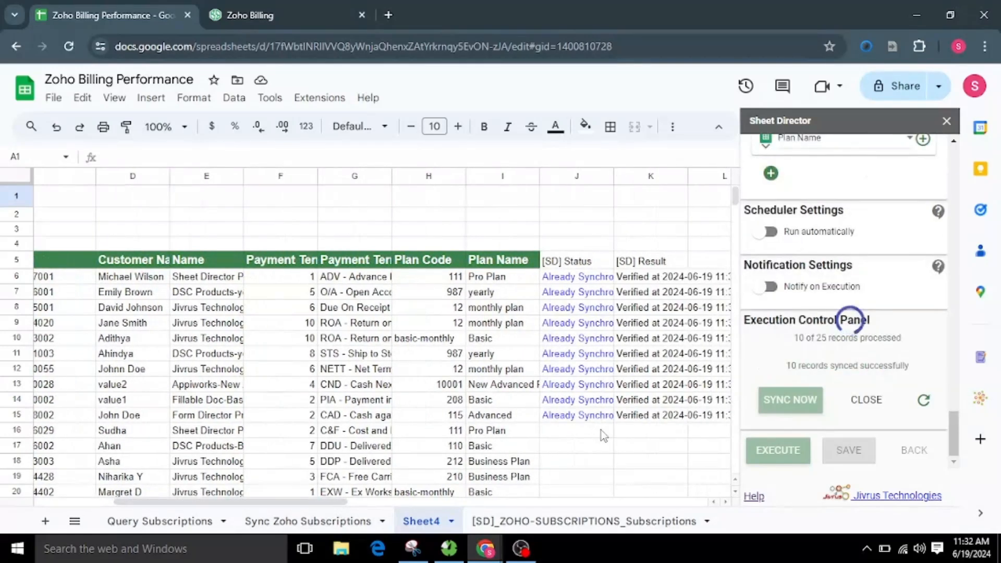
scroll(603, 435, down, 2)
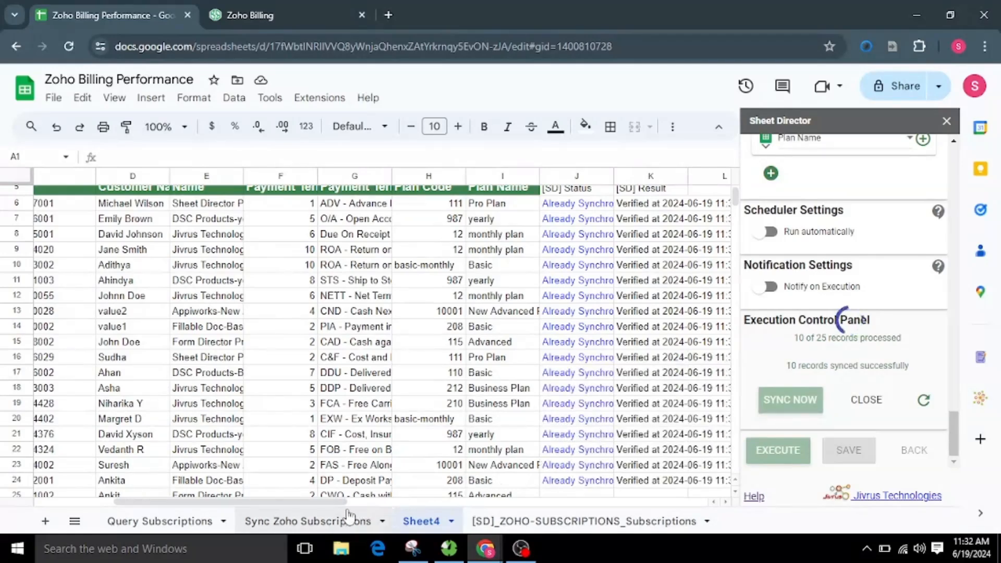
mouse_move(339, 502)
mouse_down()
mouse_move(394, 514)
mouse_move(336, 518)
mouse_move(345, 518)
mouse_up()
scroll(392, 442, down, 5)
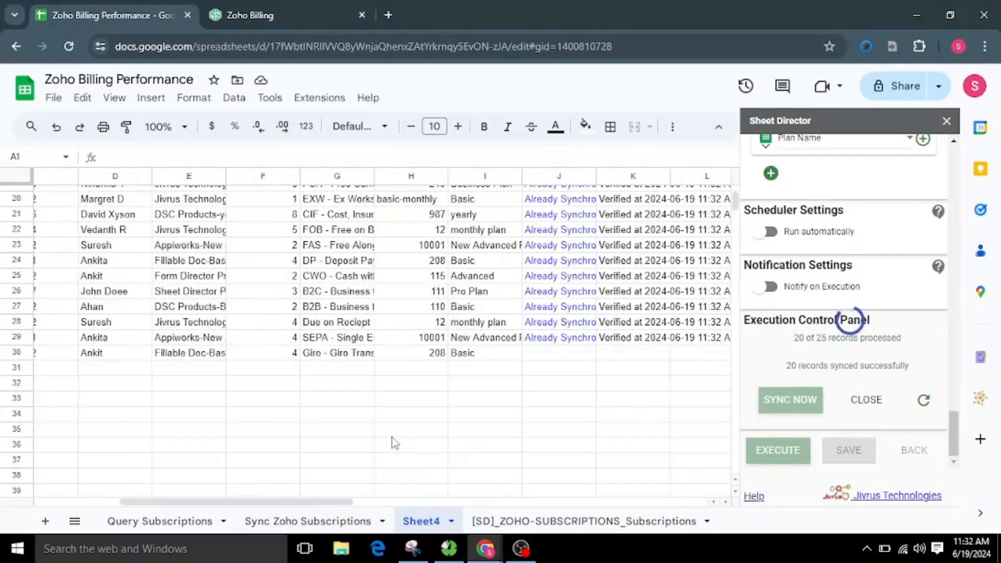
scroll(394, 442, up, 6)
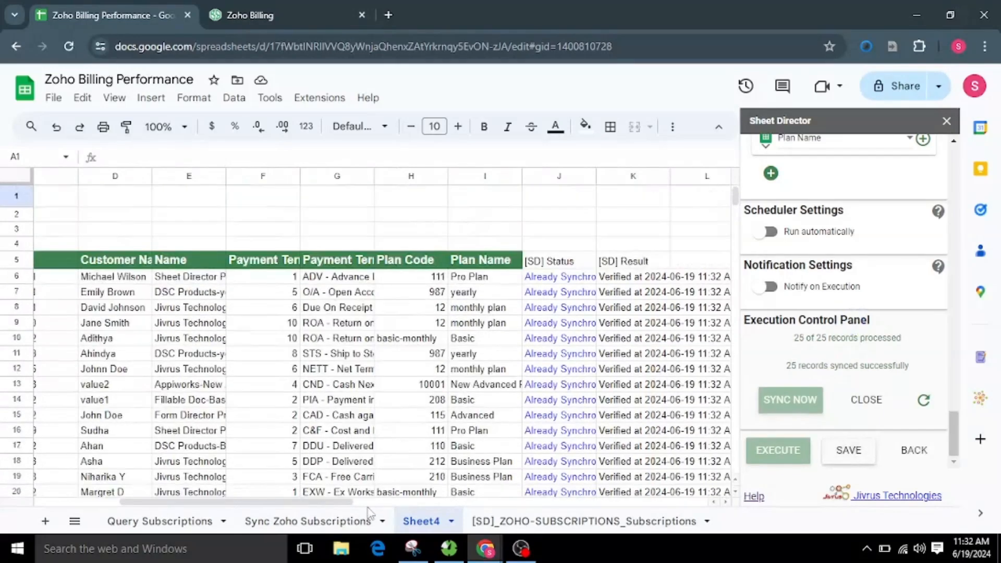
drag(327, 504, 338, 485)
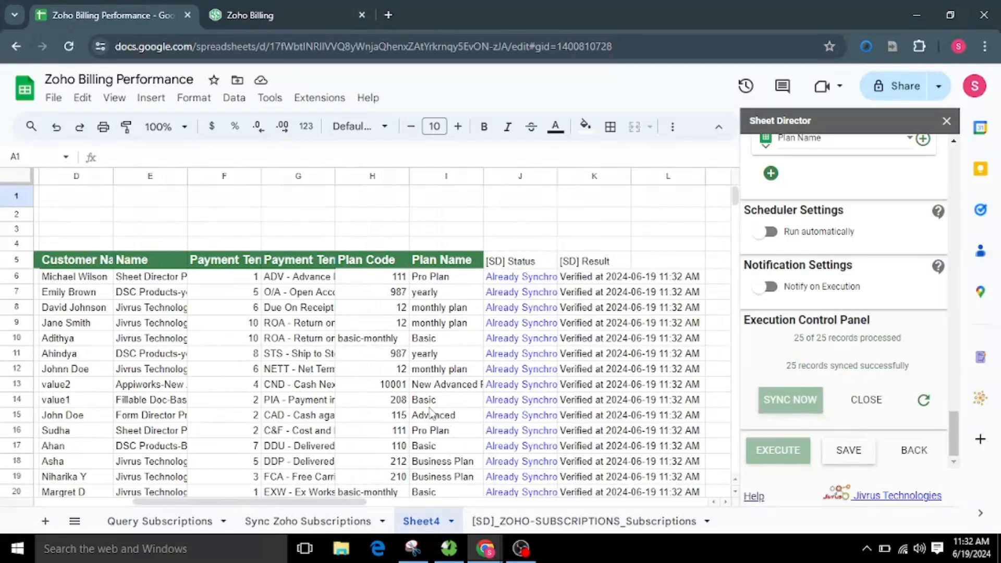